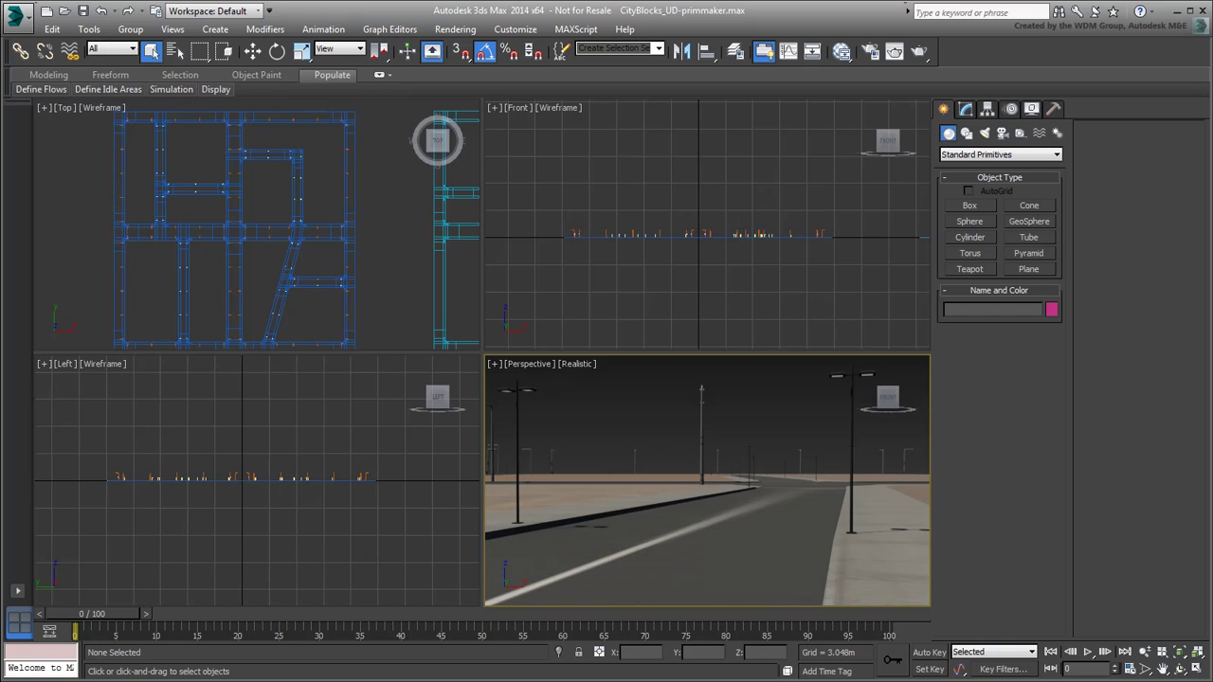
# Switch to the web browser and go to scriptspot.com
pyautogui.hotkey('alt', 'Tab')
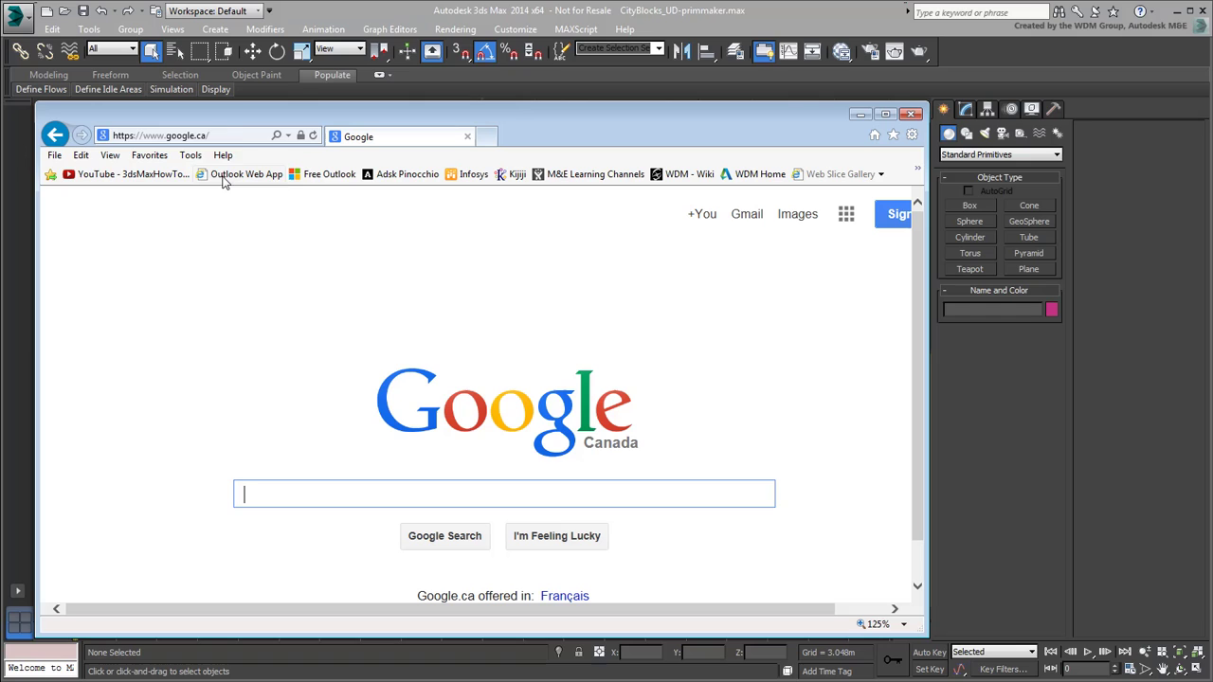
pyautogui.click(224, 136)
pyautogui.write('scriptspot.com/')
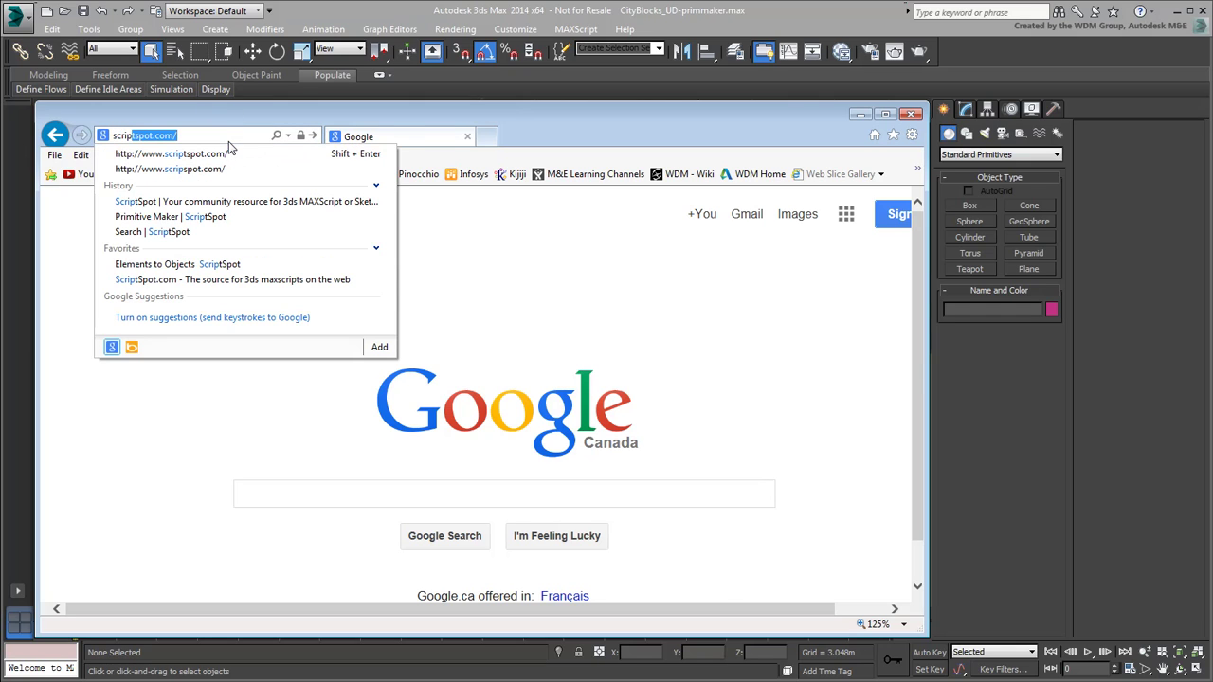
pyautogui.press('Return')
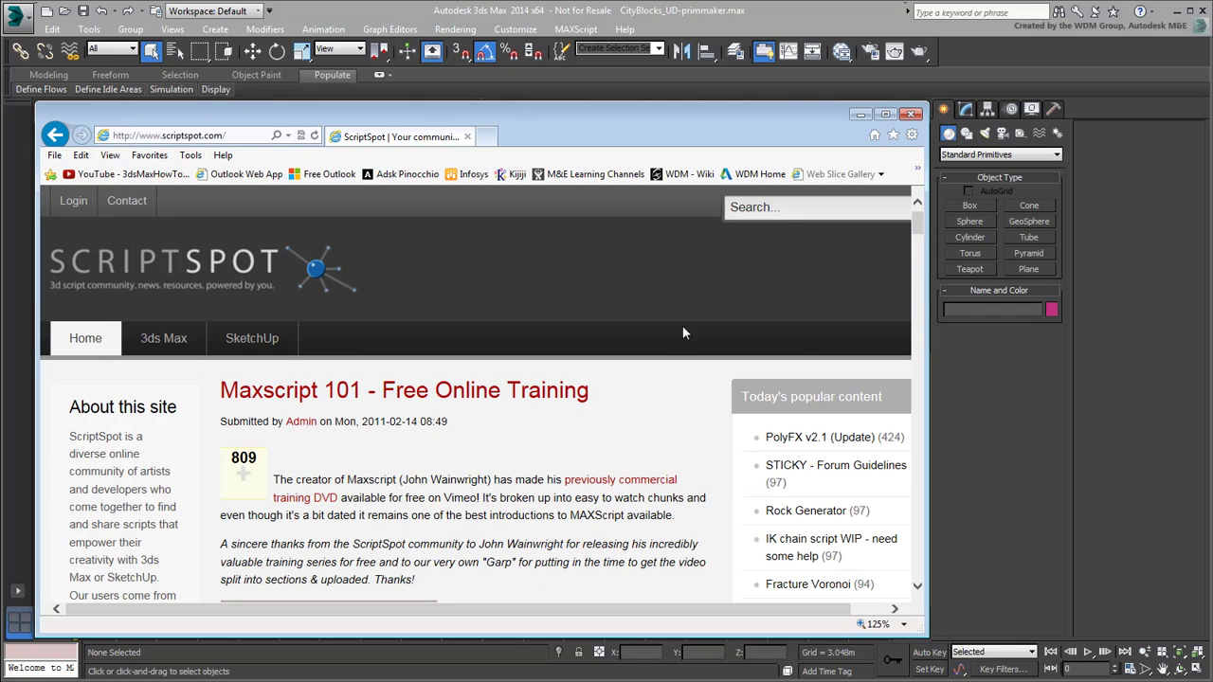
# Search ScriptSpot for "primitive maker" and open the Primitive Maker script page
pyautogui.click(789, 207)
pyautogui.write('primitive maker')
pyautogui.press('Return')
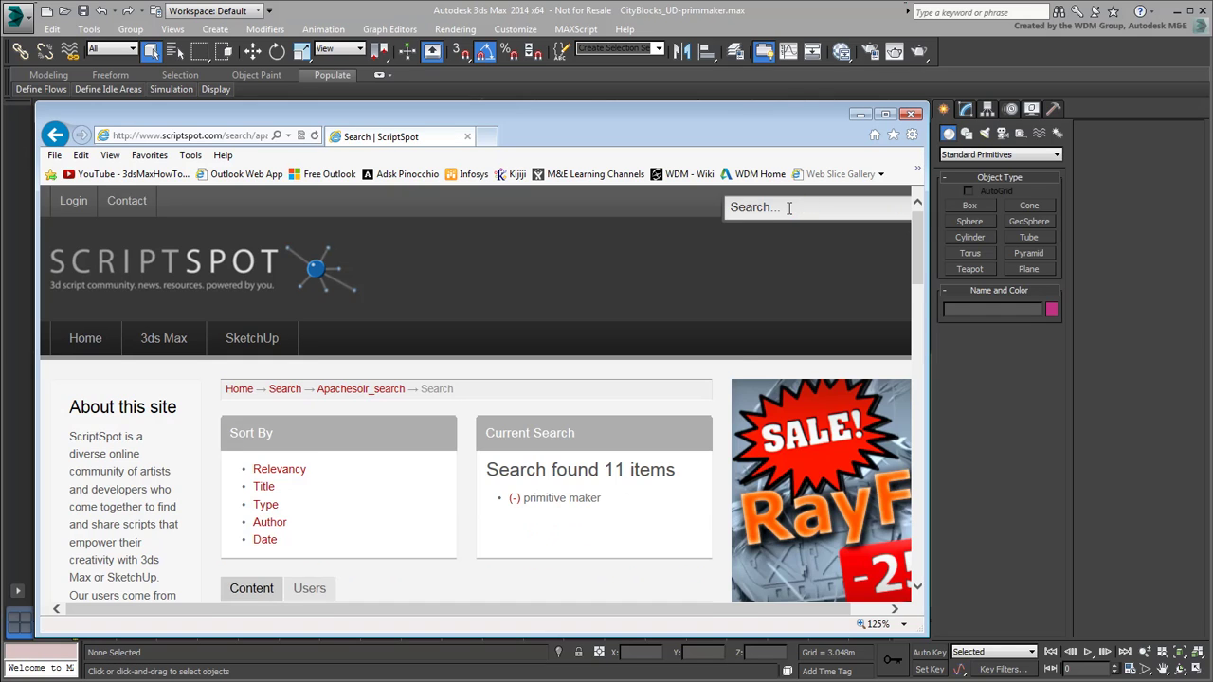
pyautogui.scroll(-5, 599, 442)
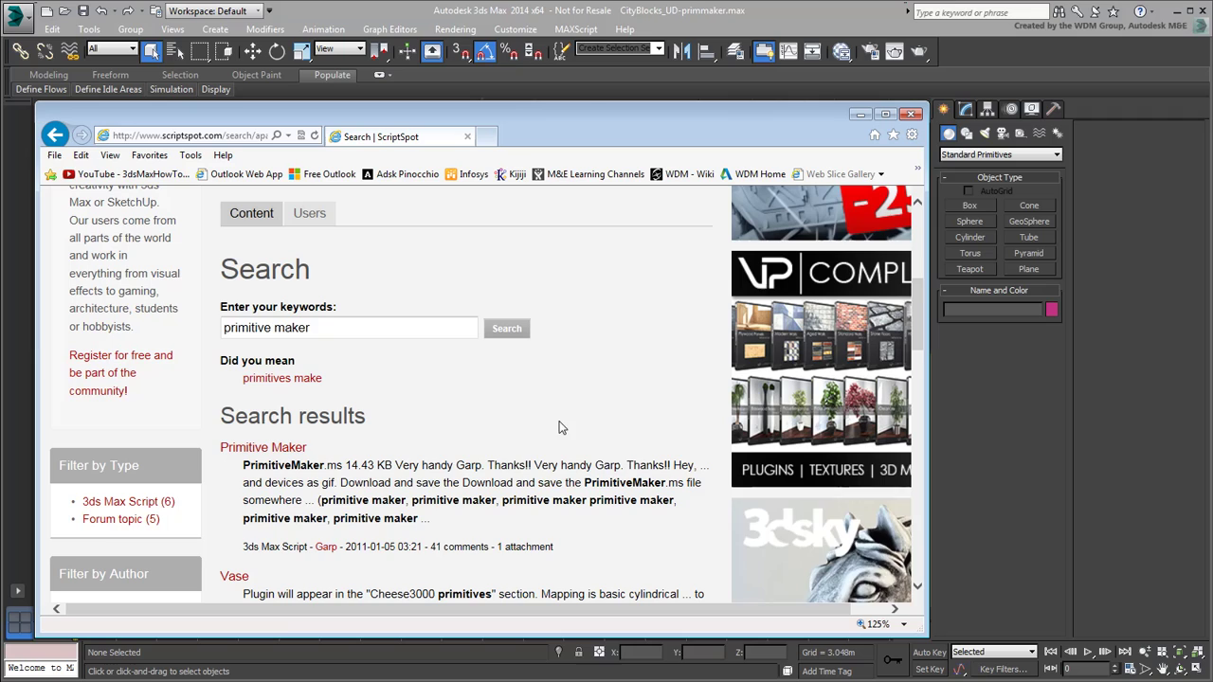
pyautogui.click(301, 453)
# Download the PrimitiveMaker.ms attachment and save it to the Desktop as primitivemaker_0.ms
pyautogui.scroll(-3, 602, 421)
pyautogui.scroll(-1, 607, 420)
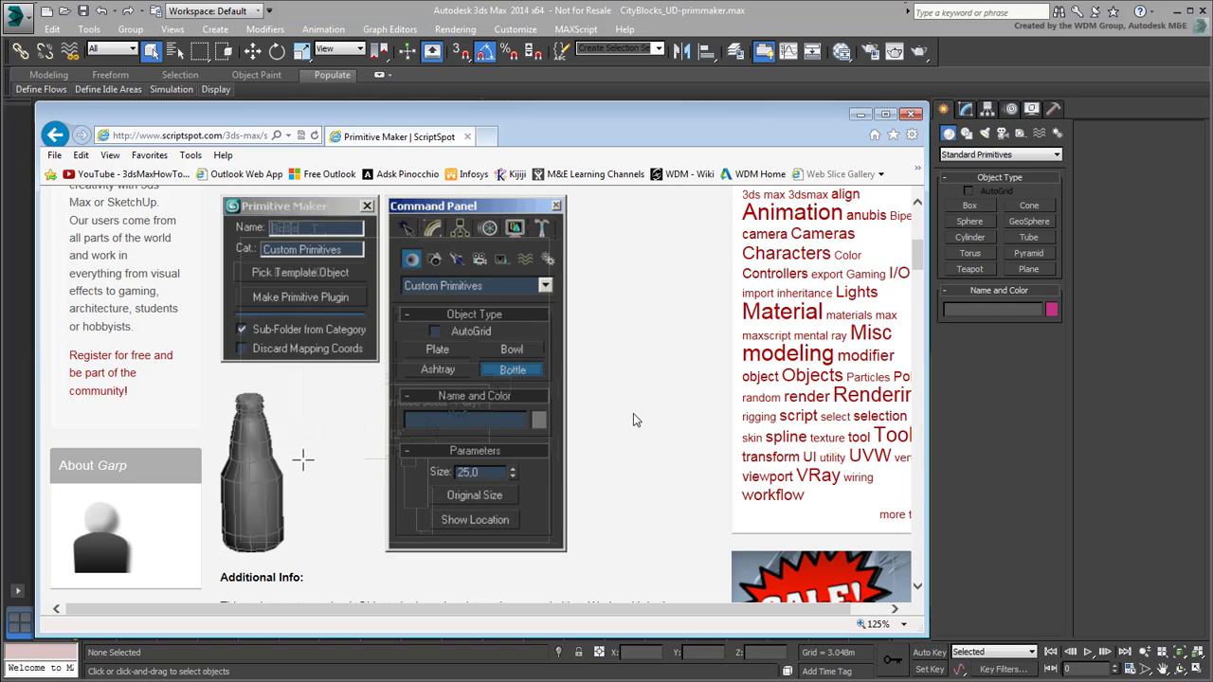
pyautogui.scroll(-5, 633, 421)
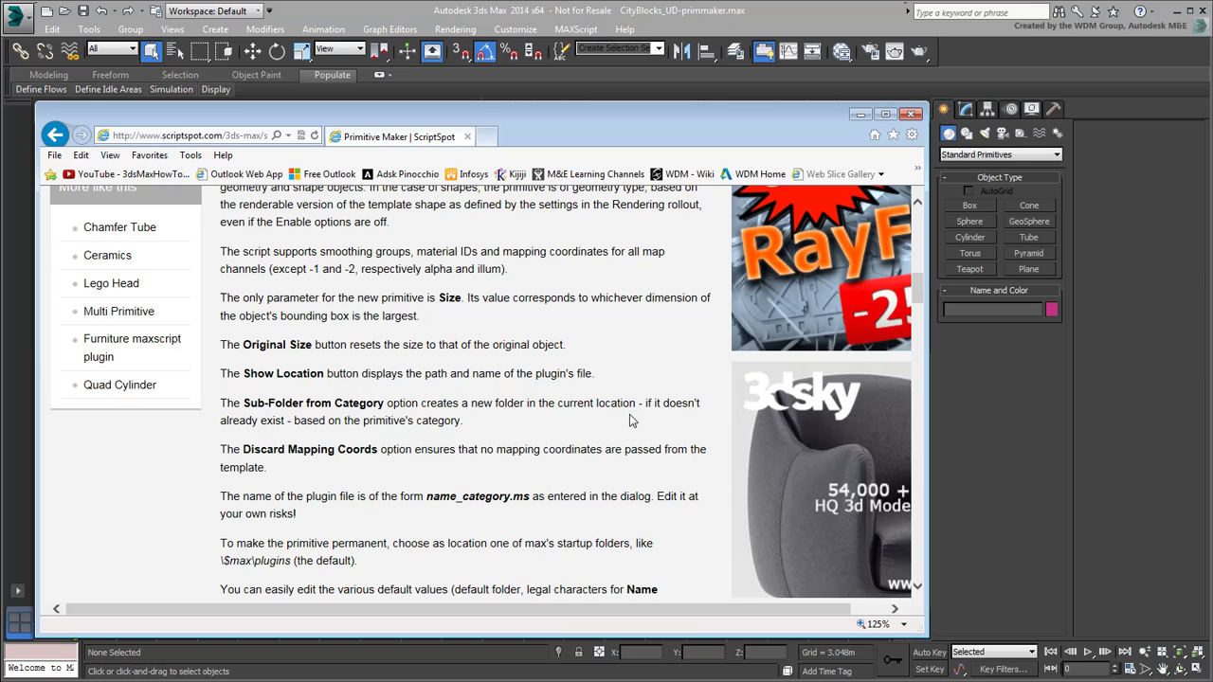
pyautogui.scroll(-4, 633, 421)
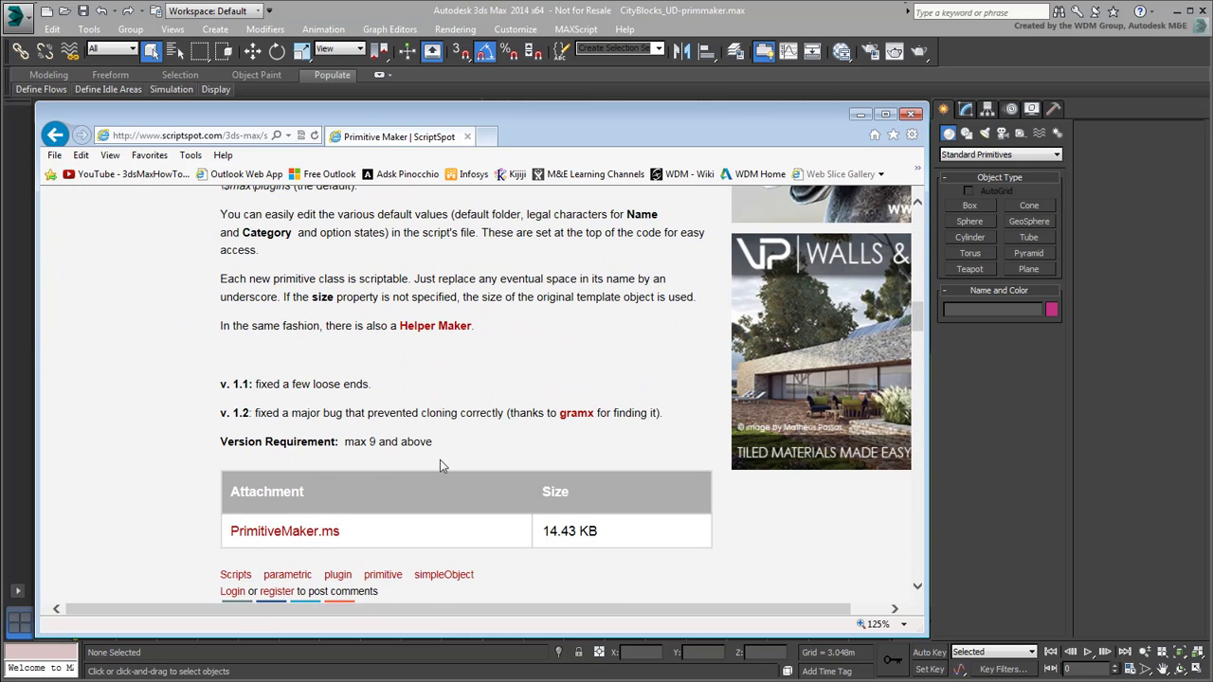
pyautogui.click(297, 535)
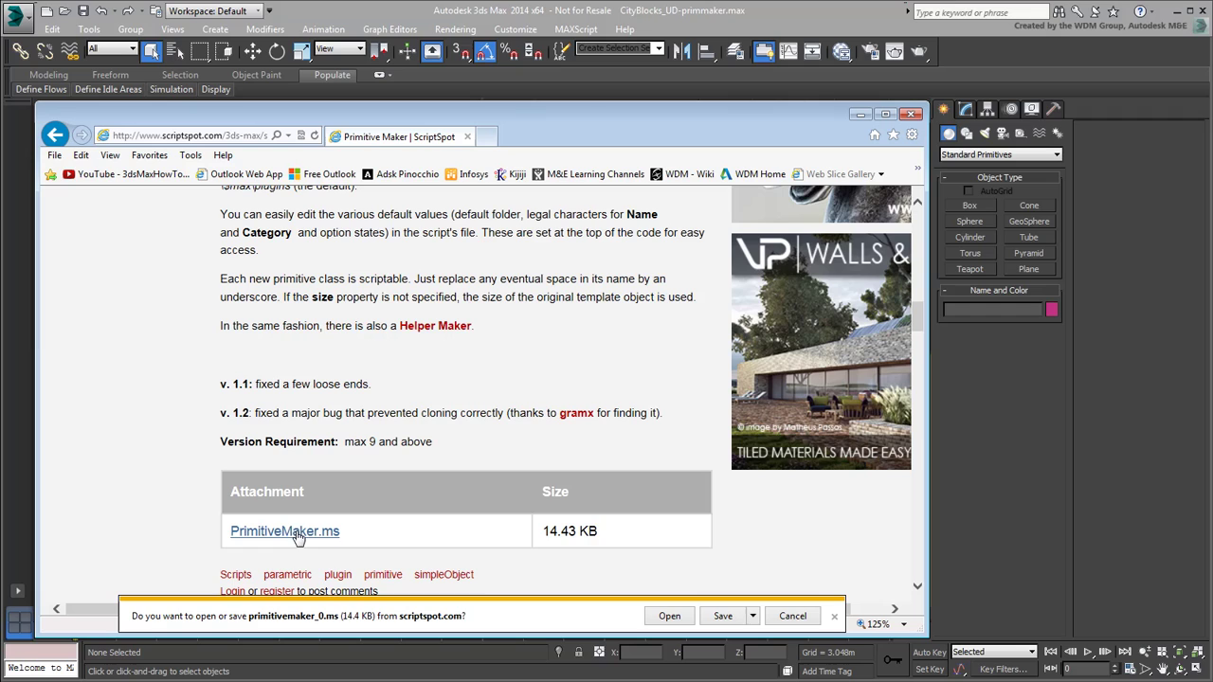
pyautogui.click(753, 615)
pyautogui.click(756, 652)
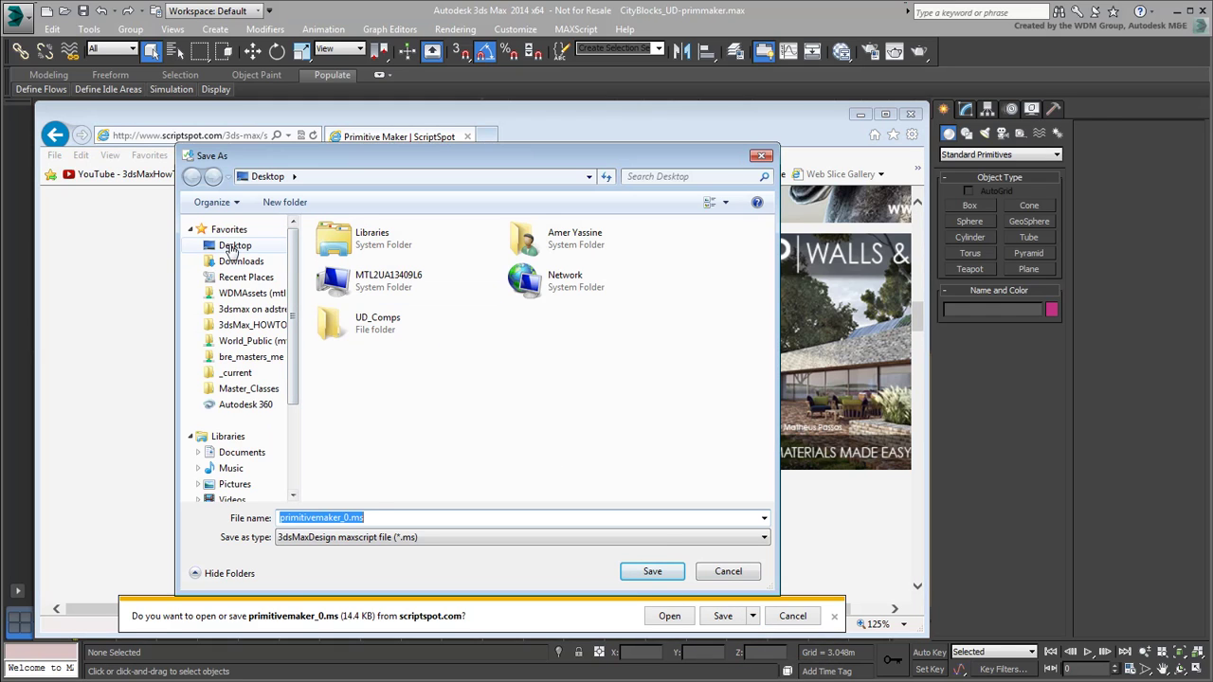
pyautogui.press('Tab')
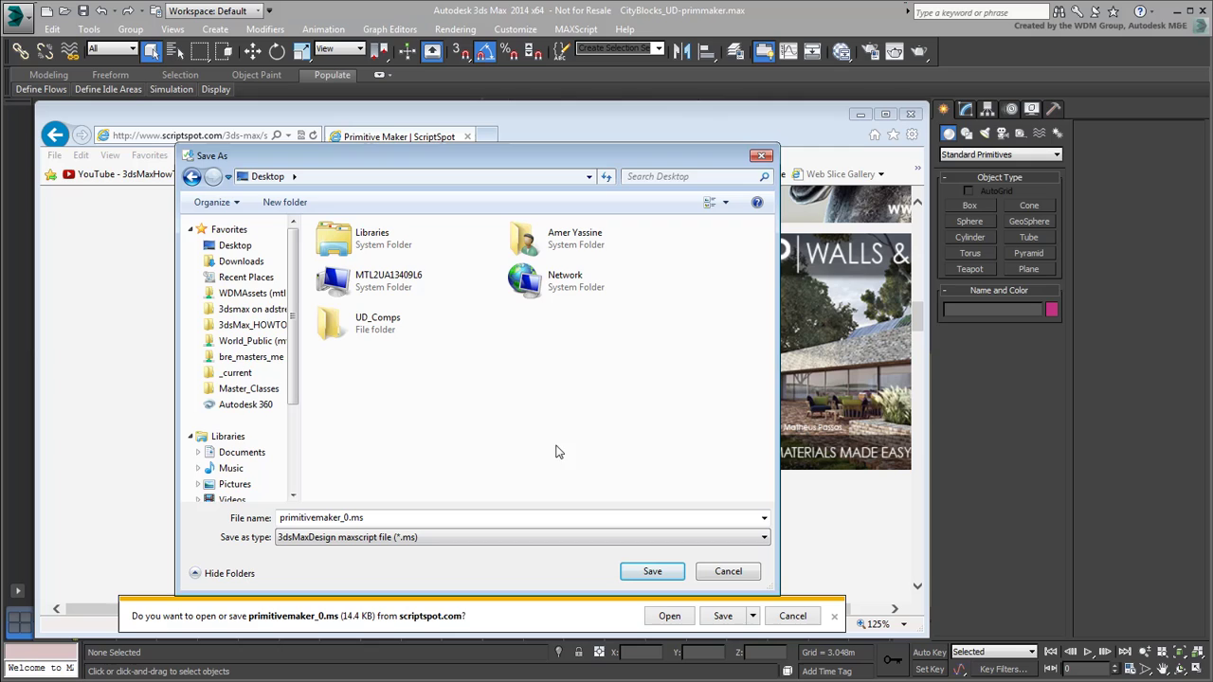
pyautogui.click(652, 576)
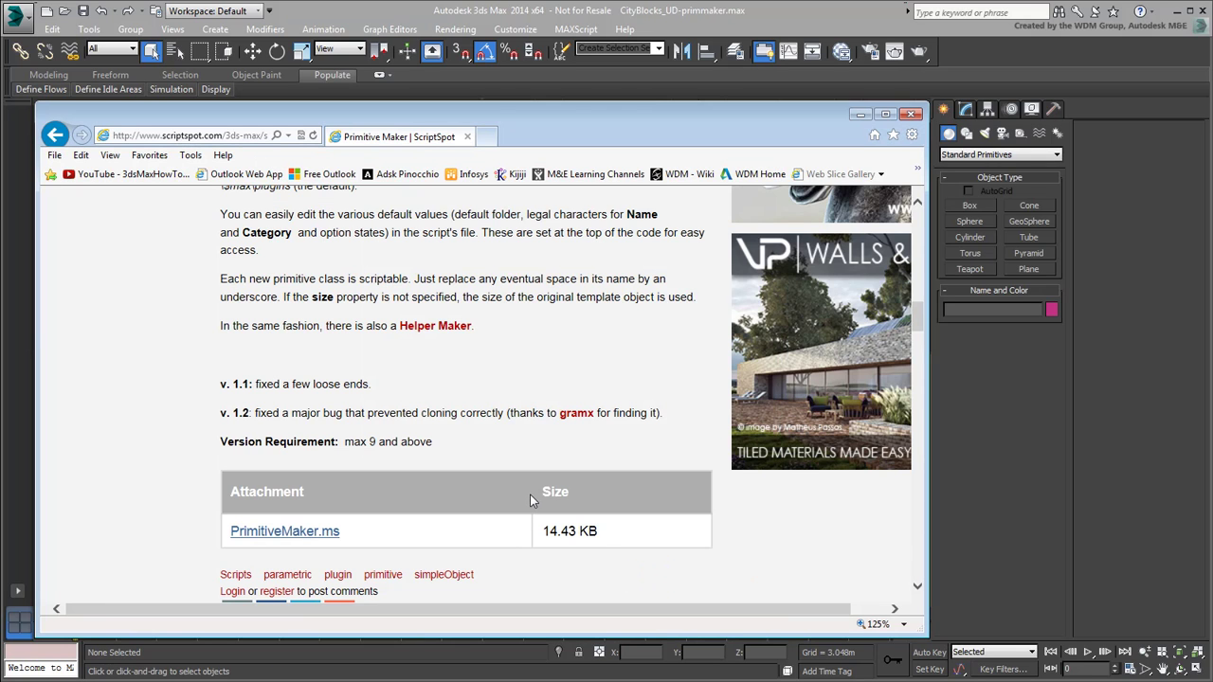
# Return to 3ds Max and open the recent scene Urban-Design-Components.max
pyautogui.click(1044, 458)
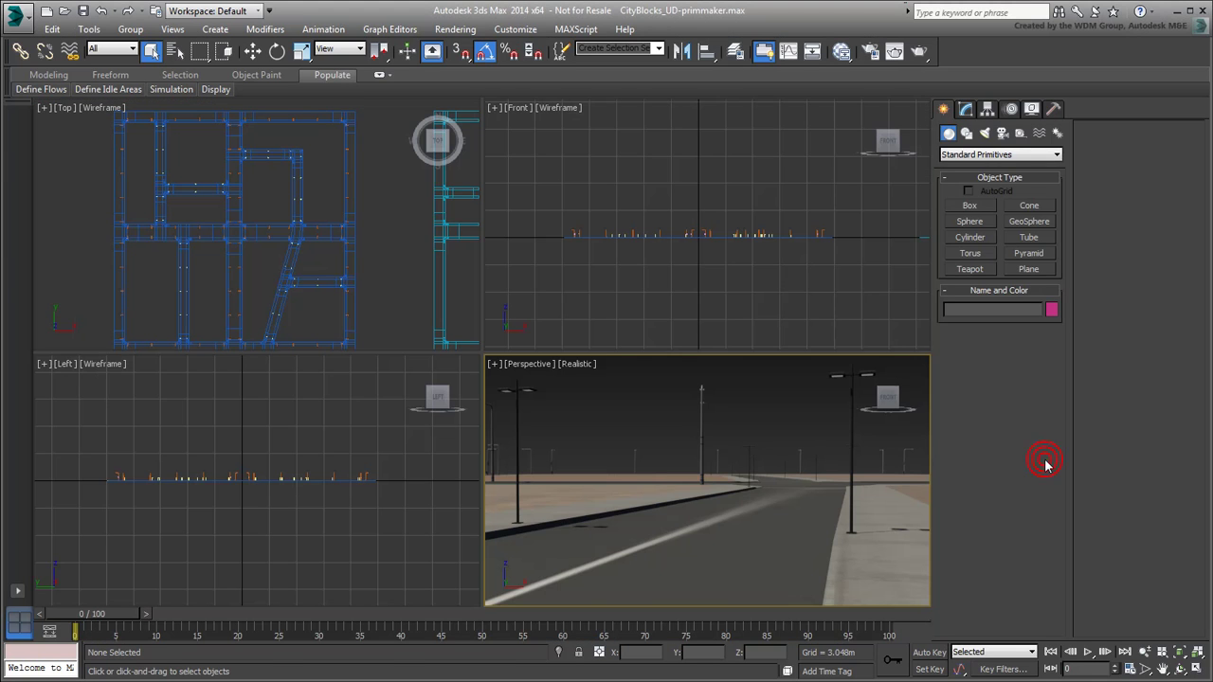
pyautogui.click(26, 19)
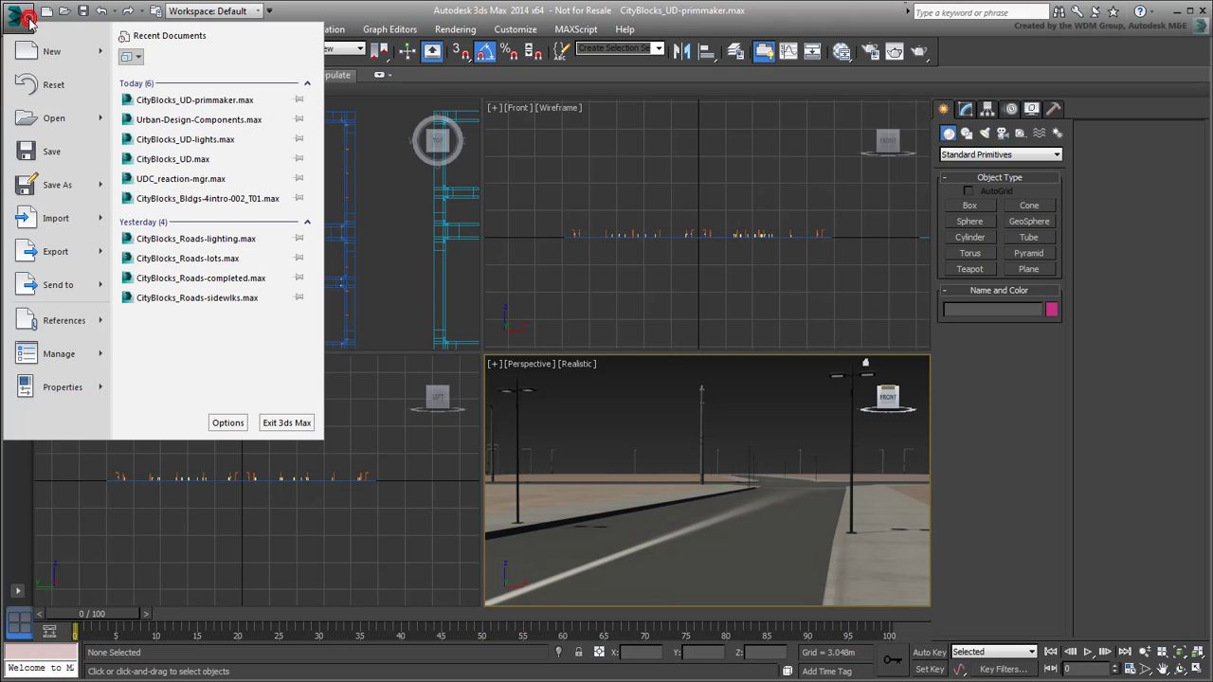
pyautogui.click(228, 122)
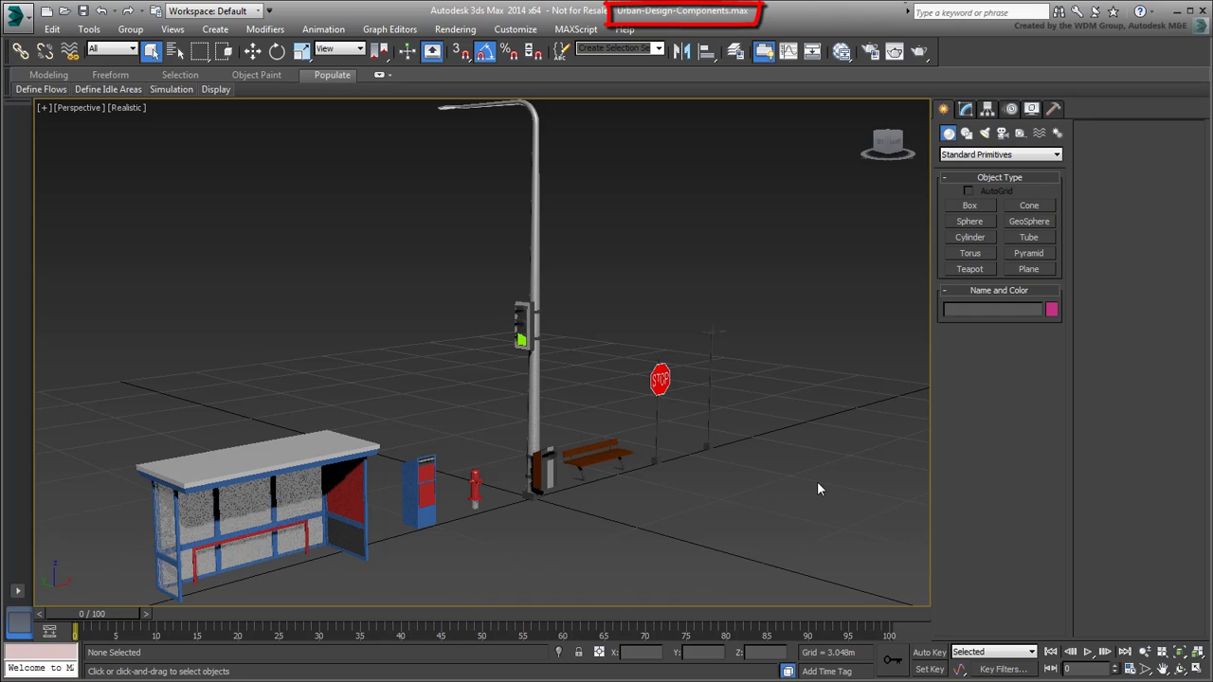
# Run the primitivemaker_0.ms script from the Desktop and move its Primitive Maker dialog into the viewport area
pyautogui.click(580, 30)
pyautogui.click(595, 81)
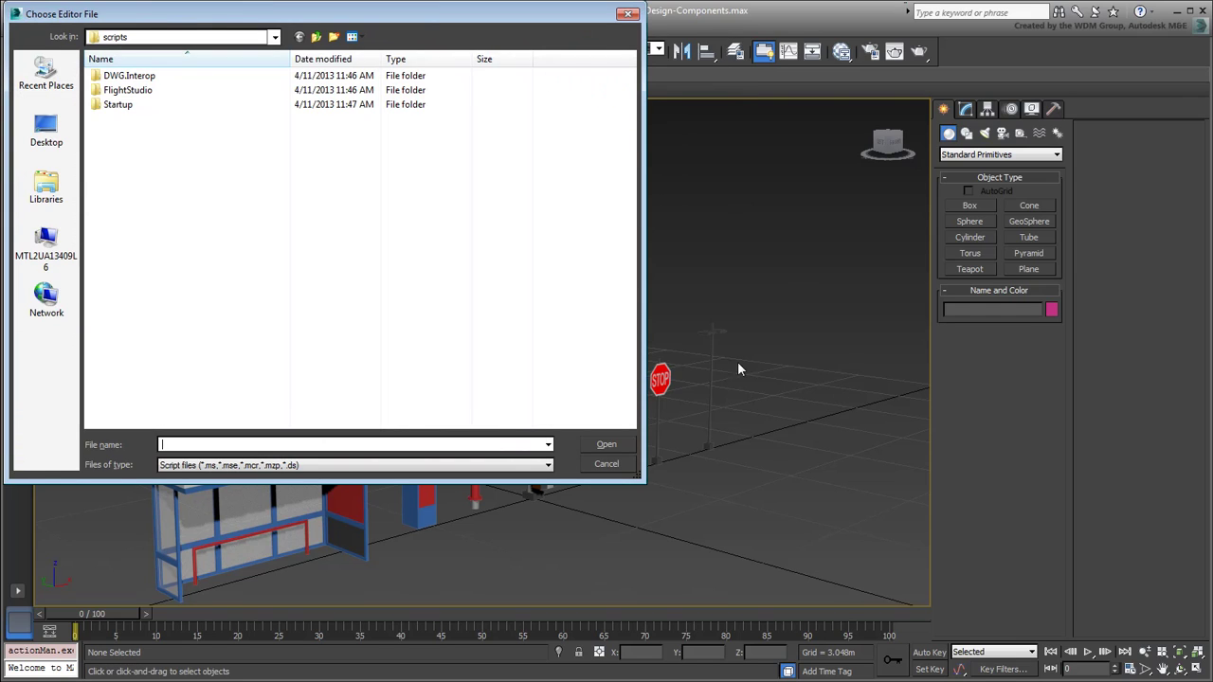
pyautogui.click(55, 130)
pyautogui.click(469, 122)
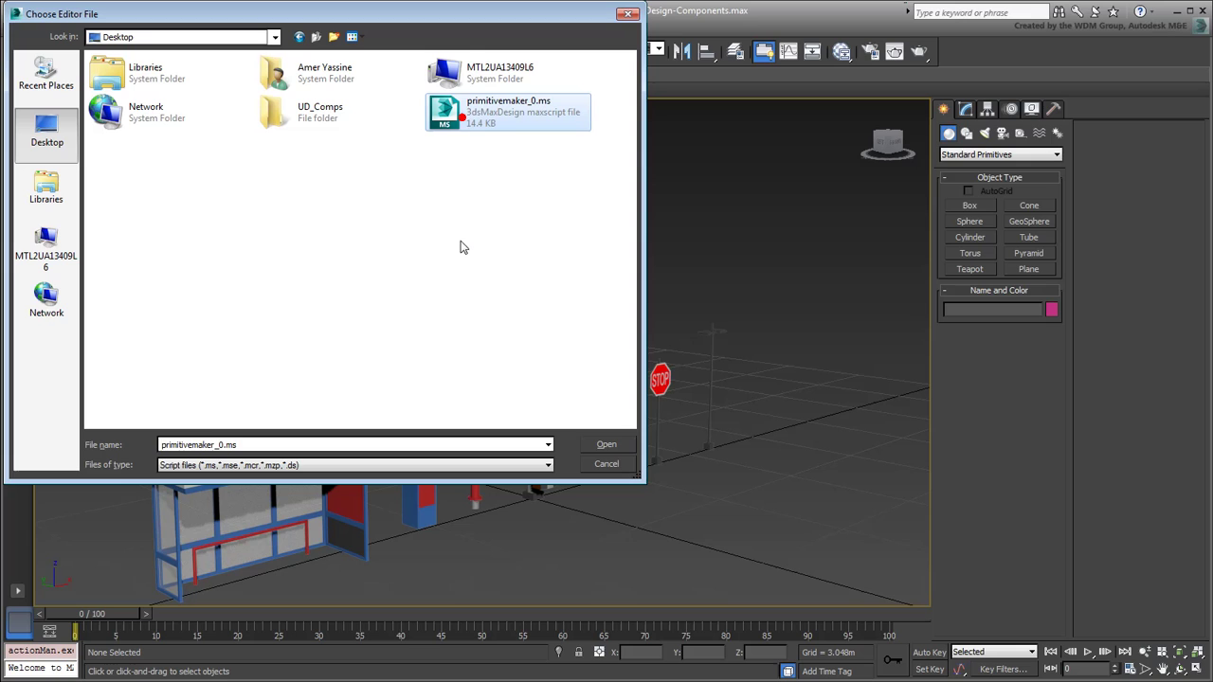
pyautogui.click(604, 443)
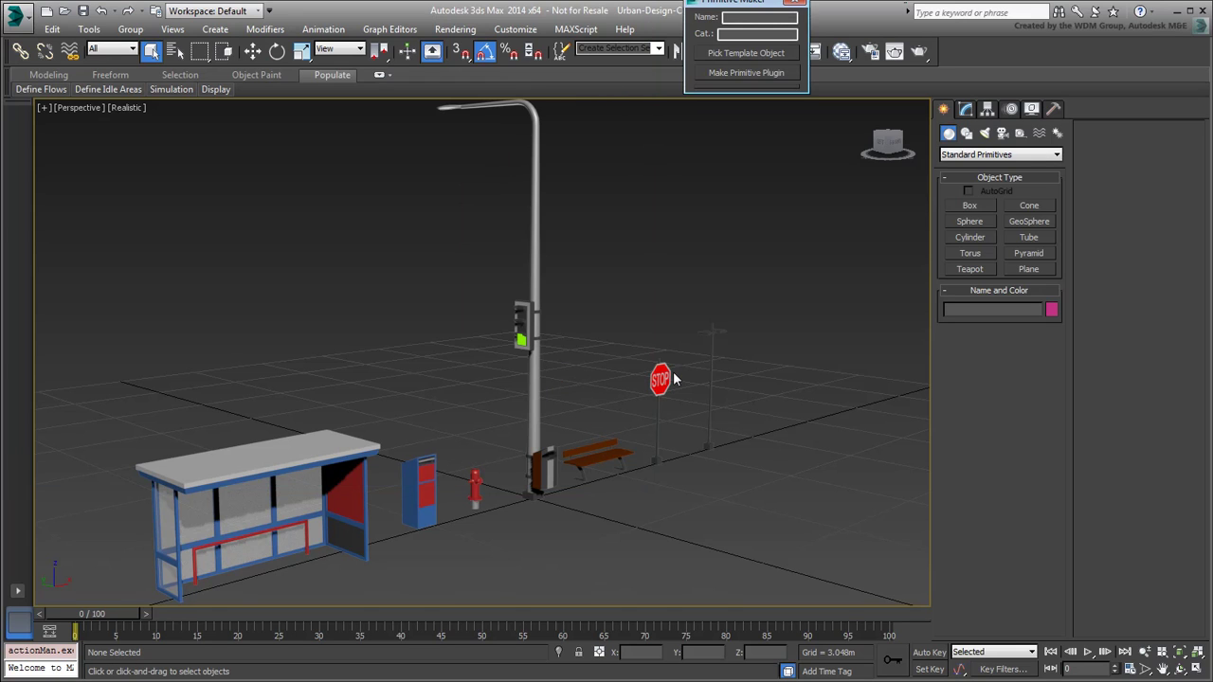
pyautogui.moveTo(748, 3); pyautogui.dragTo(769, 142)
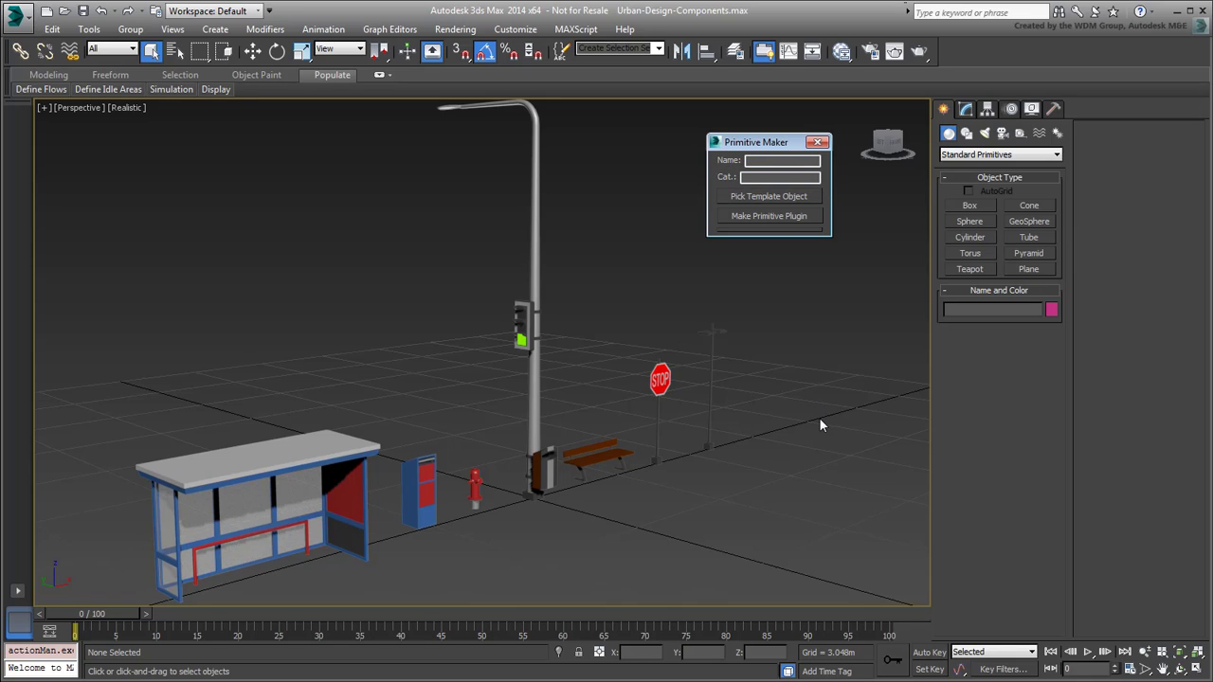
# Set the new primitive's category to "UD Components" and its name to "UDC_Stop" in Primitive Maker
pyautogui.click(1056, 155)
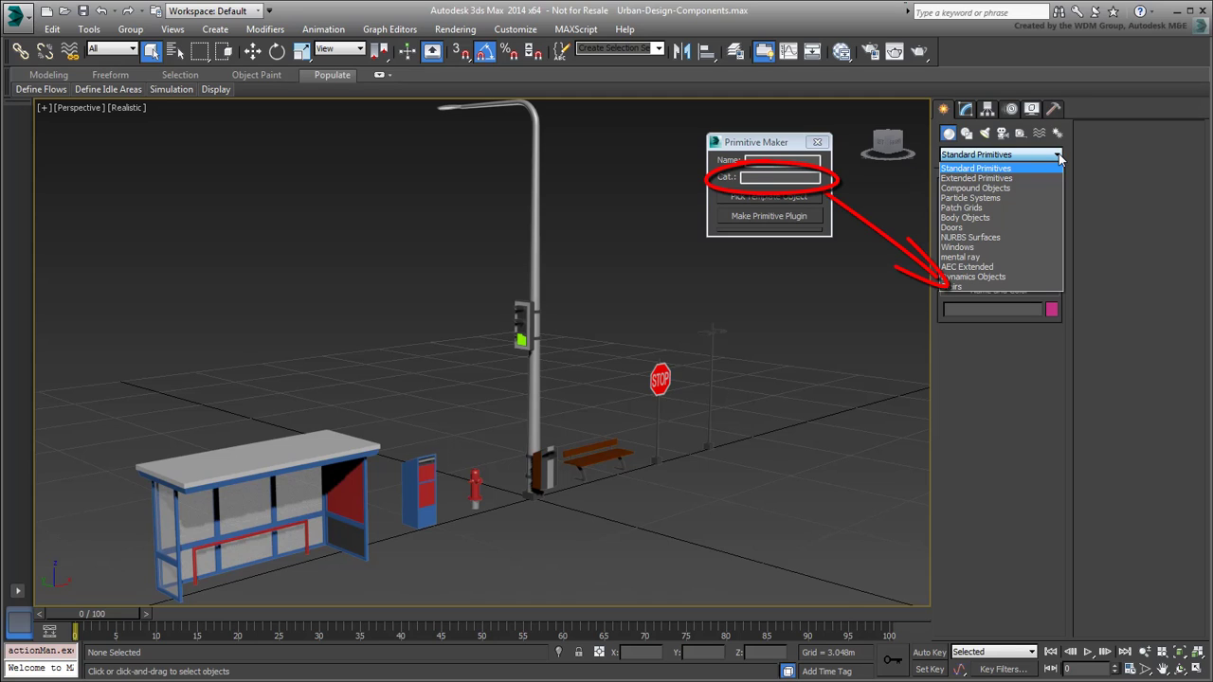
pyautogui.click(1058, 157)
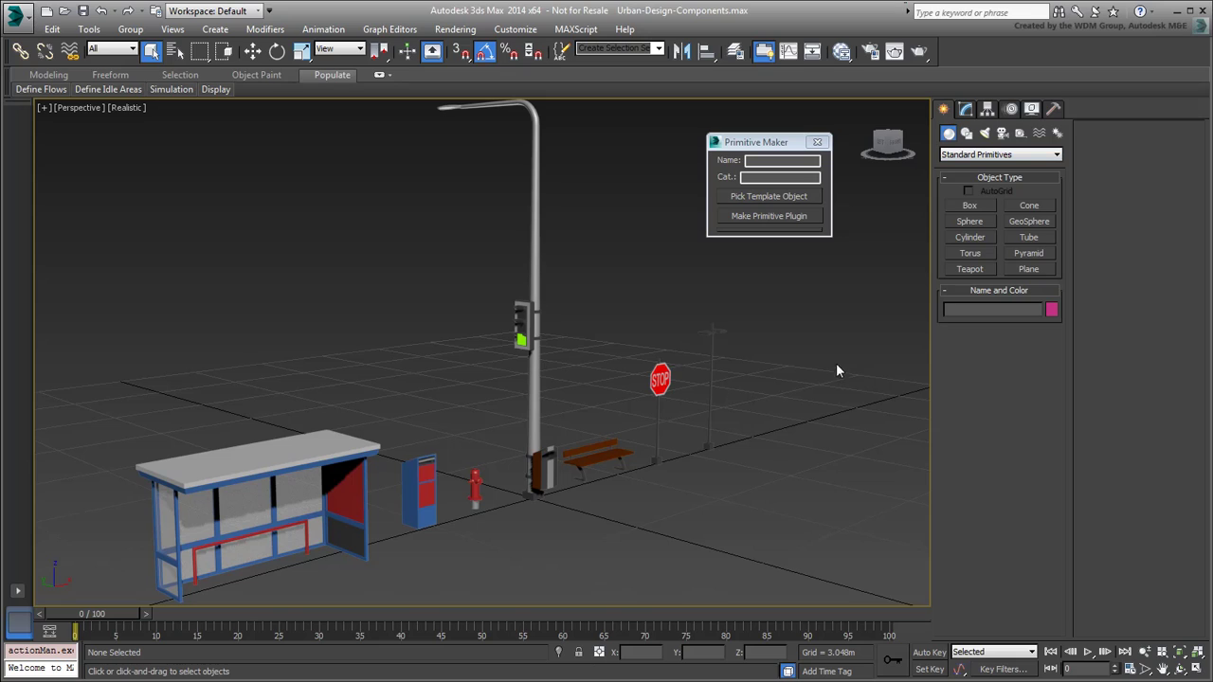
pyautogui.click(787, 178)
pyautogui.write('UD Components')
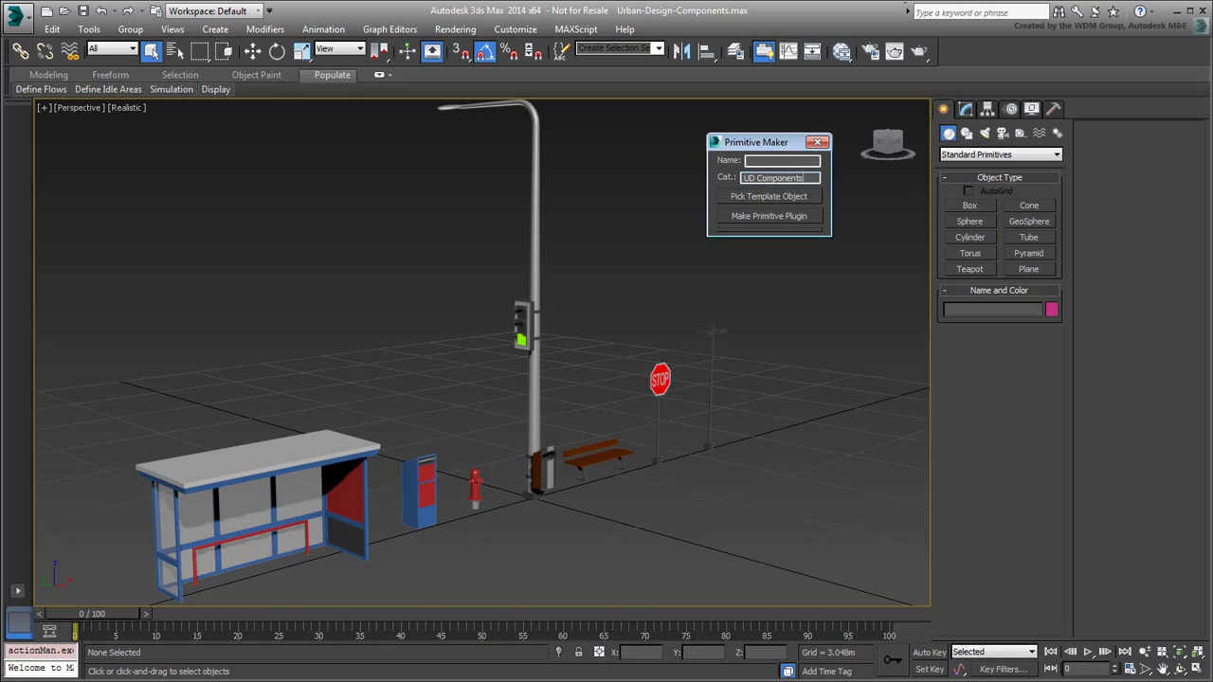
pyautogui.click(781, 160)
pyautogui.write('UDC_Stop')
# Pick the stop sign as the template object and make the primitive plugin with UD_Comps as the output folder
pyautogui.click(770, 197)
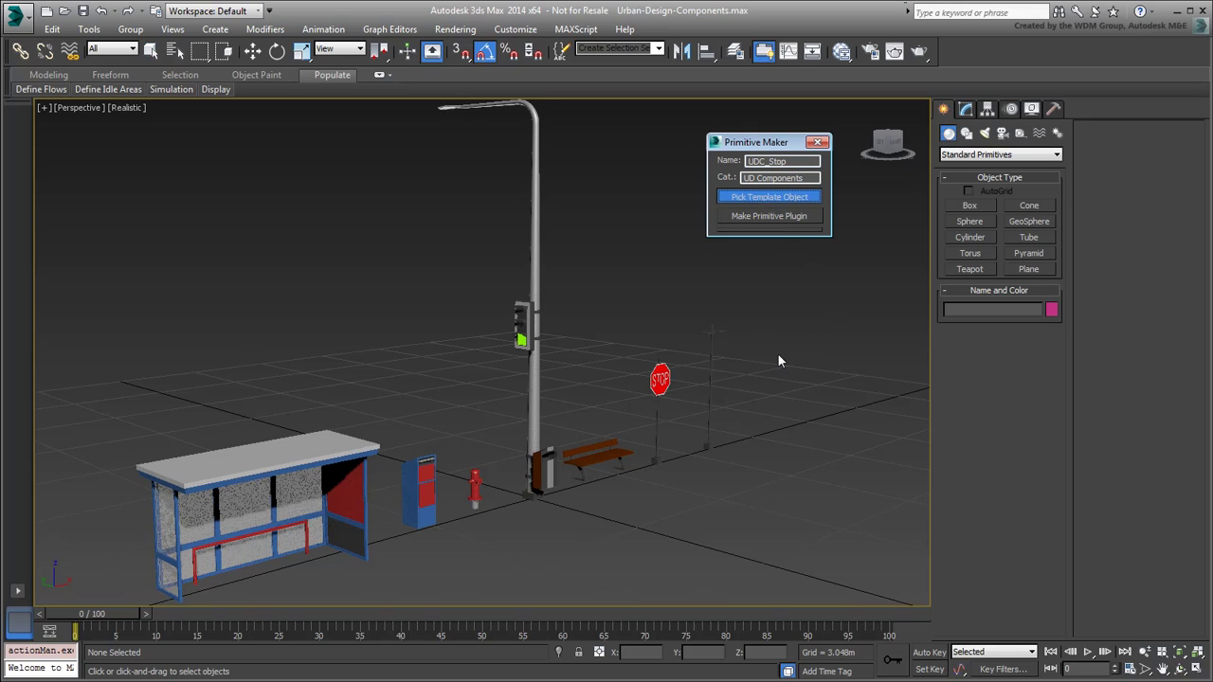
pyautogui.click(660, 379)
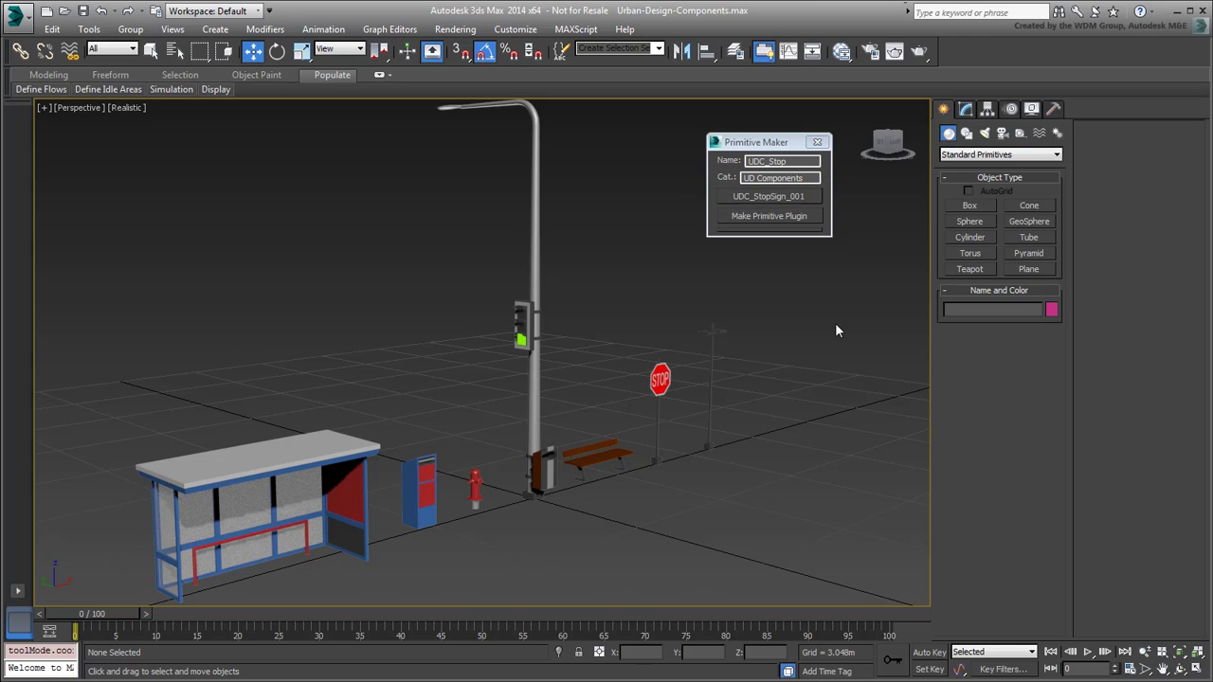
pyautogui.click(768, 216)
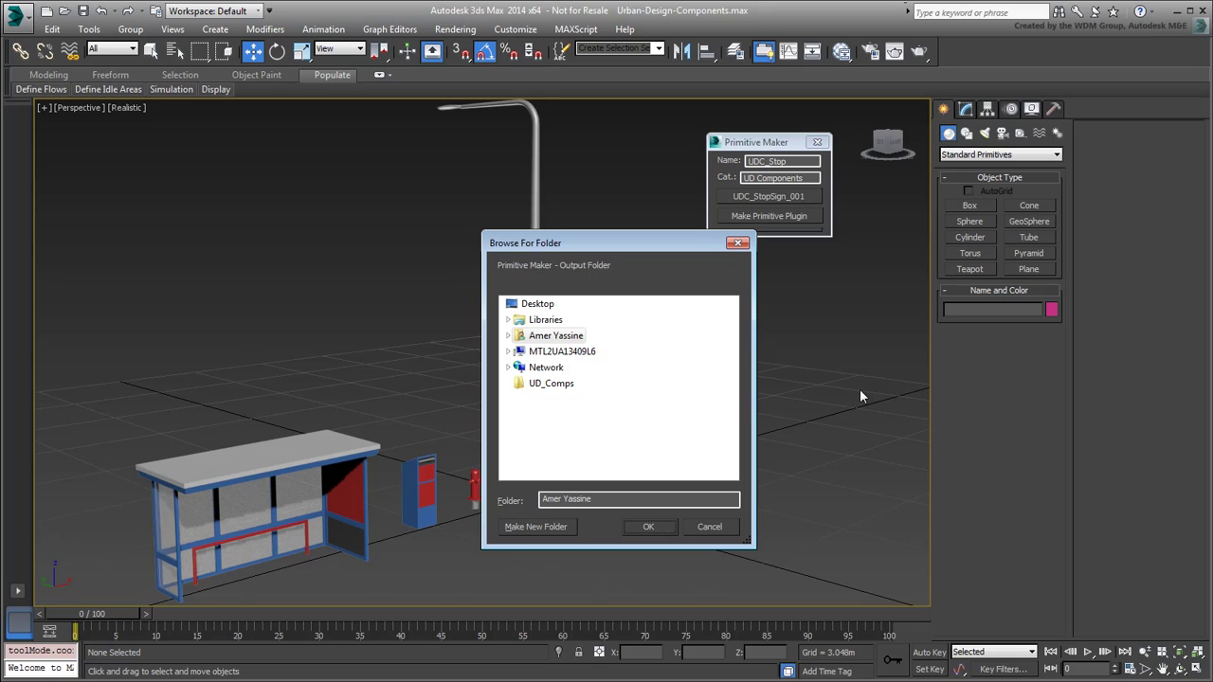
pyautogui.click(548, 386)
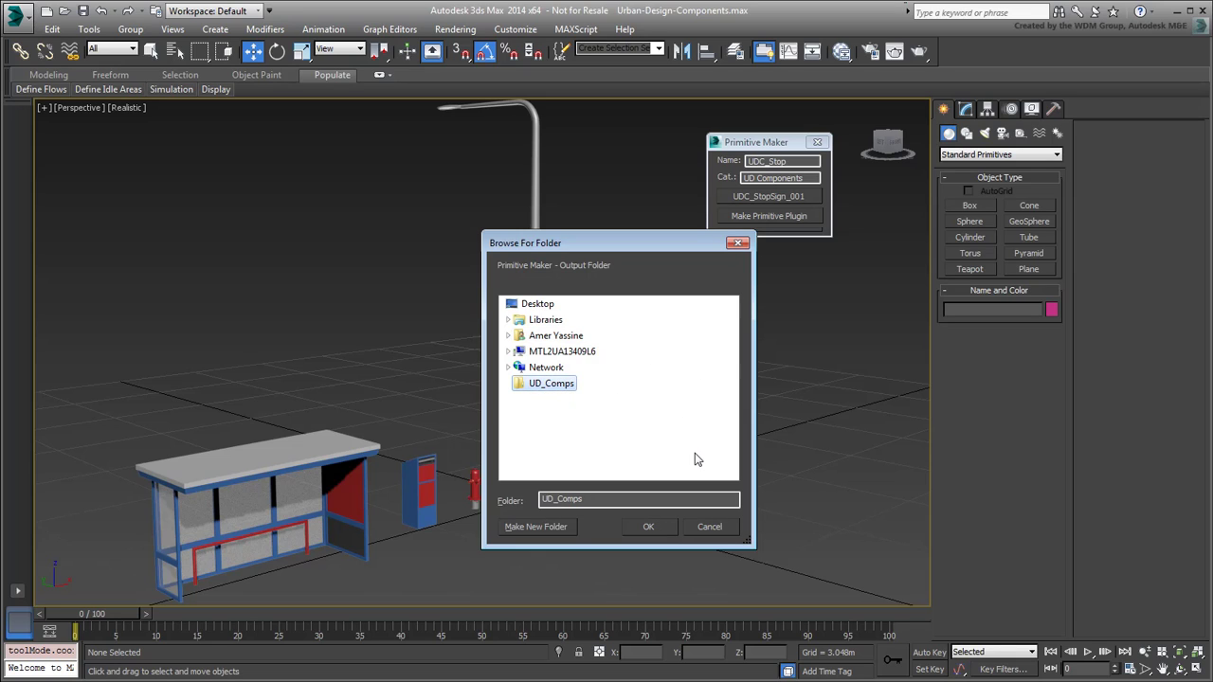
pyautogui.click(650, 536)
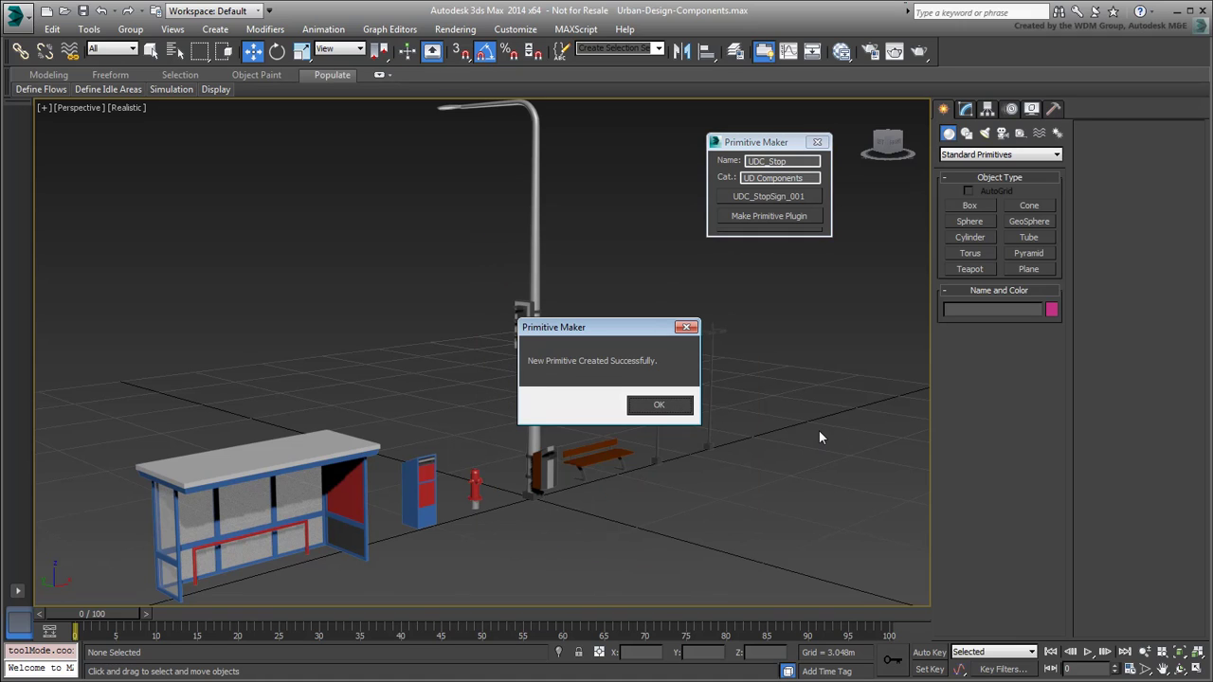
pyautogui.click(658, 404)
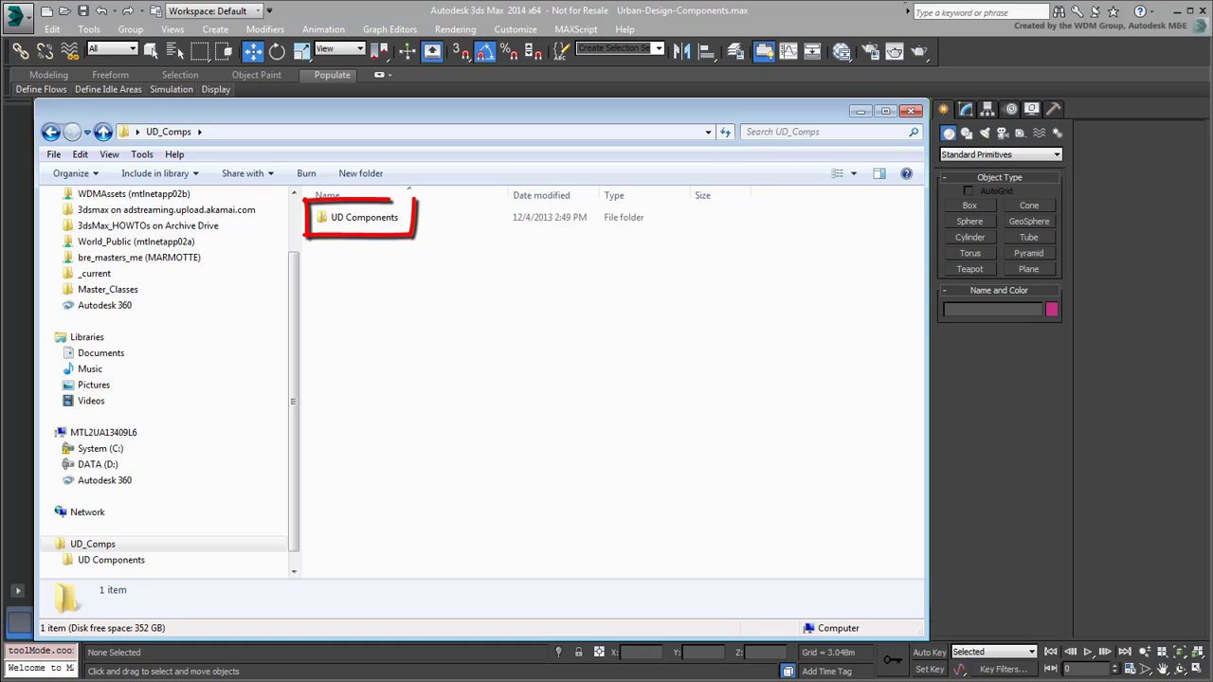
# Examine the UD_Comps output folder's path and the script file in its UD Components subfolder
pyautogui.click(349, 132)
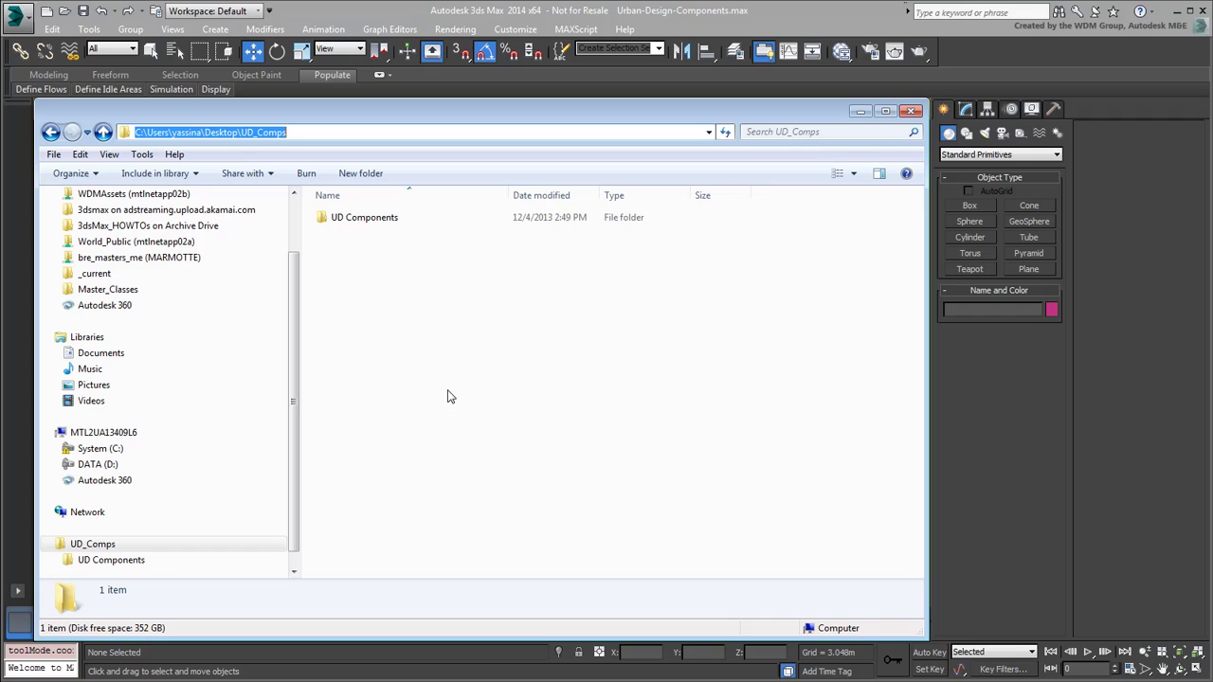
pyautogui.doubleClick(369, 220)
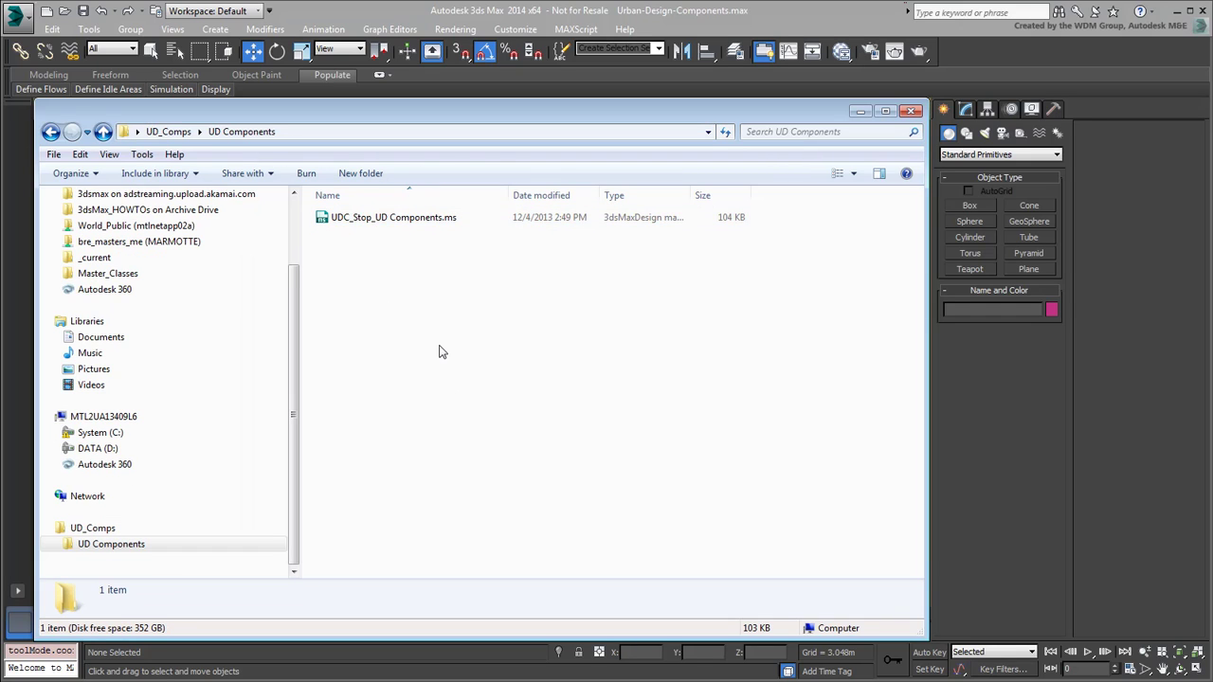
pyautogui.click(388, 218)
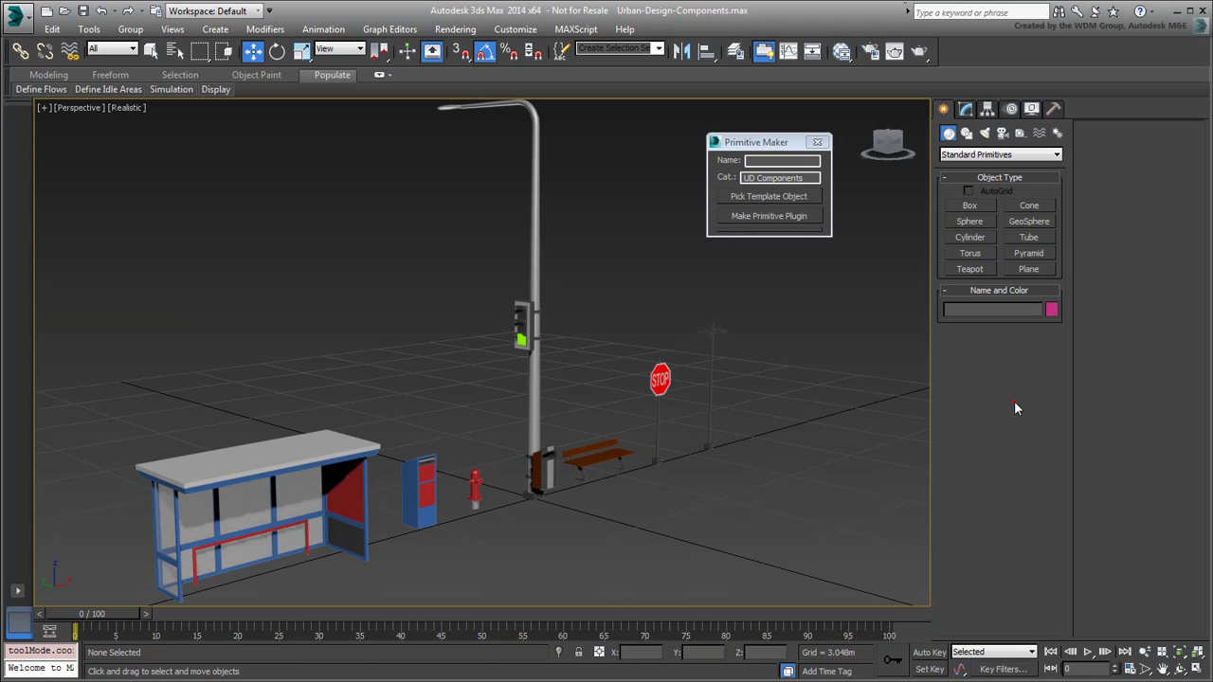
# Create a UDC_Stop primitive from the UD Components category, about 4.9 m in size, on the ground beside the existing signs
pyautogui.click(1057, 154)
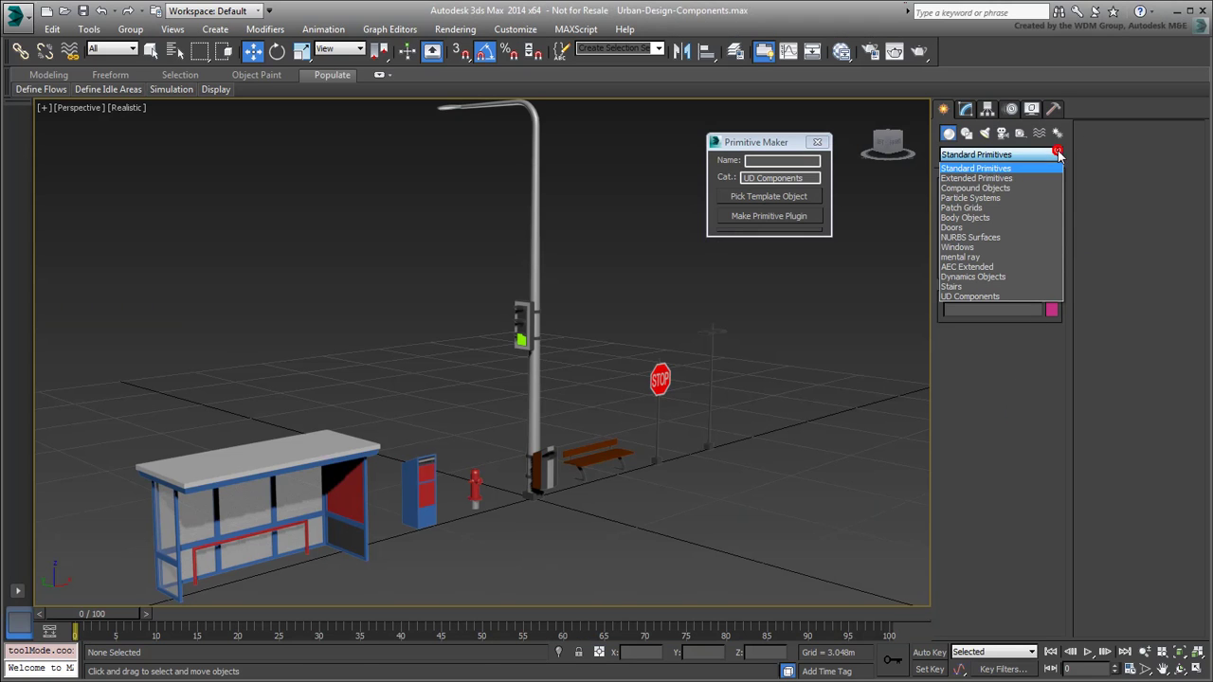
pyautogui.click(1011, 297)
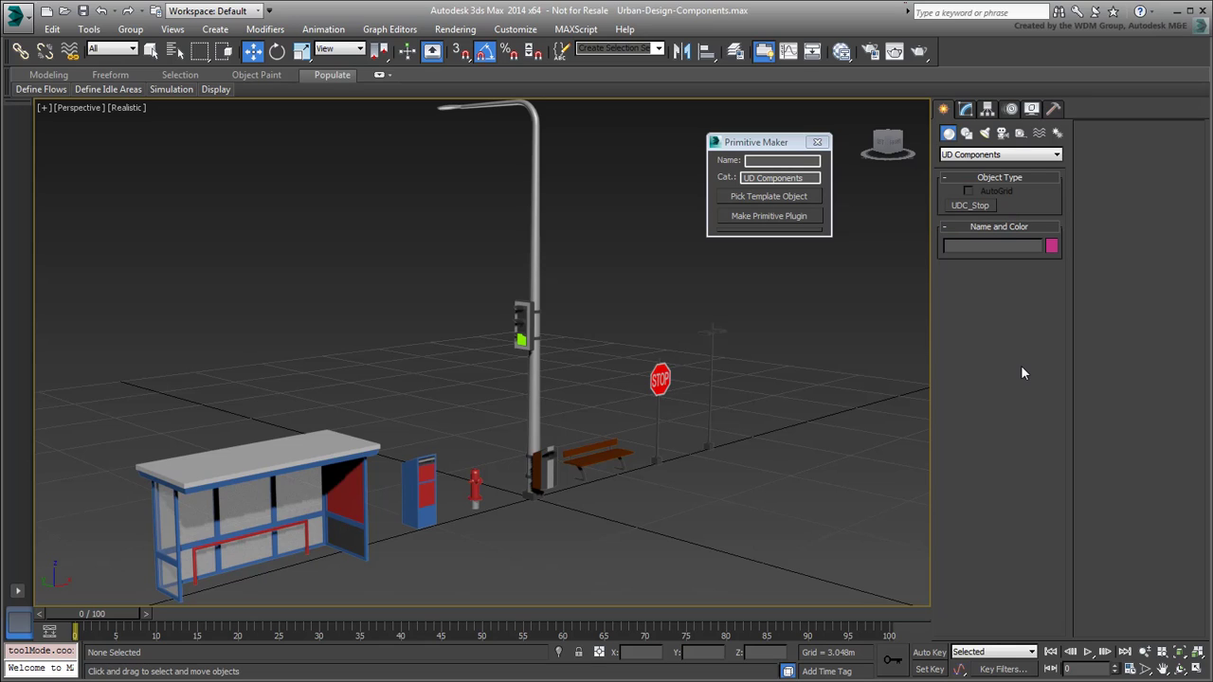
pyautogui.click(974, 205)
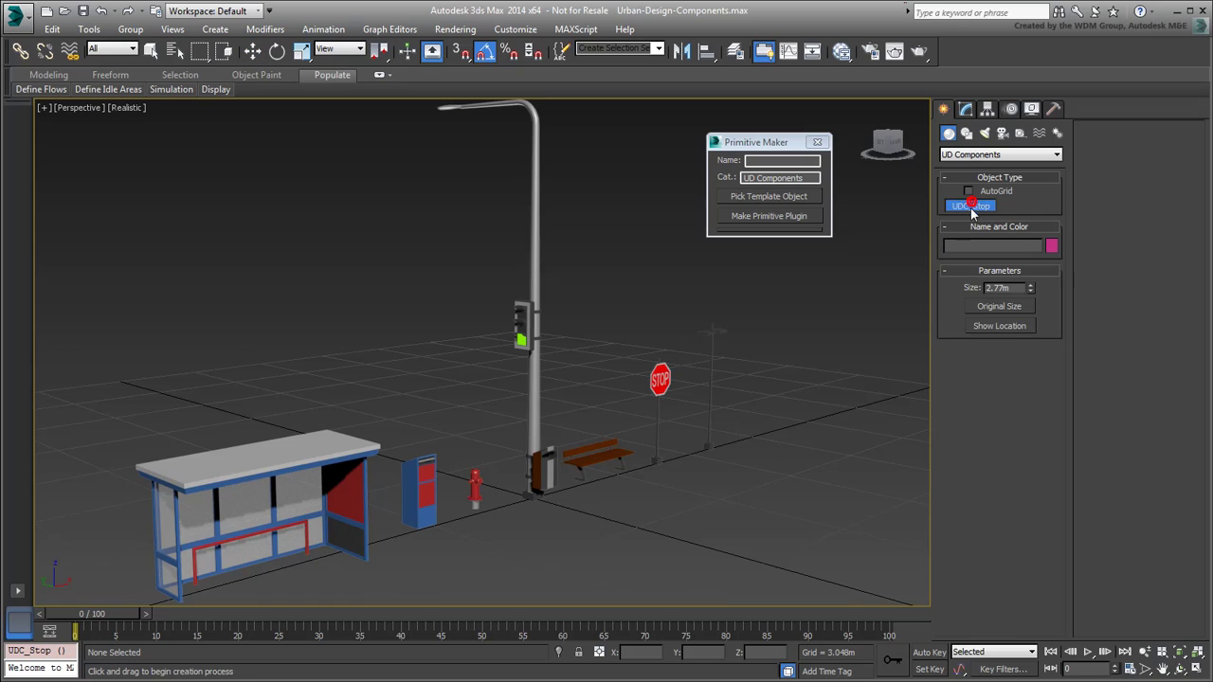
pyautogui.click(769, 486)
pyautogui.moveTo(775, 482); pyautogui.dragTo(786, 465)
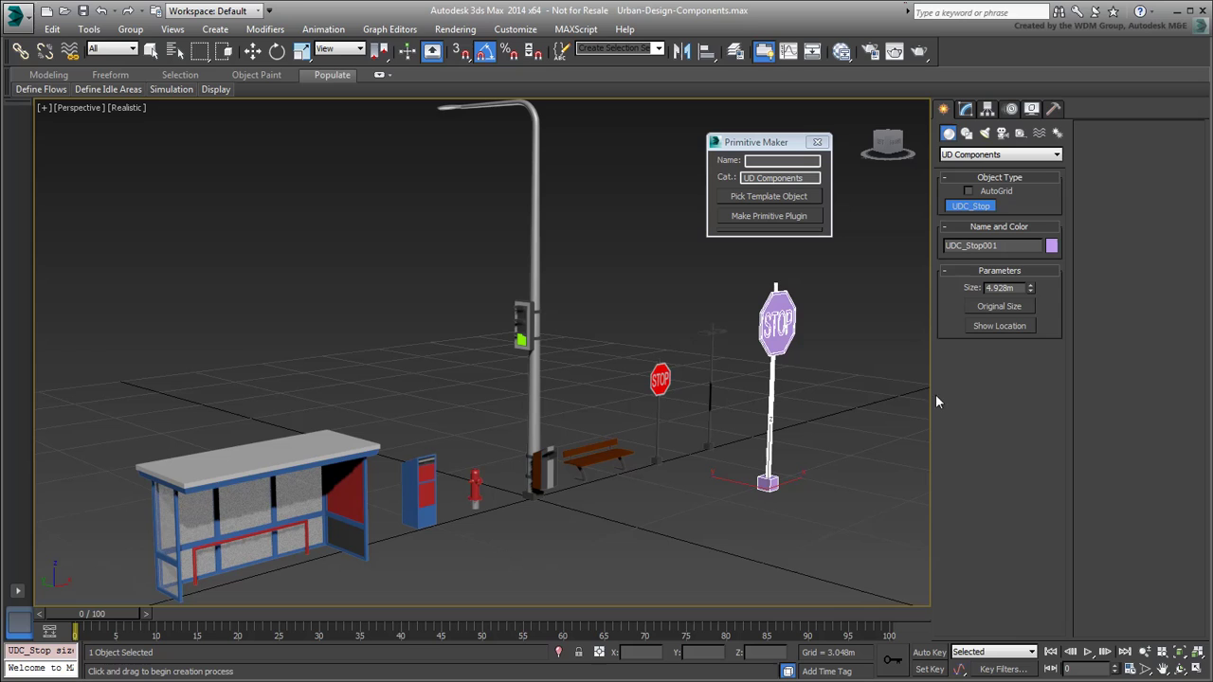
# Restore the new stop sign primitive to its original size
pyautogui.moveTo(1030, 288)
pyautogui.mouseDown()
pyautogui.moveTo(1031, 372)
pyautogui.moveTo(1040, 290)
pyautogui.mouseUp()
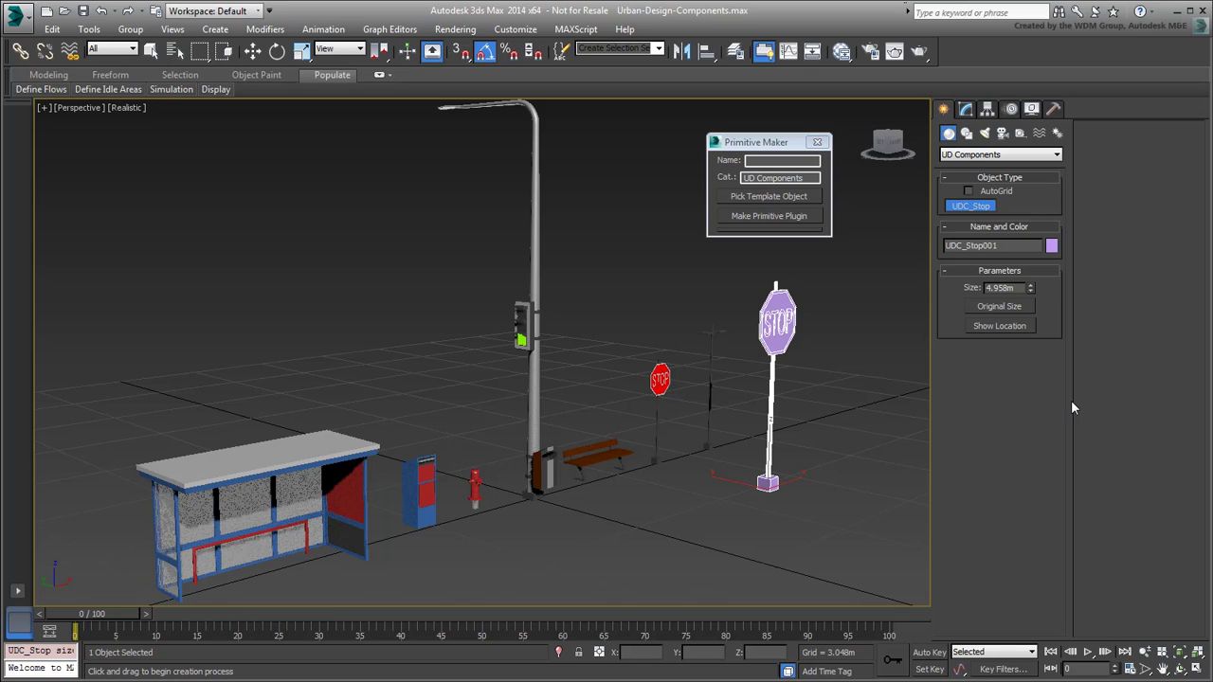
pyautogui.click(998, 306)
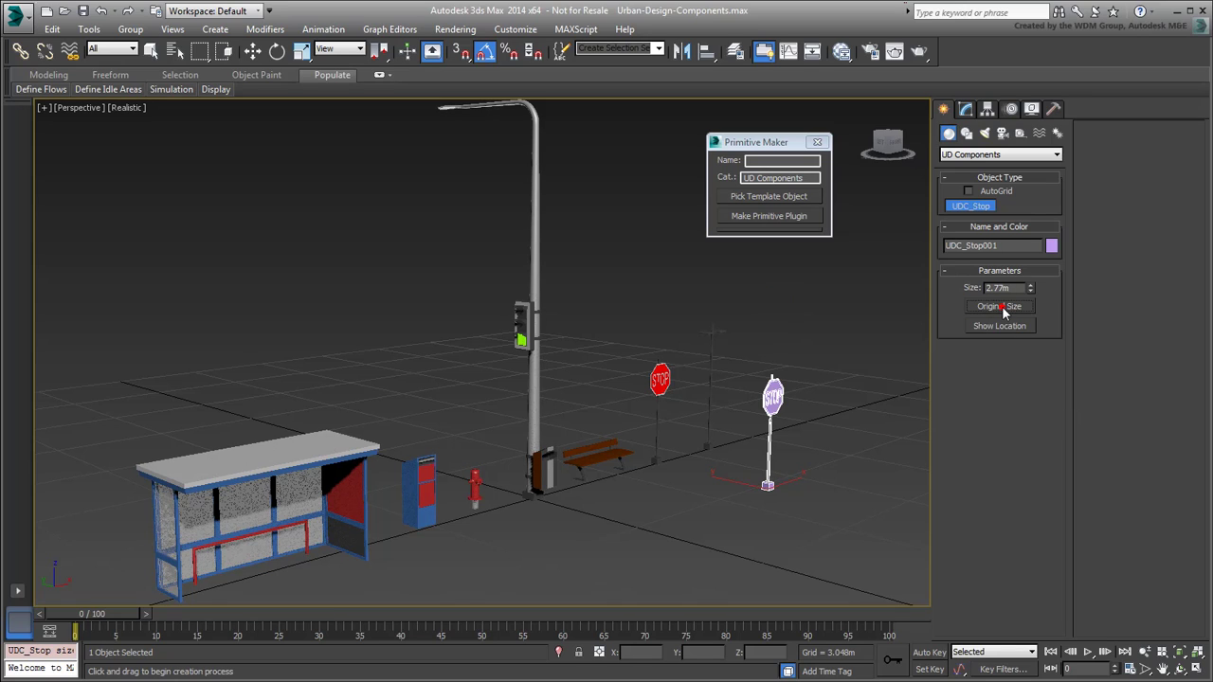
pyautogui.keyDown('alt'); pyautogui.moveTo(820, 477); pyautogui.dragTo(795, 471, button='middle'); pyautogui.keyUp('alt')
pyautogui.scroll(3, 796, 471)
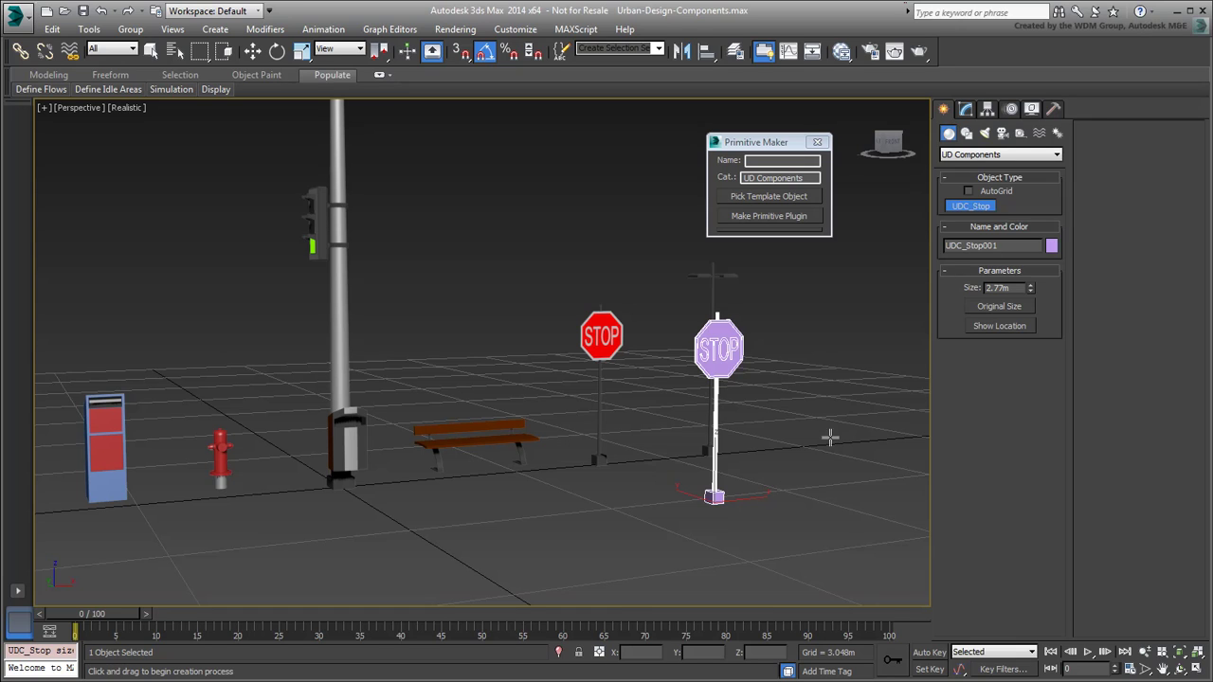
# Apply the urban design components' Multi/Sub-Object material from the Slate Material Editor to the new stop sign, and deselect the sign
pyautogui.click(842, 53)
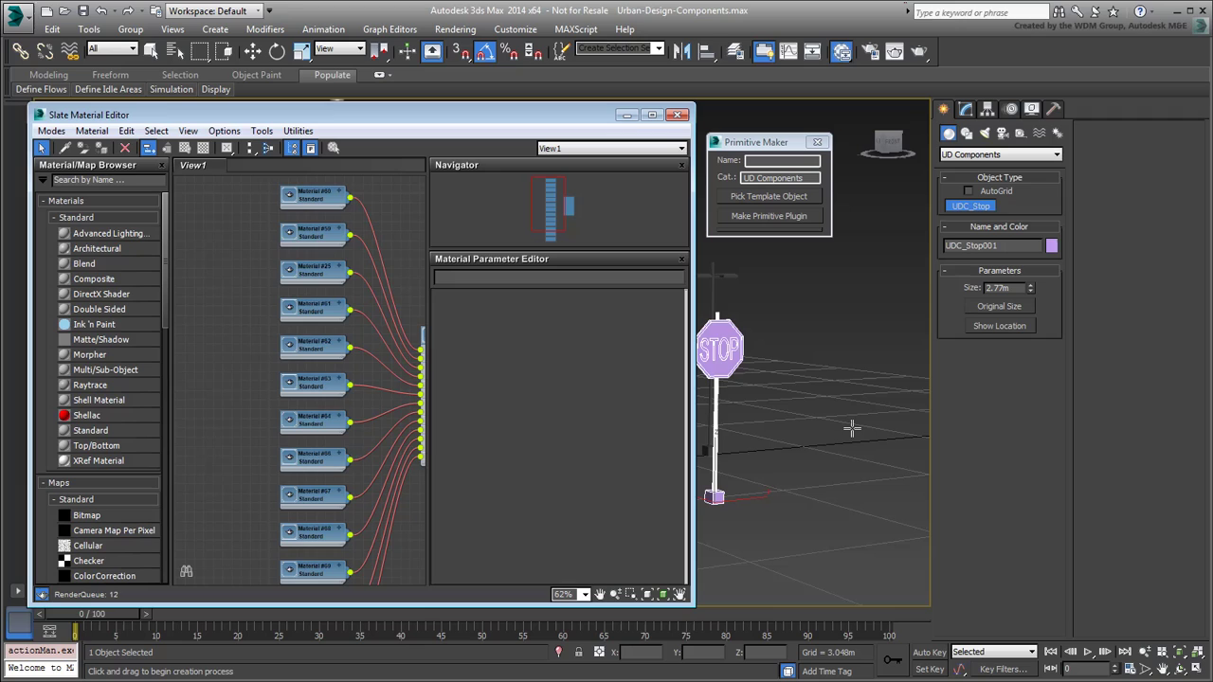
pyautogui.moveTo(322, 388); pyautogui.dragTo(221, 386, button='middle')
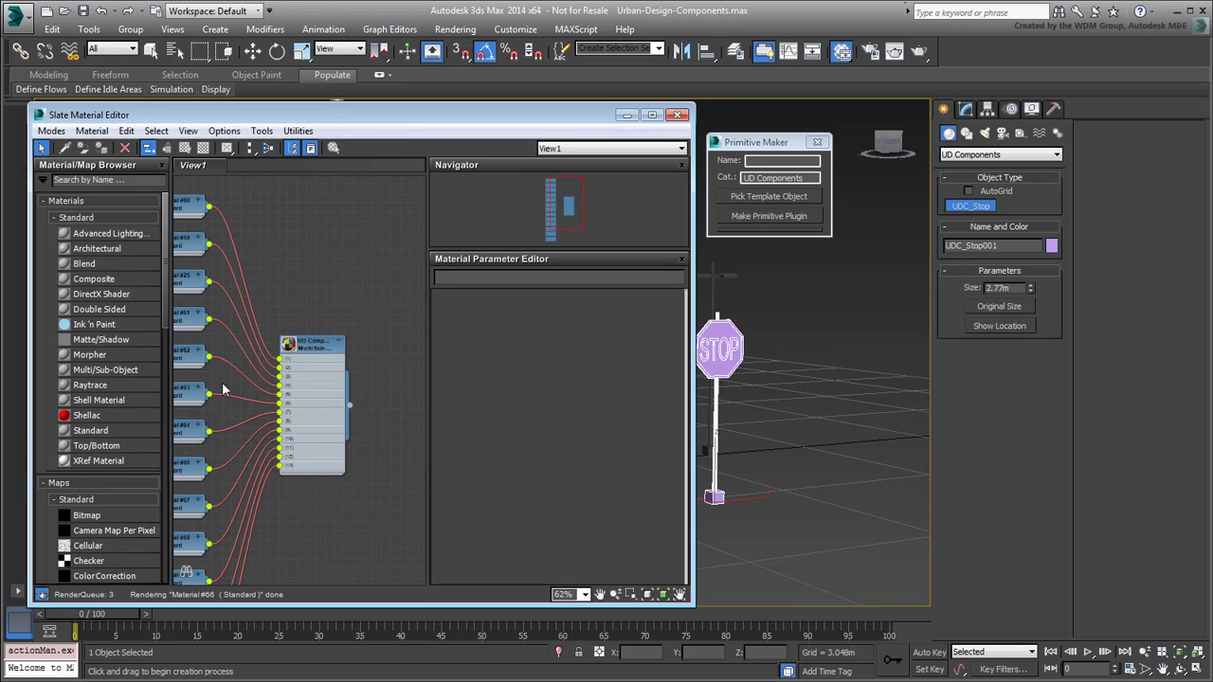
pyautogui.moveTo(349, 406); pyautogui.dragTo(722, 358)
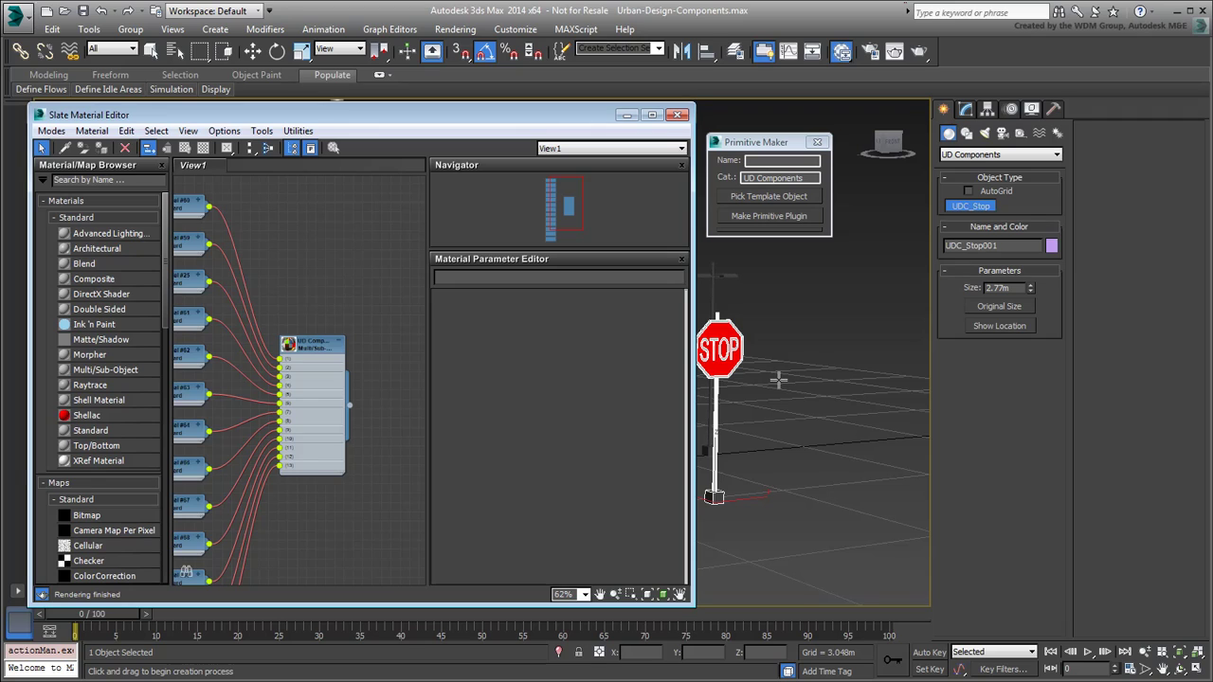
pyautogui.click(677, 115)
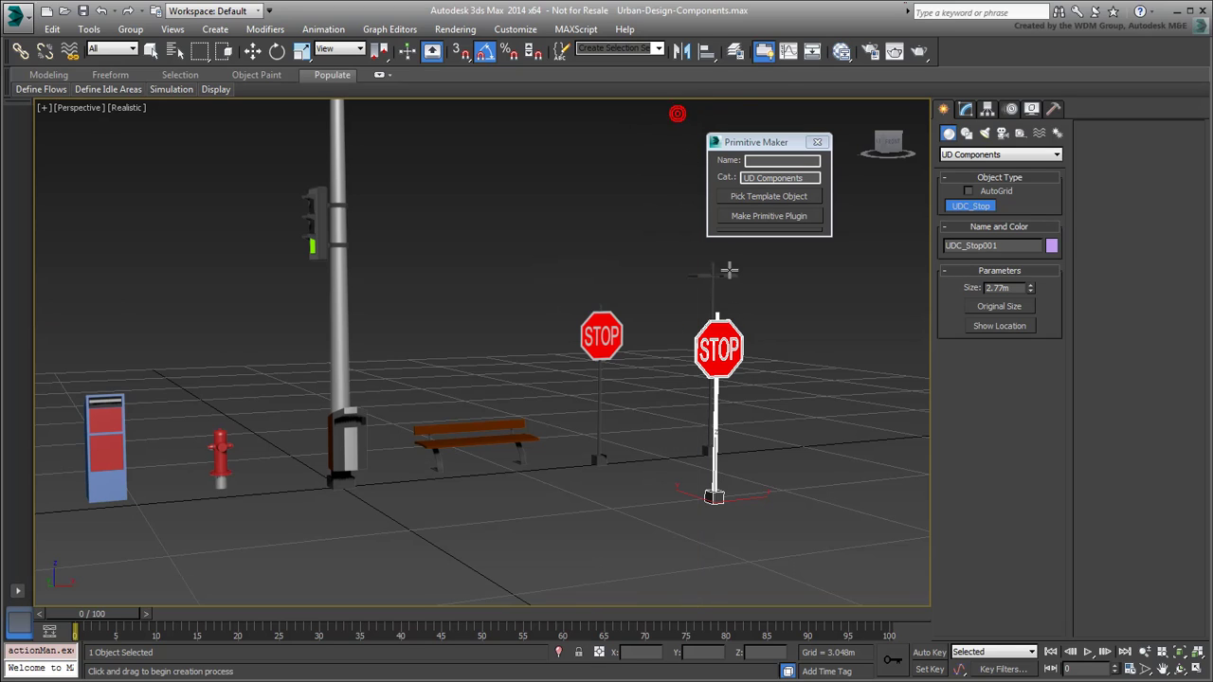
pyautogui.rightClick(788, 372)
pyautogui.click(782, 350)
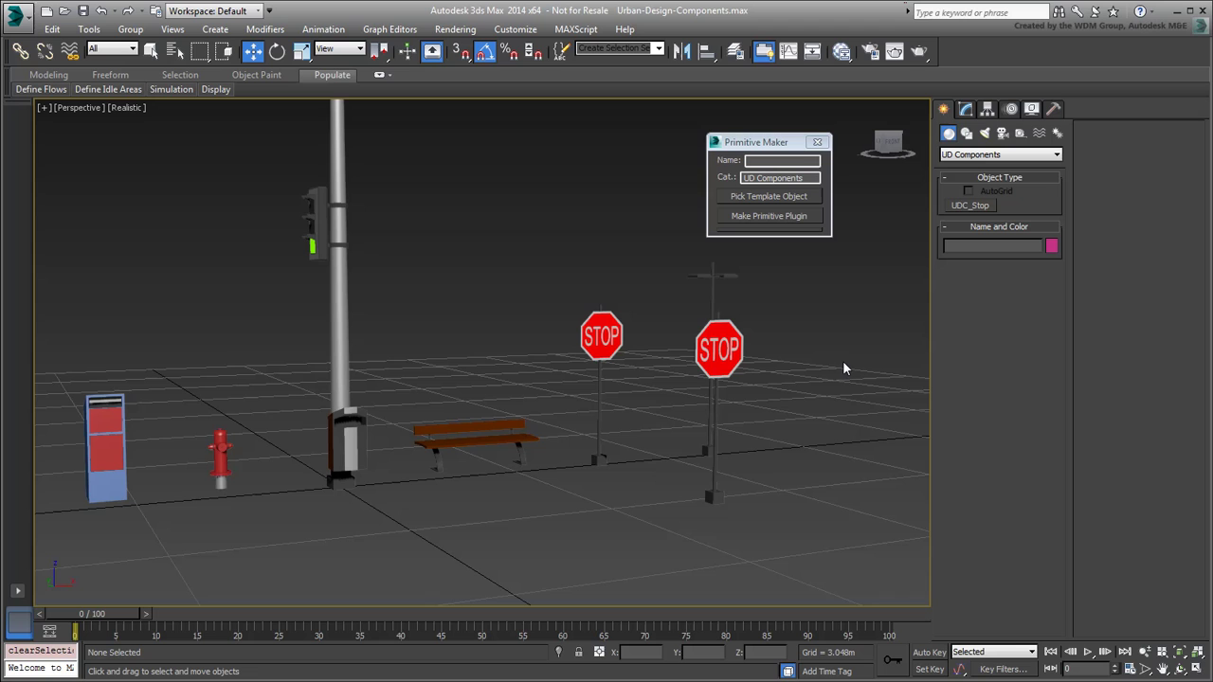
# Make a primitive plugin named UDC_Bench from the existing bench, with UD_Comps as the output folder
pyautogui.keyDown('alt'); pyautogui.moveTo(714, 412); pyautogui.dragTo(715, 439, button='middle'); pyautogui.keyUp('alt')
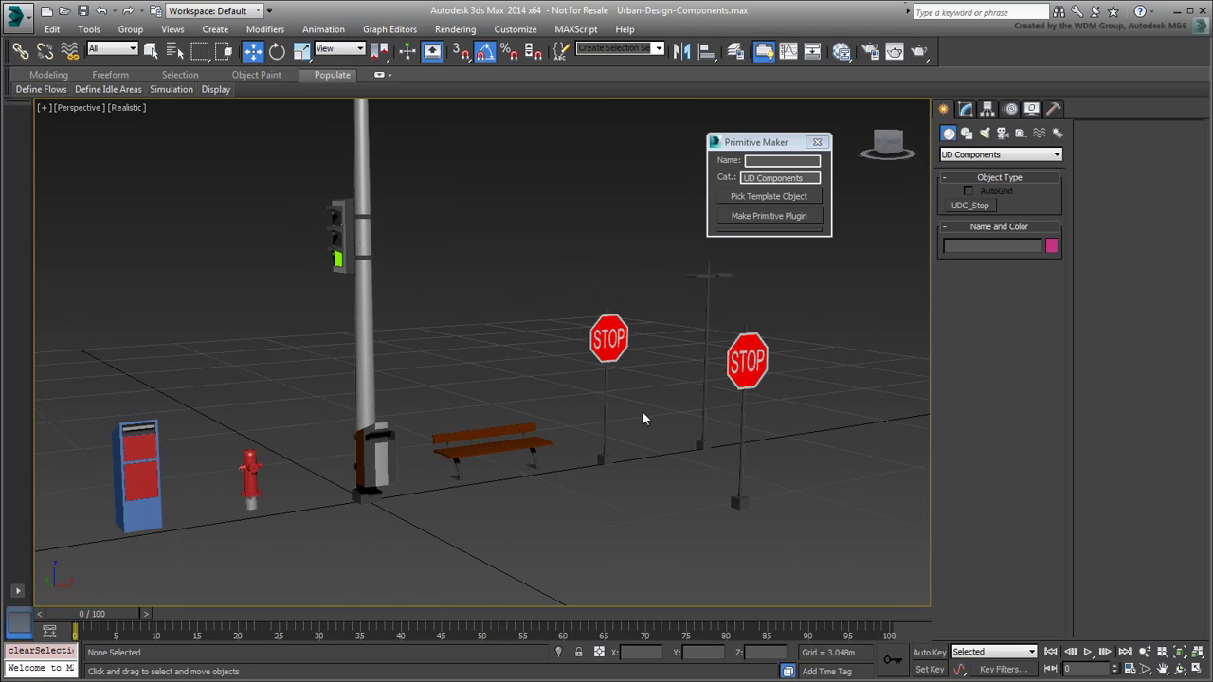
pyautogui.keyDown('alt'); pyautogui.moveTo(642, 418); pyautogui.dragTo(658, 411, button='middle'); pyautogui.keyUp('alt')
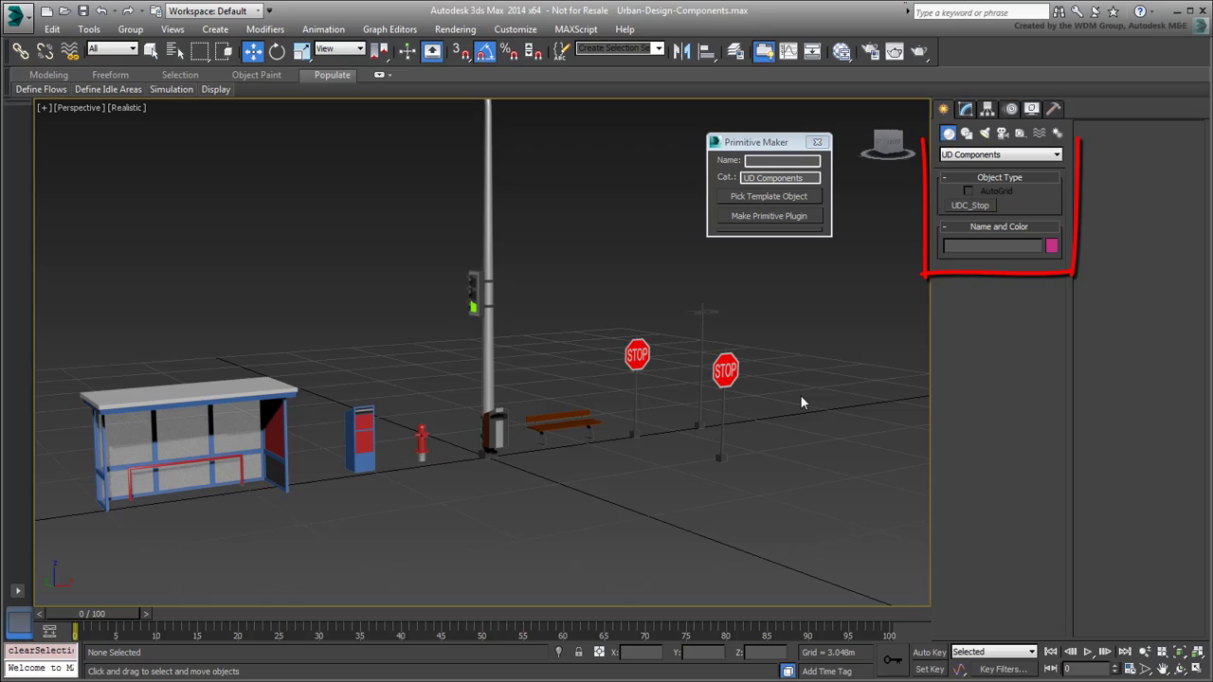
pyautogui.click(778, 163)
pyautogui.write('UDC')
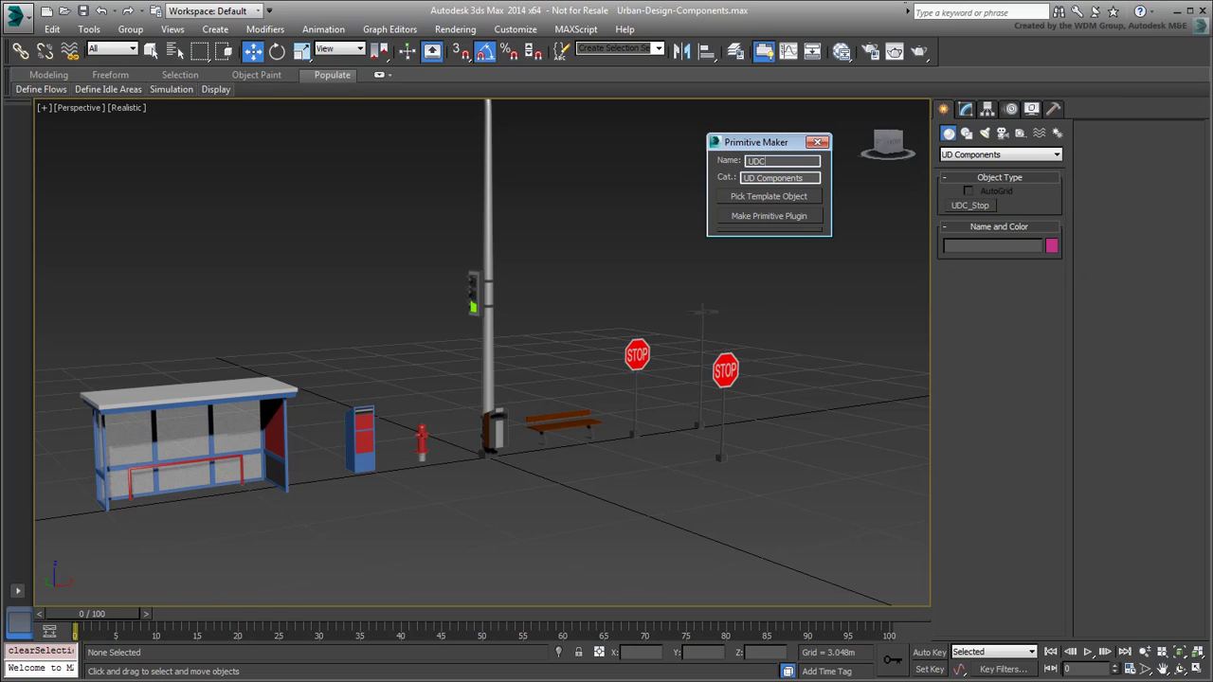
pyautogui.write('_Bench')
pyautogui.click(777, 197)
pyautogui.click(555, 423)
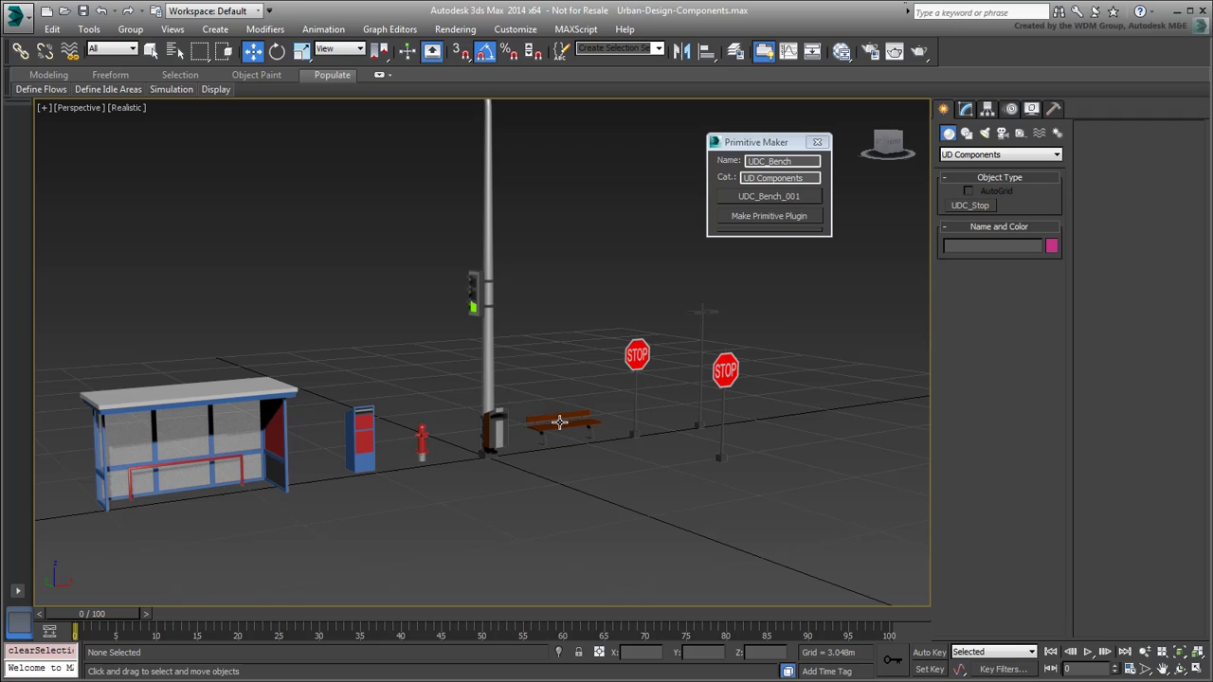
pyautogui.click(770, 216)
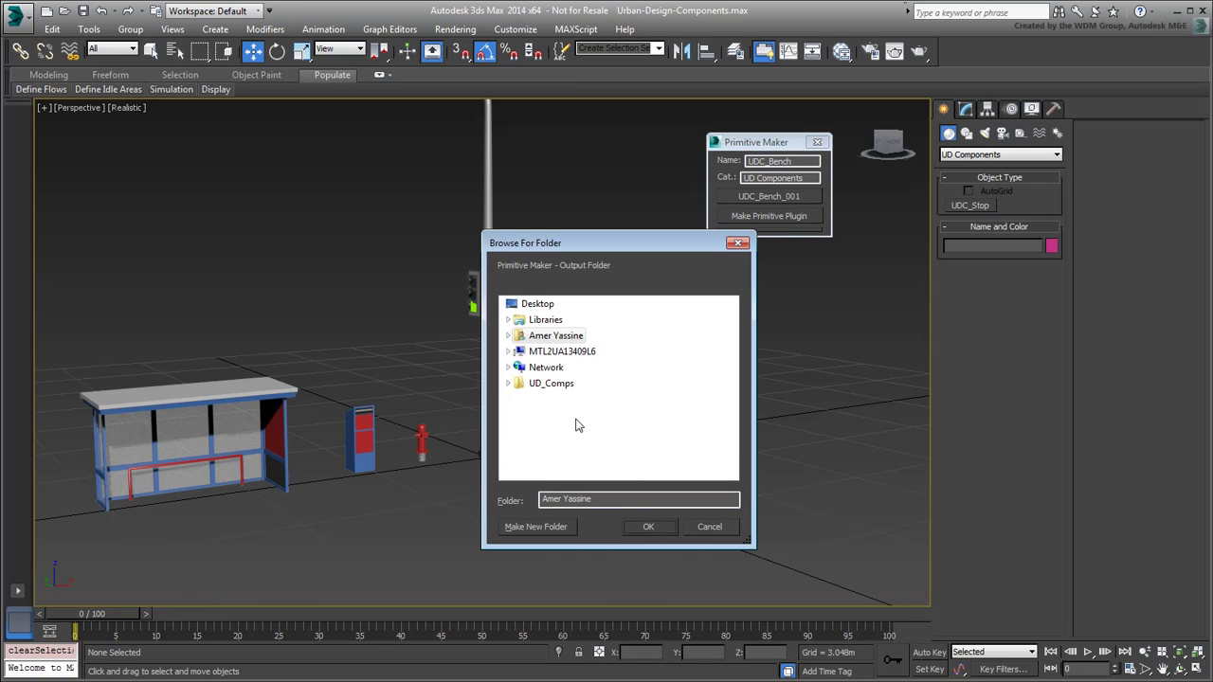
pyautogui.click(549, 384)
pyautogui.click(649, 528)
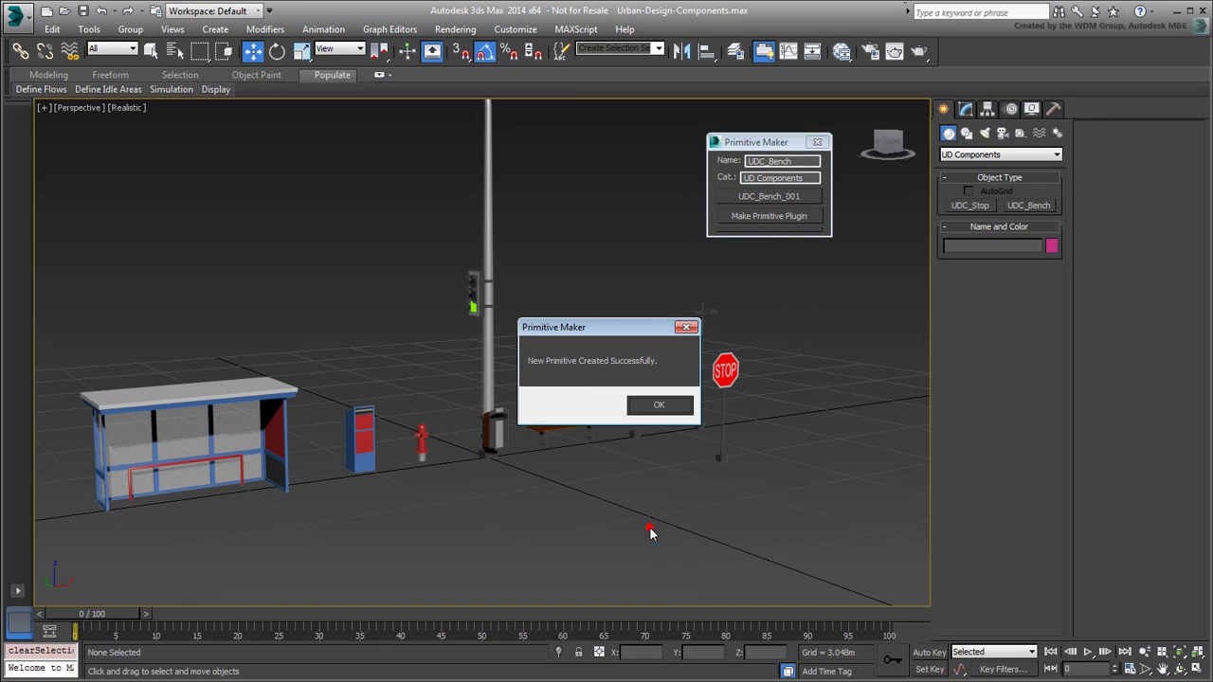
pyautogui.click(656, 408)
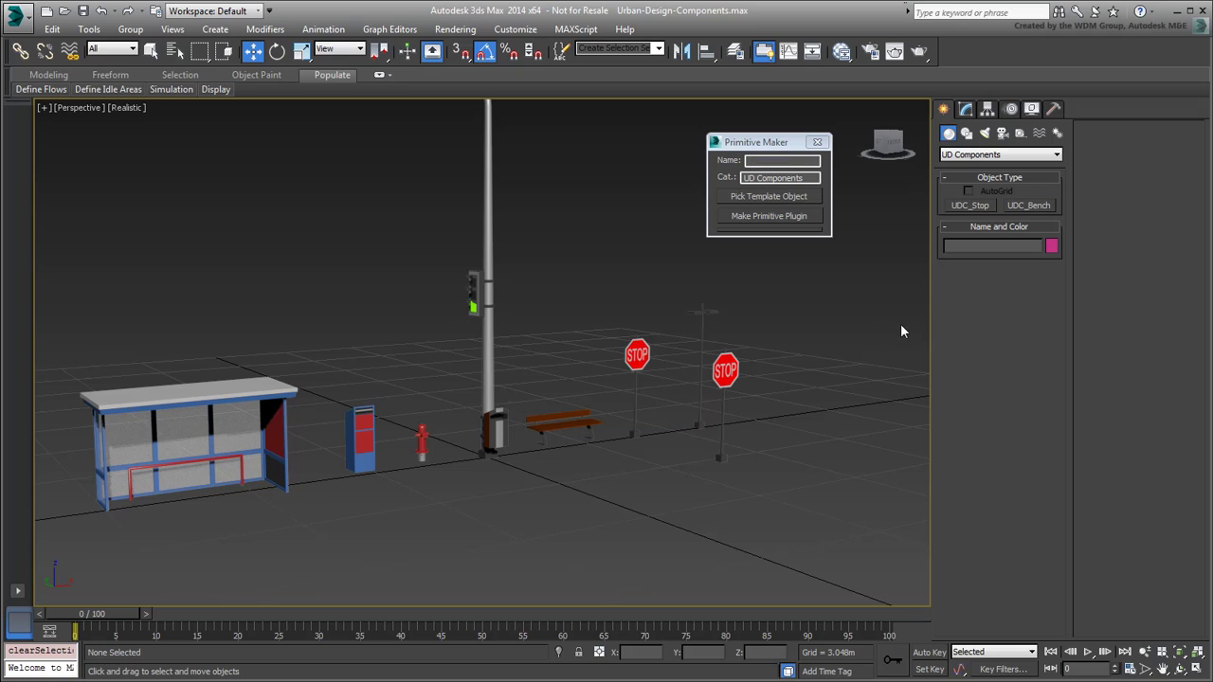
# Create a UDC_Bench primitive on the ground in front of the existing bench and set it to its original size
pyautogui.click(1028, 206)
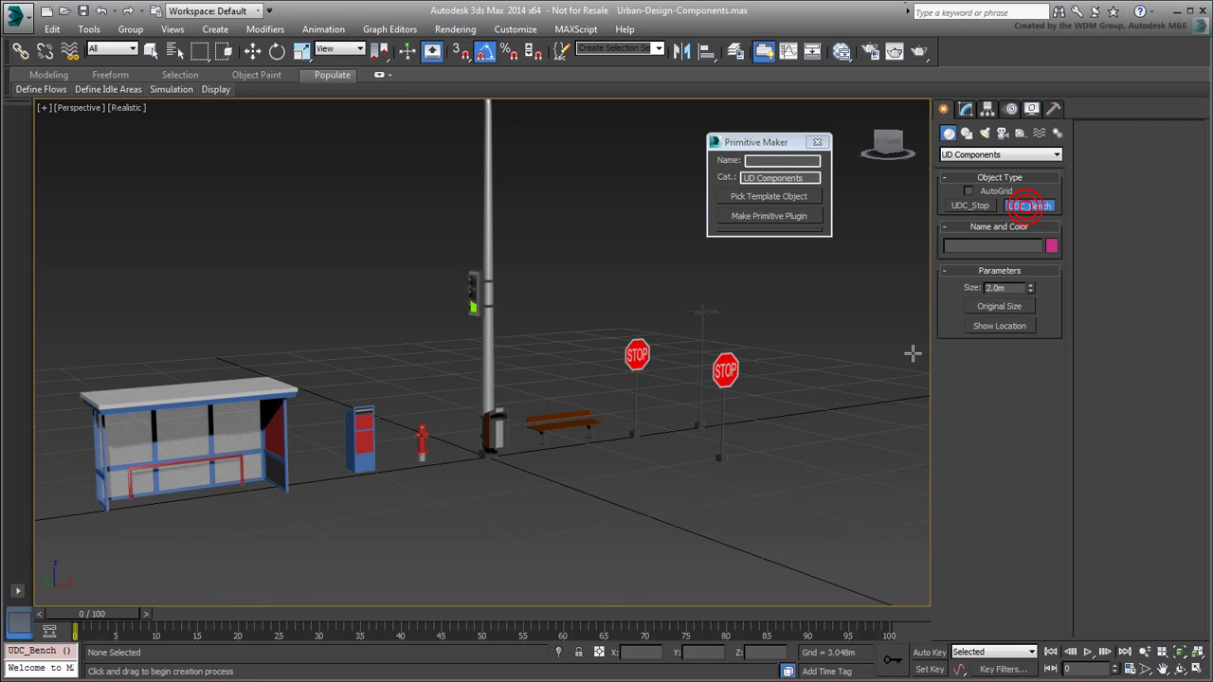
pyautogui.click(580, 506)
pyautogui.click(999, 306)
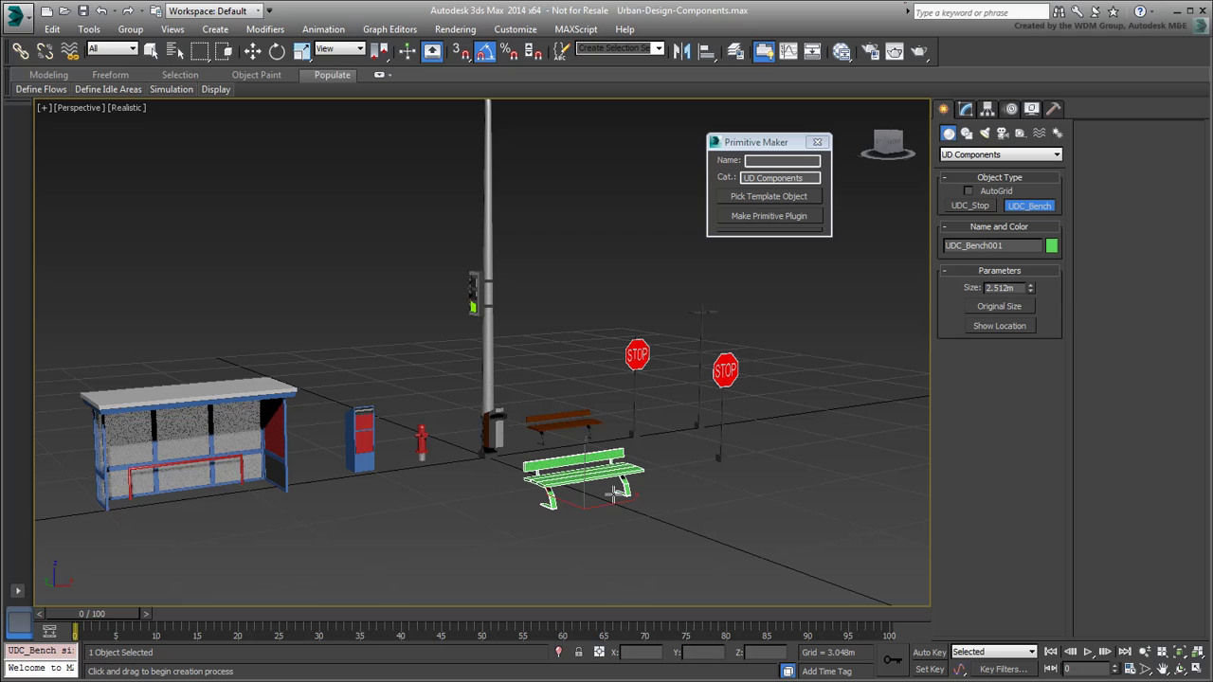
pyautogui.moveTo(599, 488); pyautogui.dragTo(712, 474, button='middle')
pyautogui.press('w')
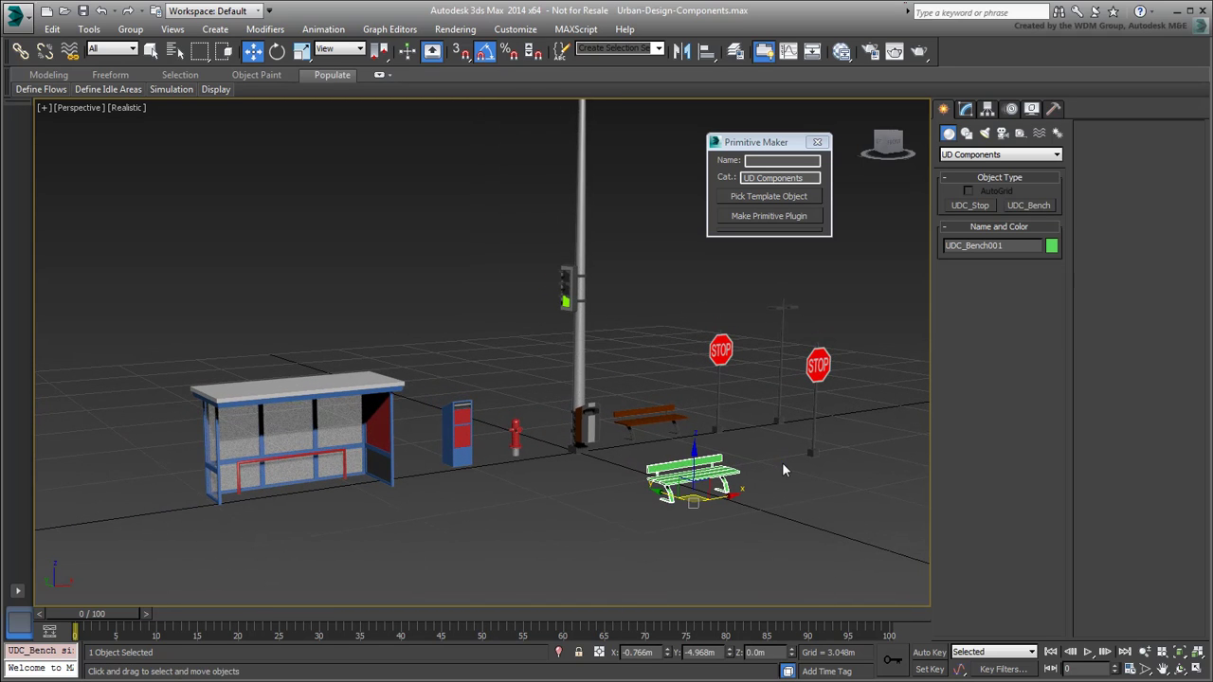
# Make a primitive plugin named UDC_Hydrant from the red fire hydrant, with UD_Comps as the output folder
pyautogui.click(782, 160)
pyautogui.write('UDC_Hydrant')
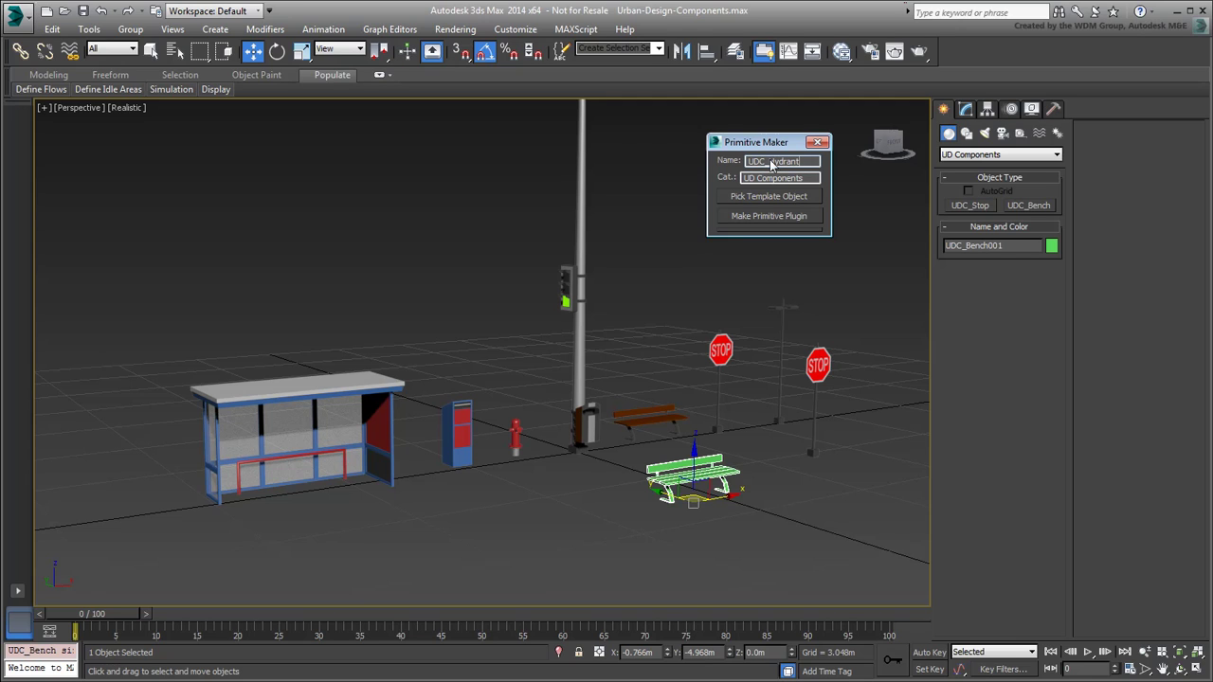
pyautogui.click(768, 196)
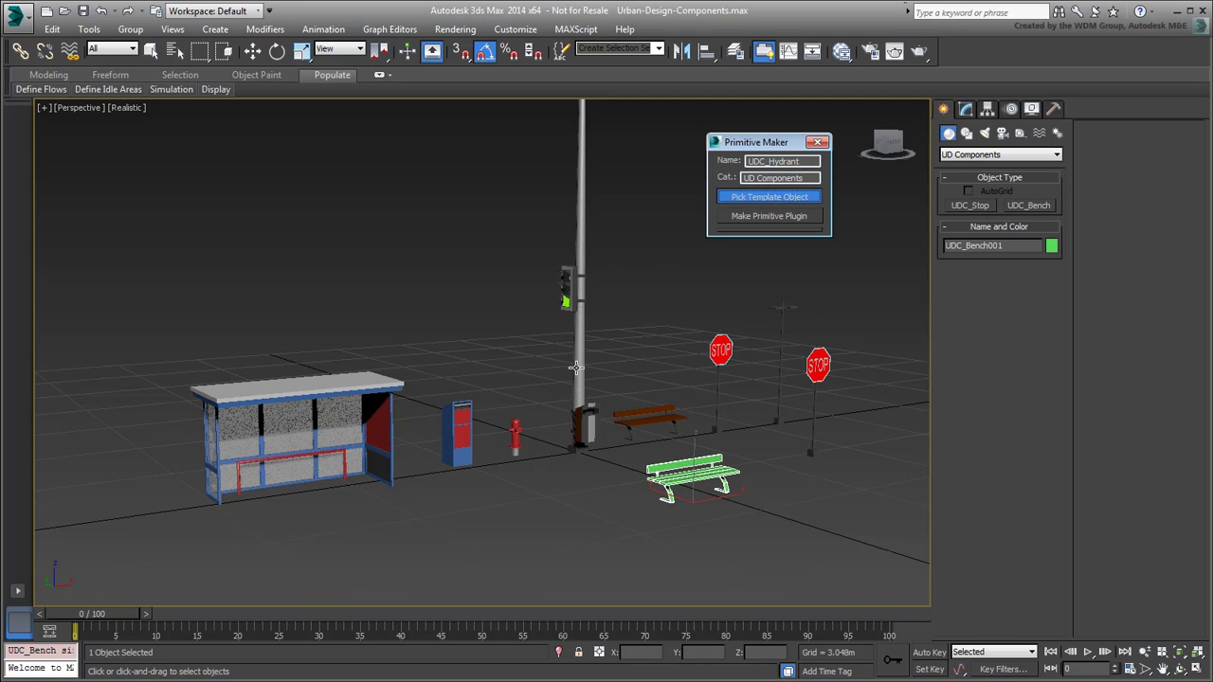
pyautogui.click(517, 433)
pyautogui.click(769, 216)
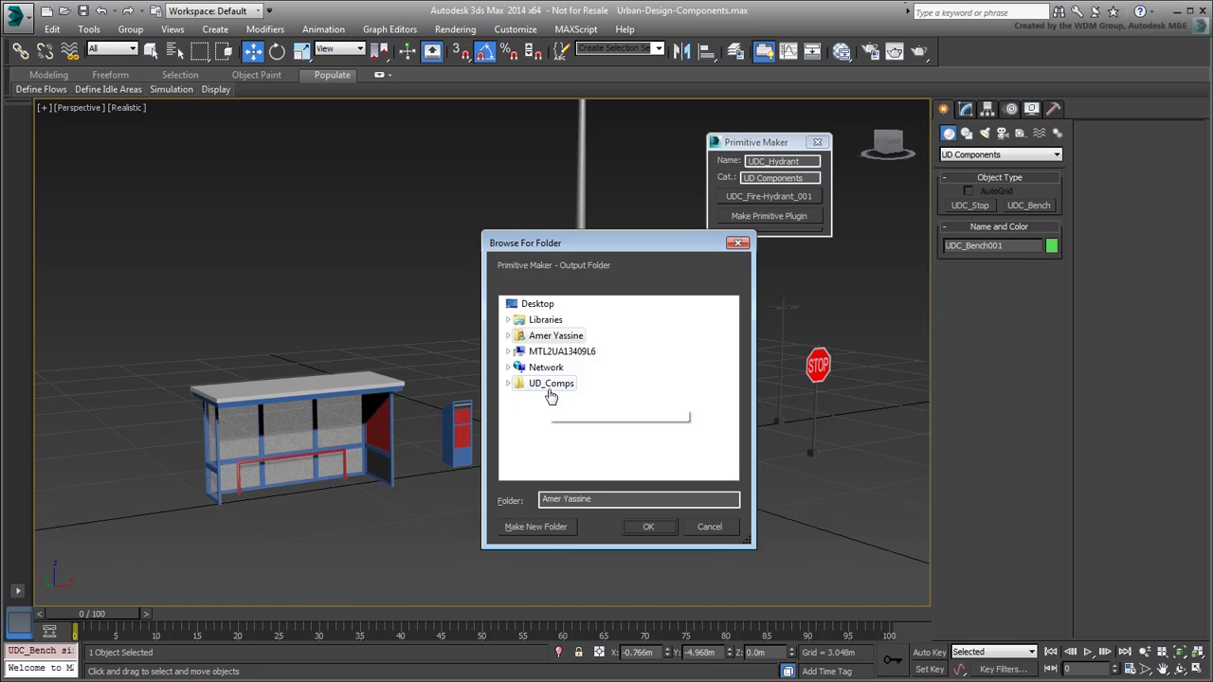
pyautogui.click(552, 386)
pyautogui.click(644, 530)
pyautogui.click(658, 405)
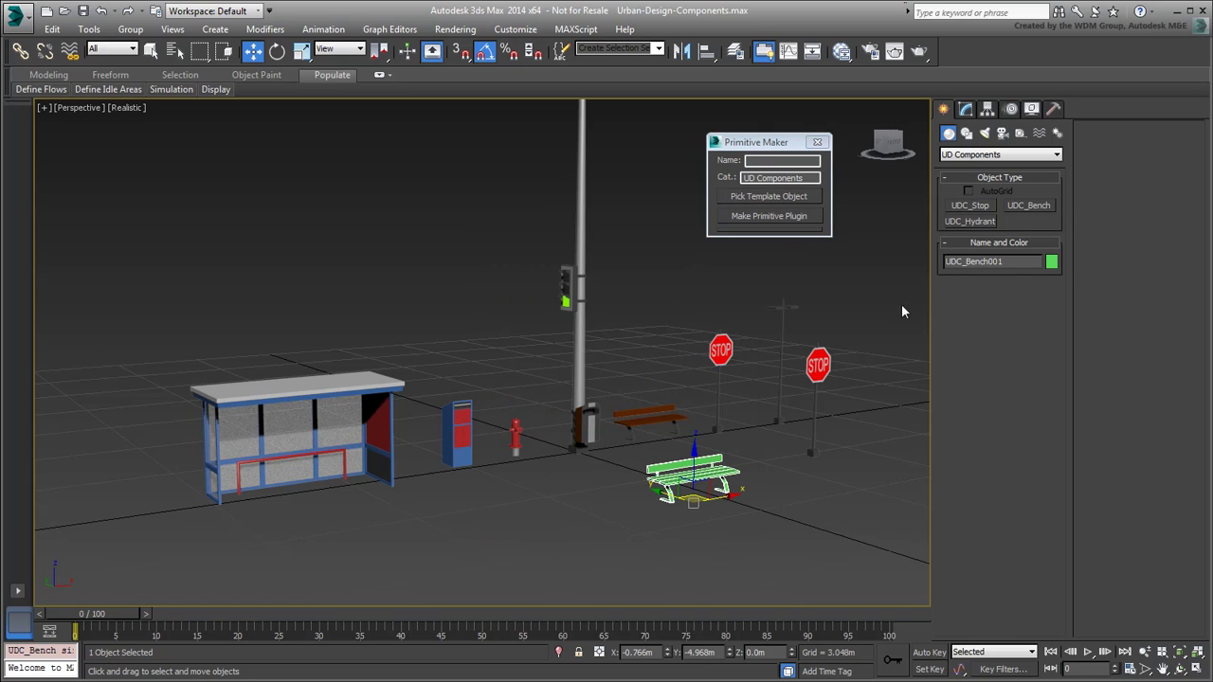
# Create a UDC_Hydrant primitive on the ground in front of the new stop sign and set it to its original size
pyautogui.click(969, 221)
pyautogui.moveTo(821, 511); pyautogui.dragTo(826, 515)
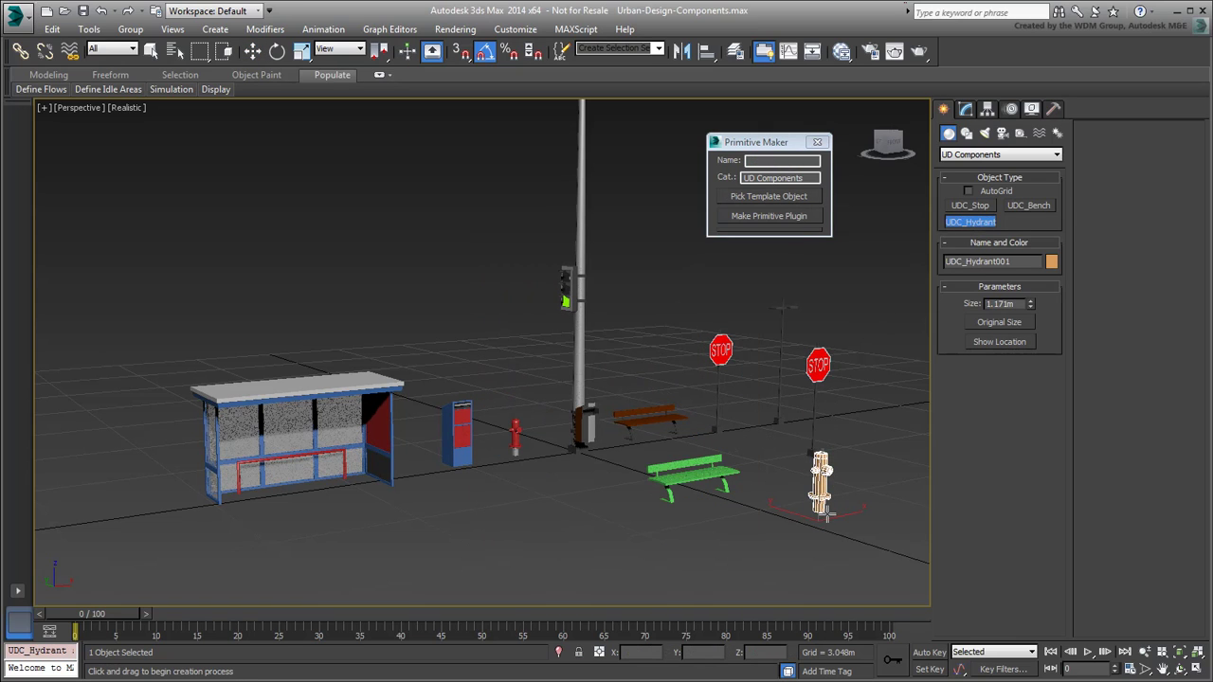
pyautogui.click(998, 322)
# Make a primitive plugin named UDC_Mailbox from the blue and red mailbox, with UD_Comps as the output folder
pyautogui.click(761, 161)
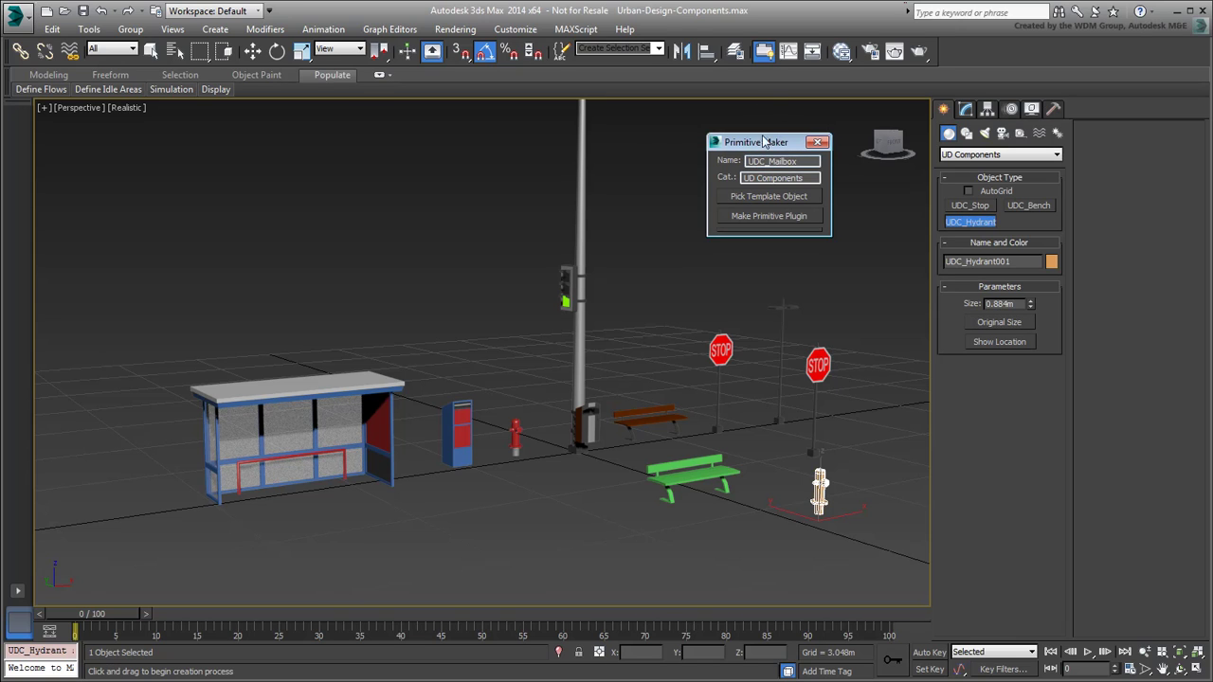
pyautogui.click(769, 196)
pyautogui.click(459, 432)
pyautogui.click(768, 217)
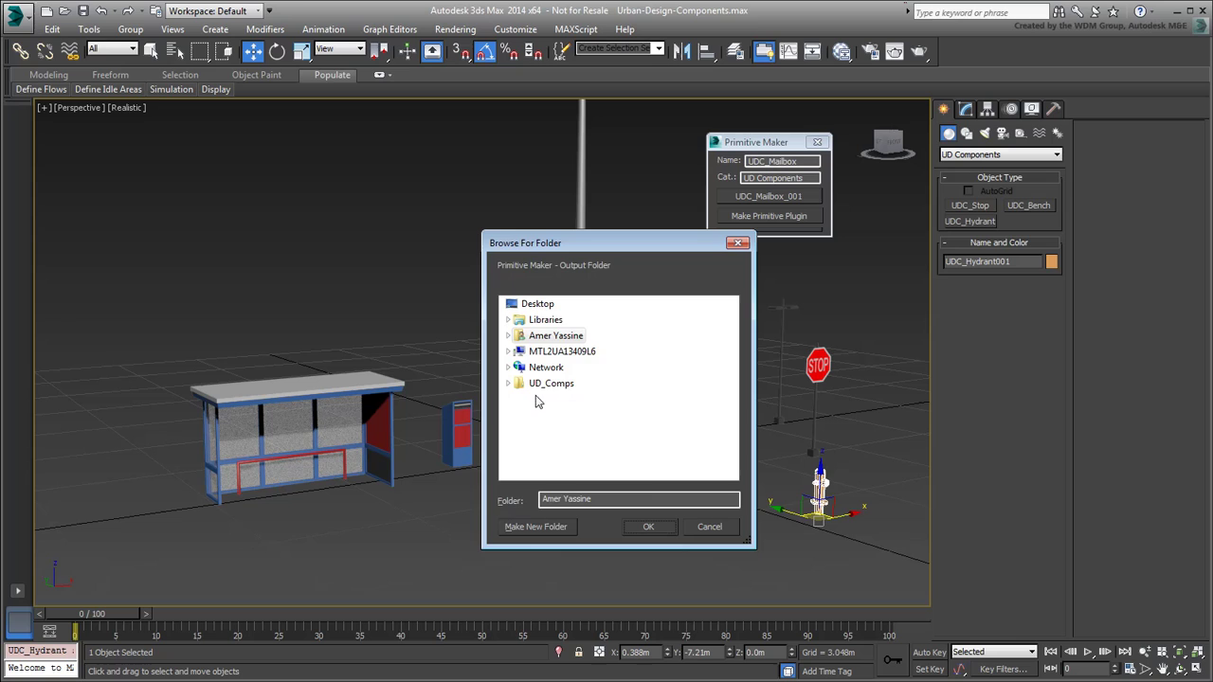
pyautogui.click(536, 383)
pyautogui.click(648, 527)
pyautogui.click(658, 406)
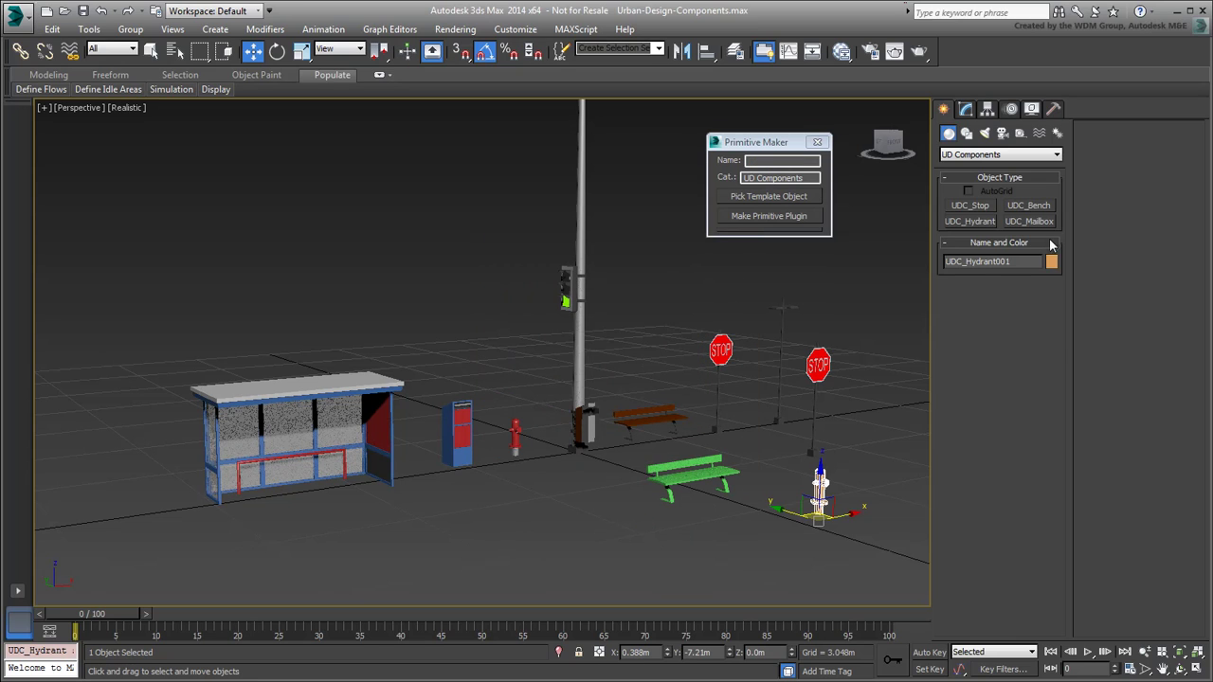
# Create a UDC_Mailbox primitive between the new bench and the new hydrant and set it to its original size
pyautogui.click(1029, 221)
pyautogui.moveTo(734, 533); pyautogui.dragTo(735, 502)
pyautogui.click(1020, 322)
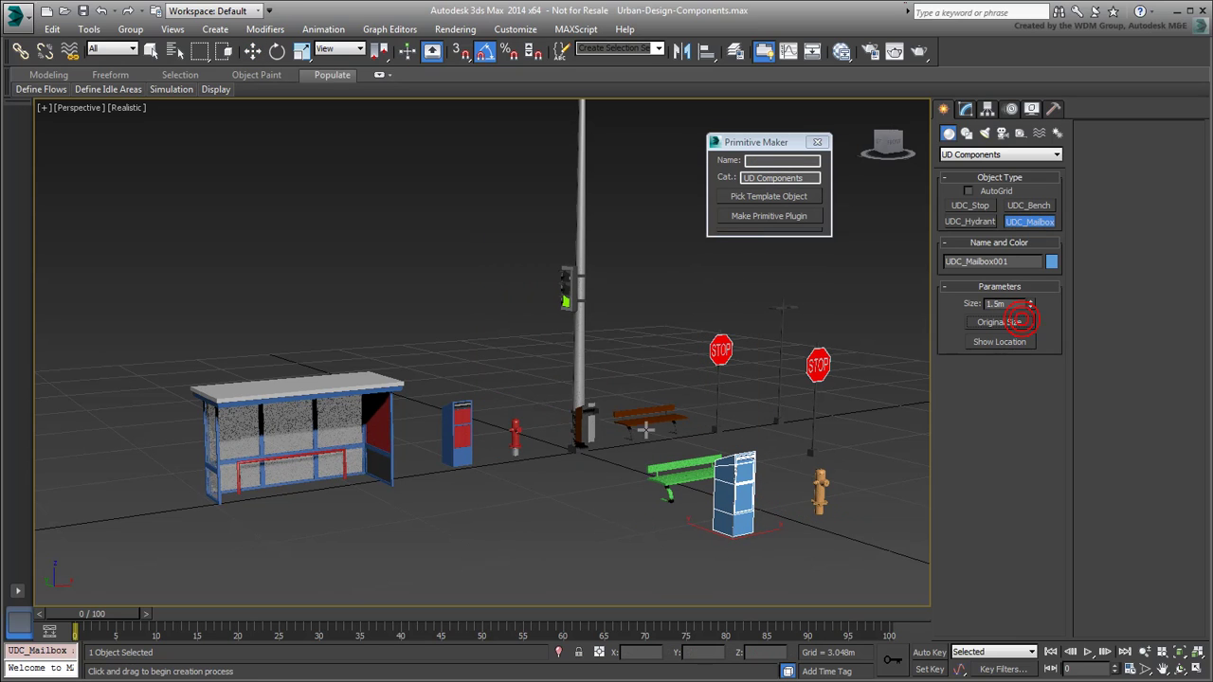
# Make a primitive plugin named UDC_Bus from the bus shelter, with UD_Comps as the output folder
pyautogui.click(777, 161)
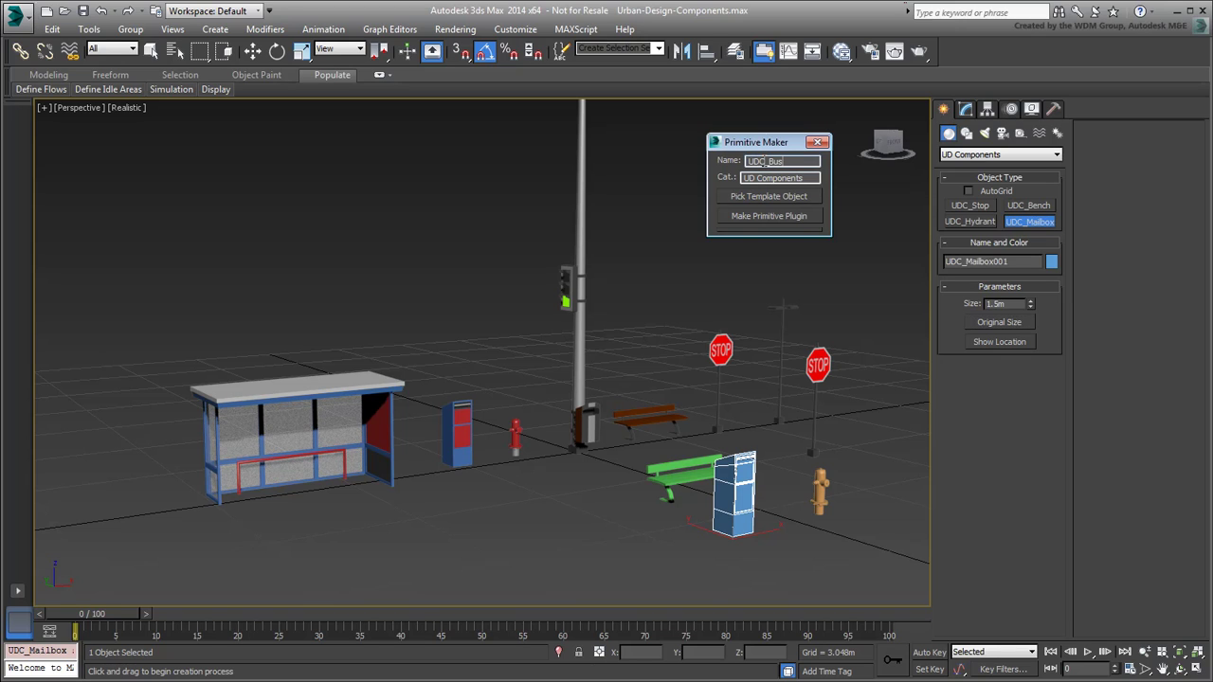
pyautogui.click(768, 196)
pyautogui.click(278, 431)
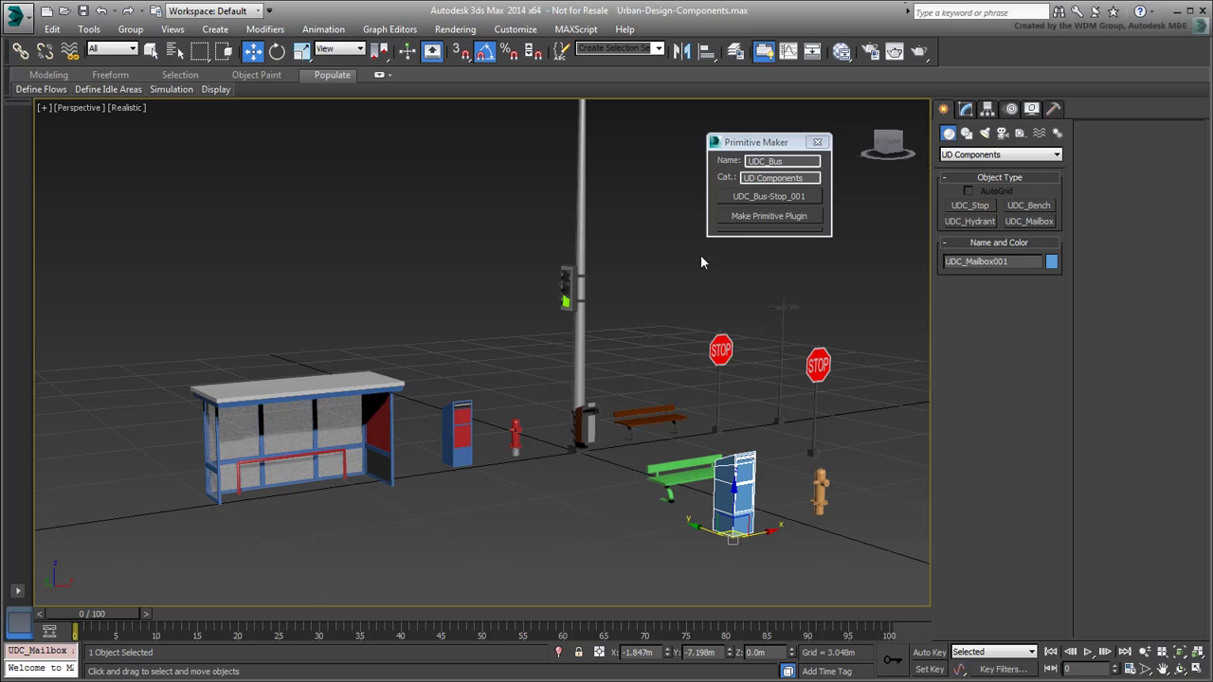
pyautogui.click(768, 216)
pyautogui.click(519, 391)
pyautogui.click(648, 528)
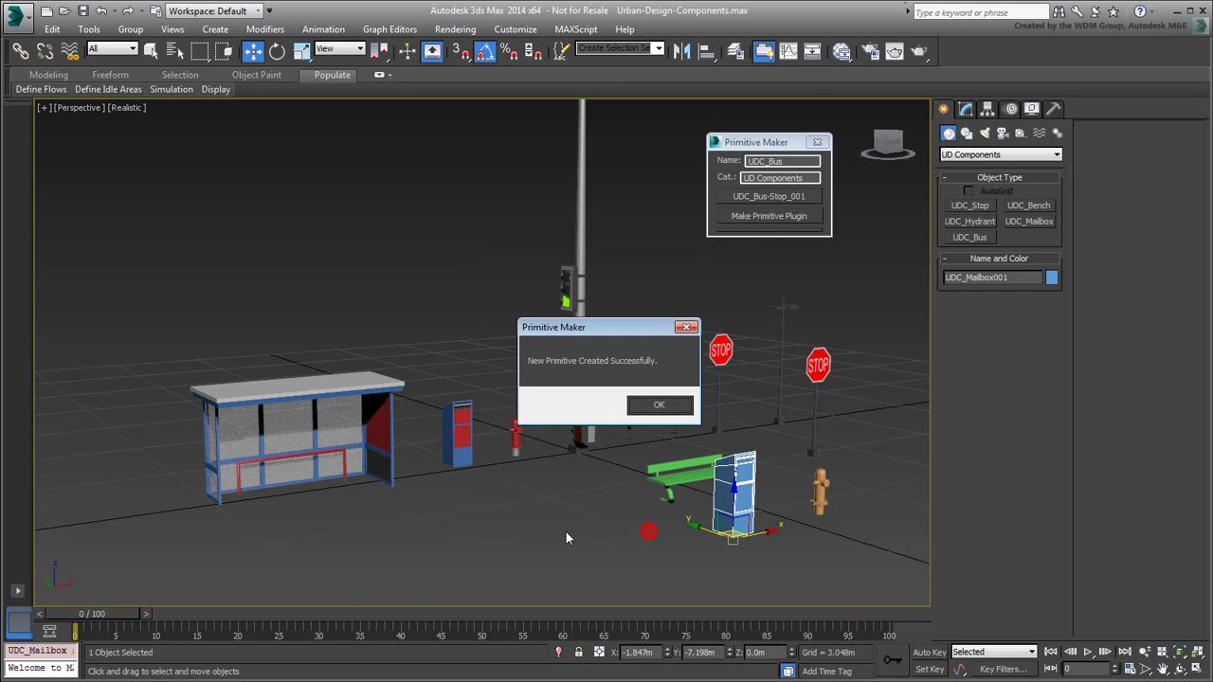
pyautogui.click(658, 408)
# Create a UDC_Bus primitive on the ground in front of the existing mailbox and set it to its original size
pyautogui.click(969, 237)
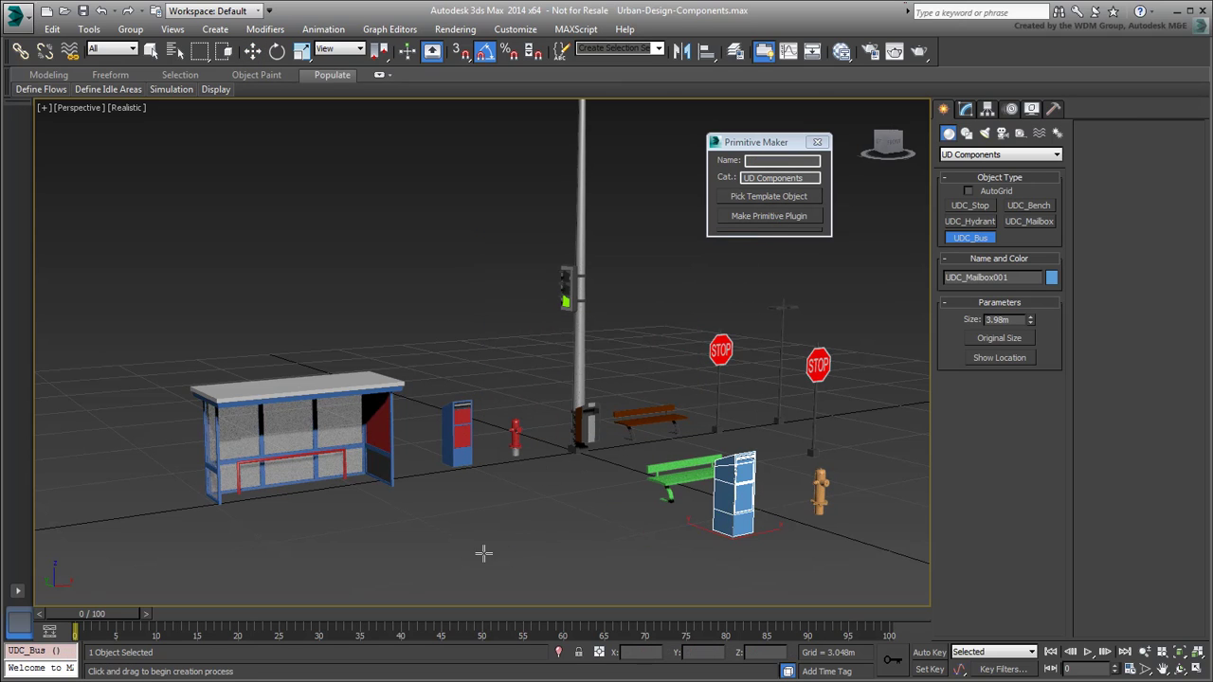
pyautogui.click(508, 528)
pyautogui.click(993, 339)
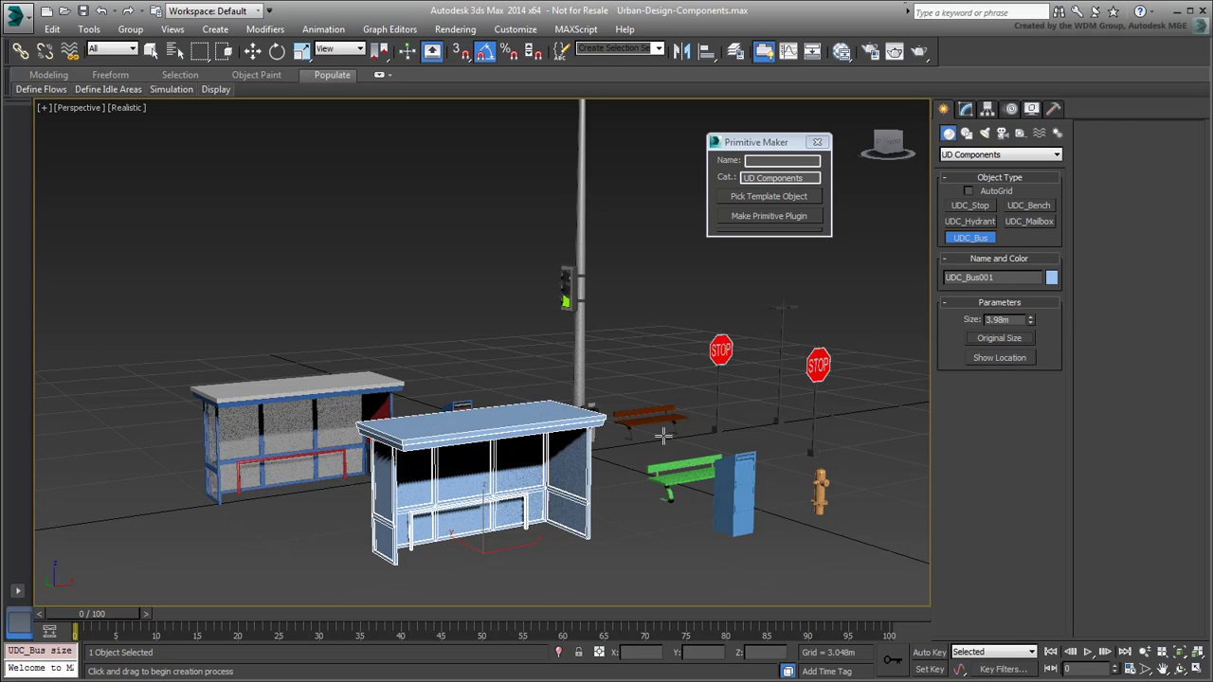
# Apply the urban design components' Multi/Sub-Object material from the Slate Material Editor to the new bus shelter
pyautogui.keyDown('alt'); pyautogui.moveTo(650, 423); pyautogui.dragTo(656, 432, button='middle'); pyautogui.keyUp('alt')
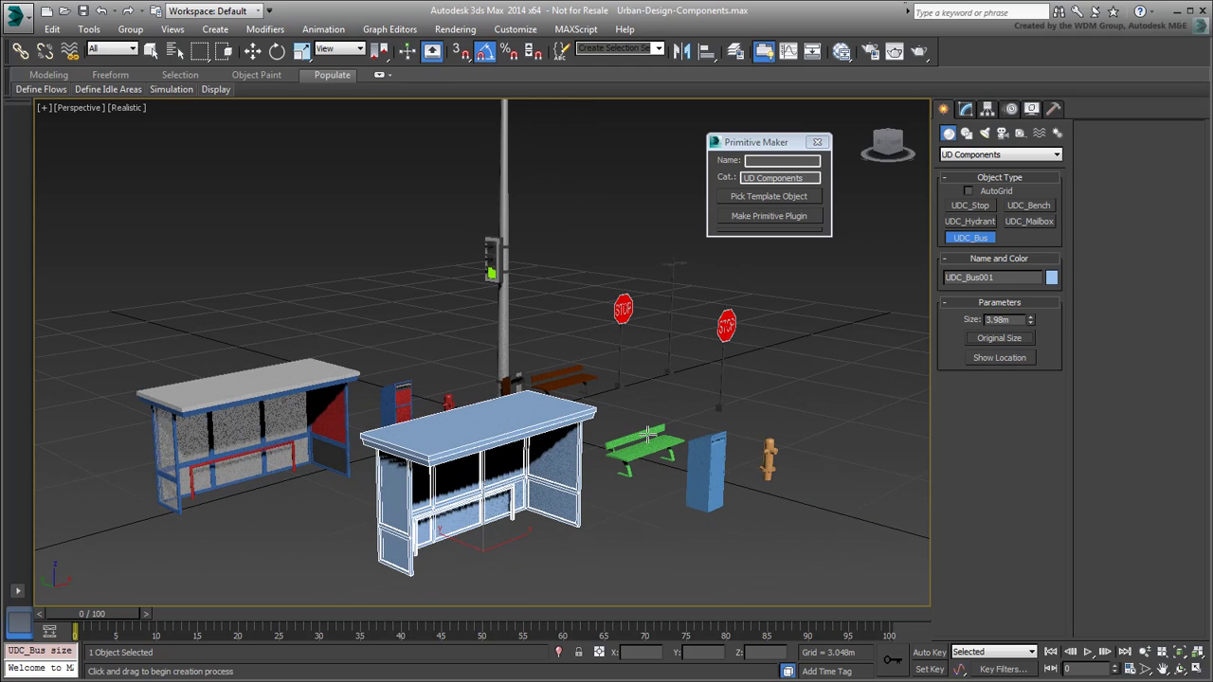
pyautogui.click(841, 51)
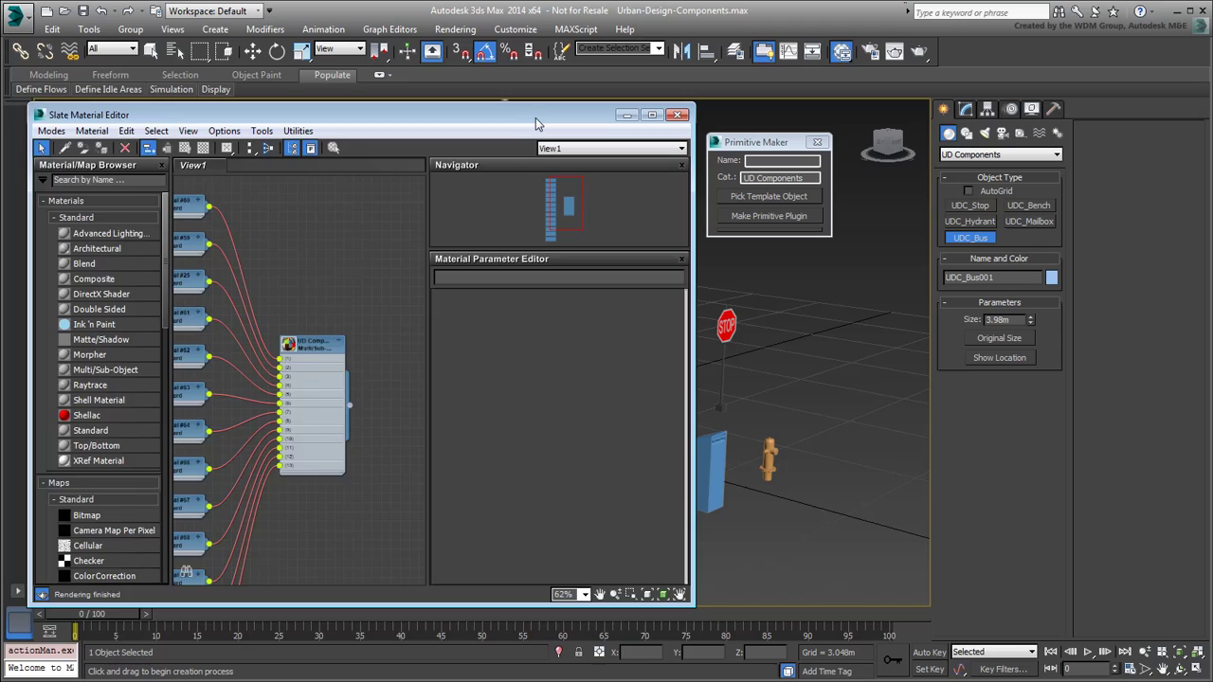
pyautogui.moveTo(540, 116); pyautogui.dragTo(334, 158)
pyautogui.moveTo(142, 445); pyautogui.dragTo(527, 434)
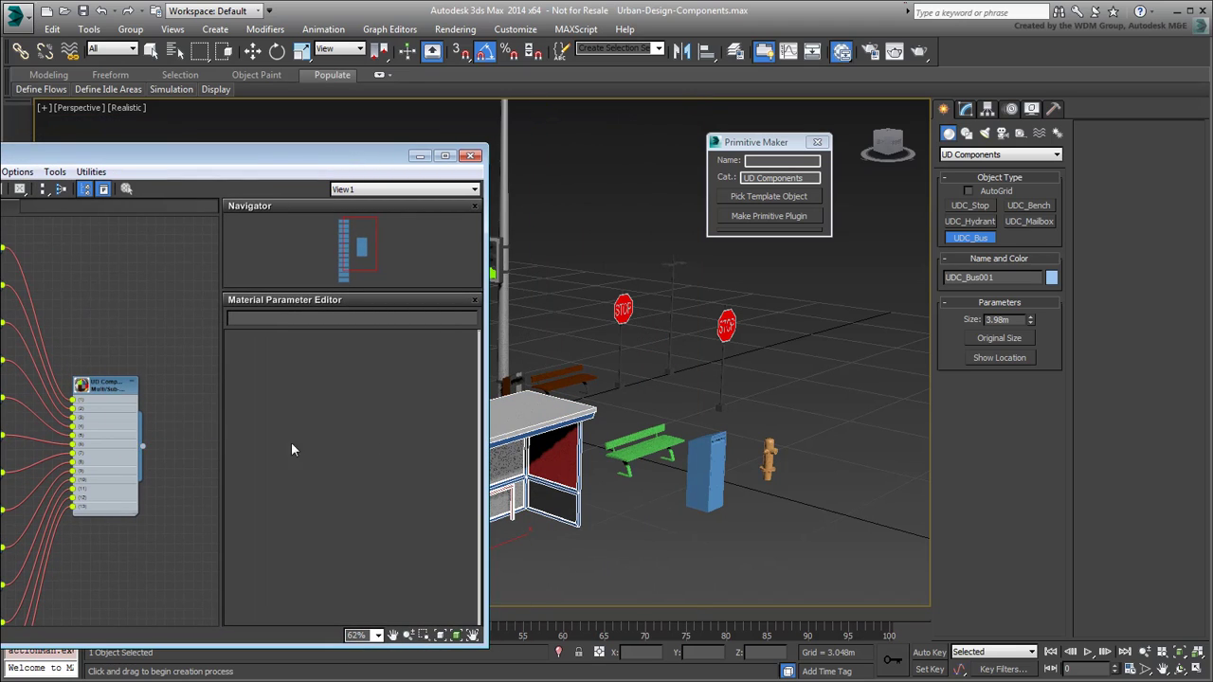
# Apply the UD components Multi/Sub-Object material to the newly created bench, mailbox and hydrant, and finish object creation
pyautogui.moveTo(143, 443); pyautogui.dragTo(720, 459)
pyautogui.moveTo(144, 449); pyautogui.dragTo(769, 465)
pyautogui.click(470, 155)
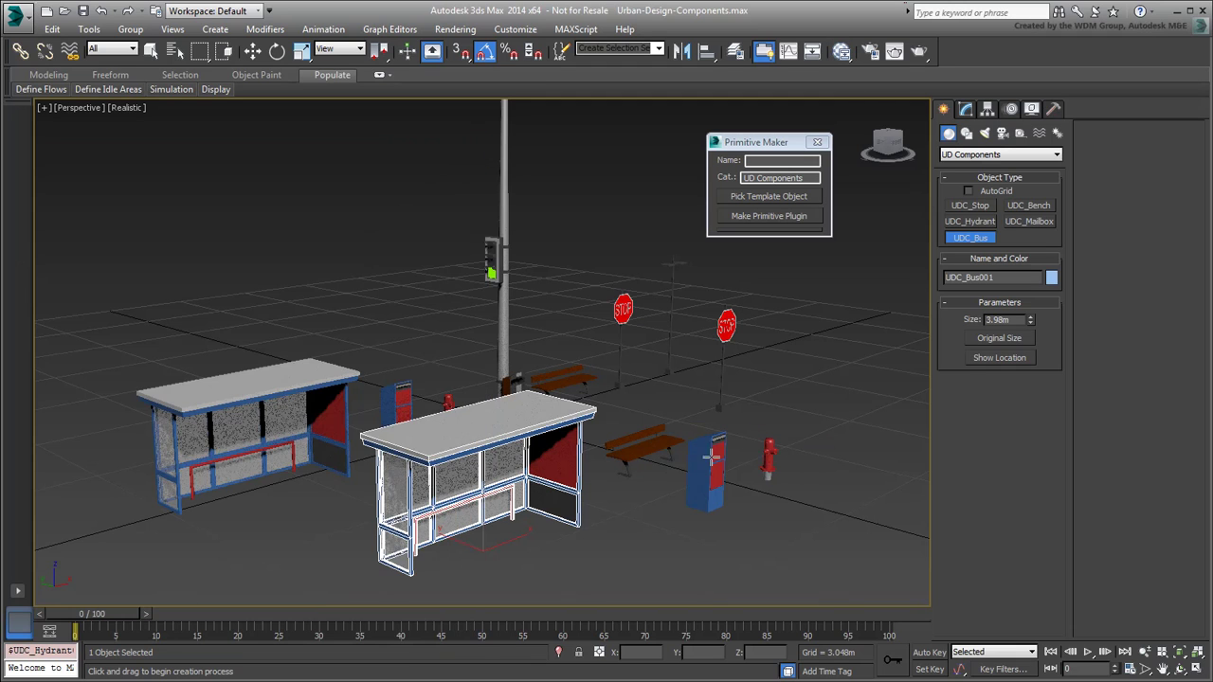
pyautogui.keyDown('alt'); pyautogui.moveTo(568, 410); pyautogui.dragTo(633, 411, button='middle'); pyautogui.keyUp('alt')
pyautogui.rightClick(801, 382)
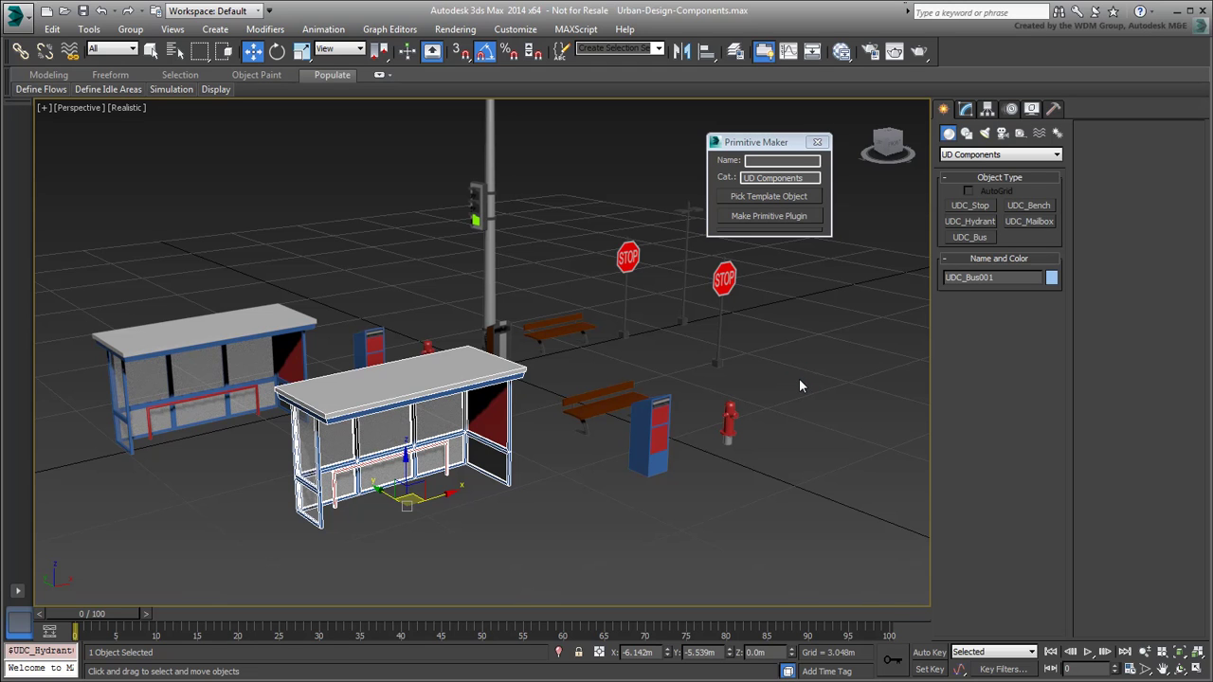
# Check how the street light is assembled by selecting its pole parts and its traffic signal separately, and clear the selection
pyautogui.keyDown('alt'); pyautogui.moveTo(526, 366); pyautogui.dragTo(513, 363, button='middle'); pyautogui.keyUp('alt')
pyautogui.moveTo(385, 247); pyautogui.dragTo(485, 341, button='middle')
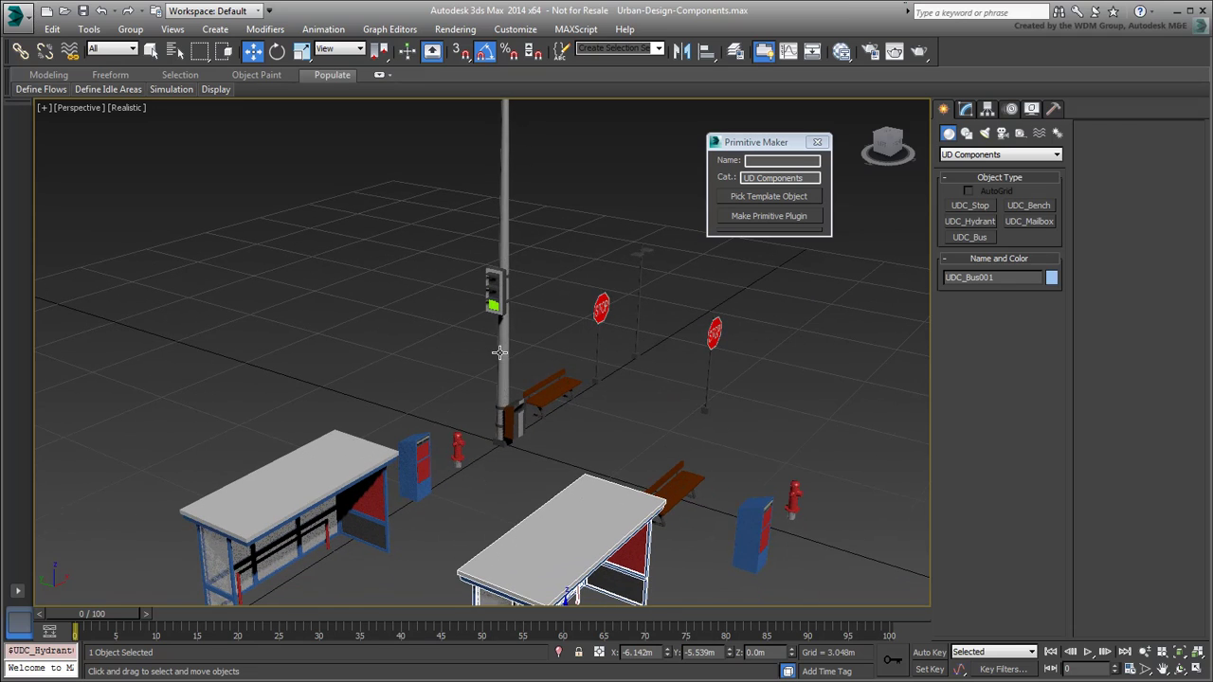
pyautogui.click(499, 352)
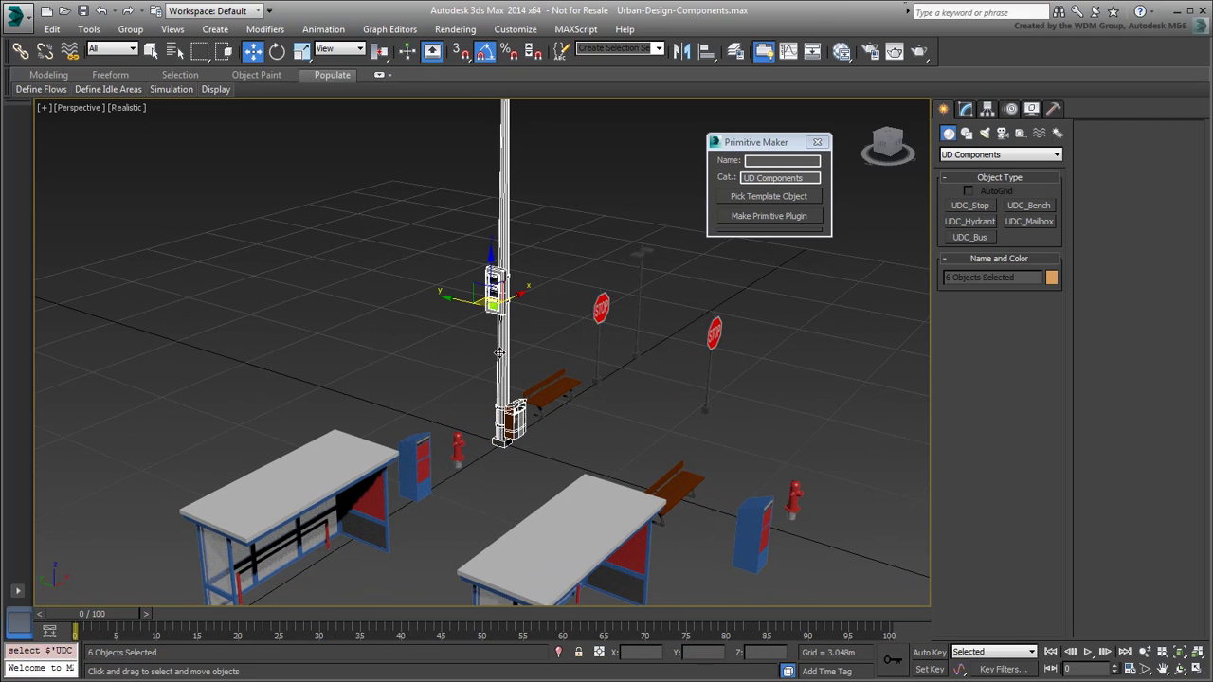
pyautogui.click(535, 336)
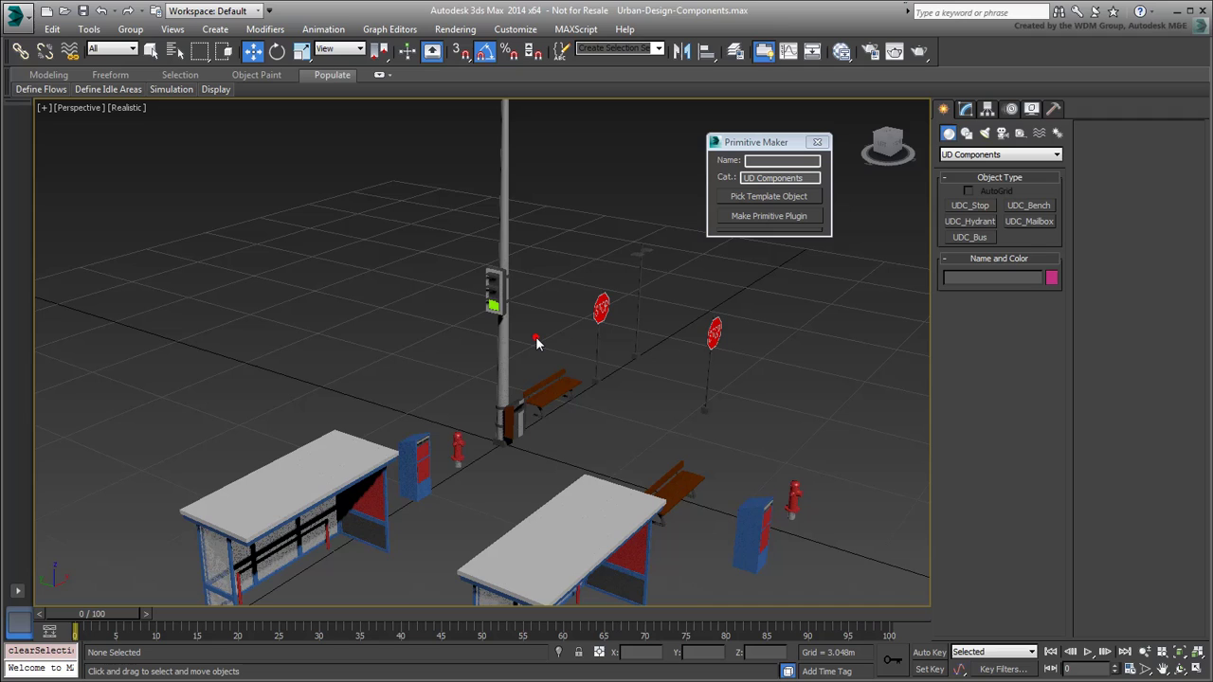
pyautogui.click(500, 316)
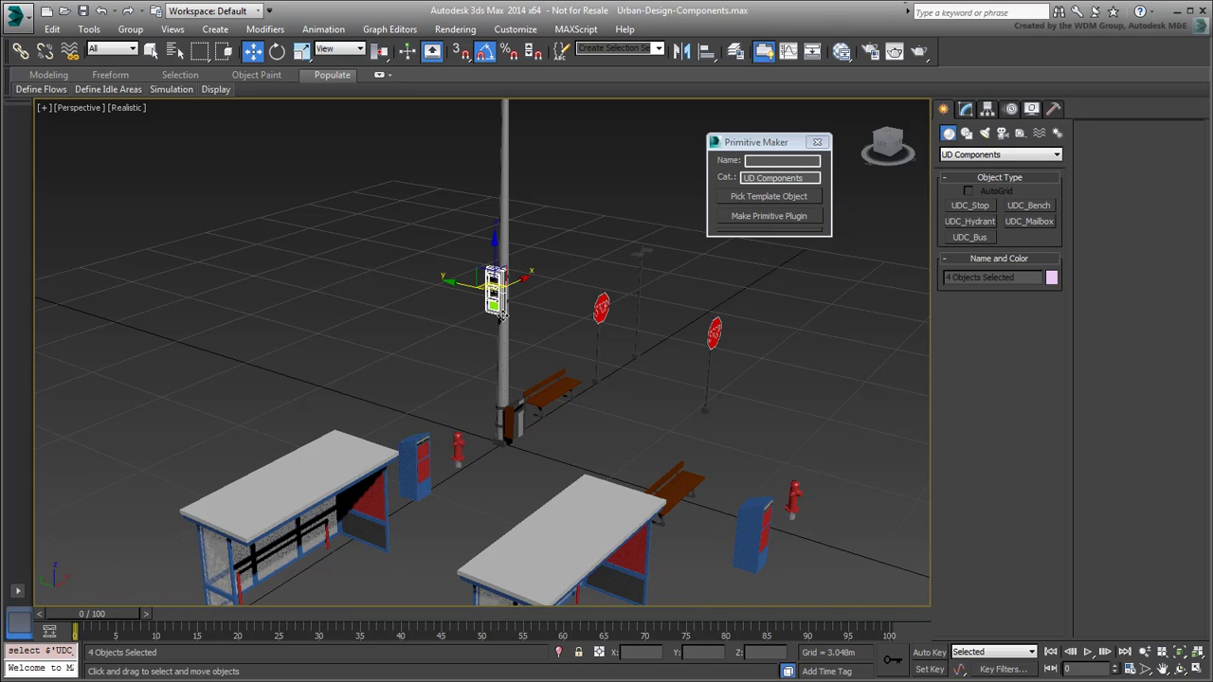
pyautogui.click(538, 342)
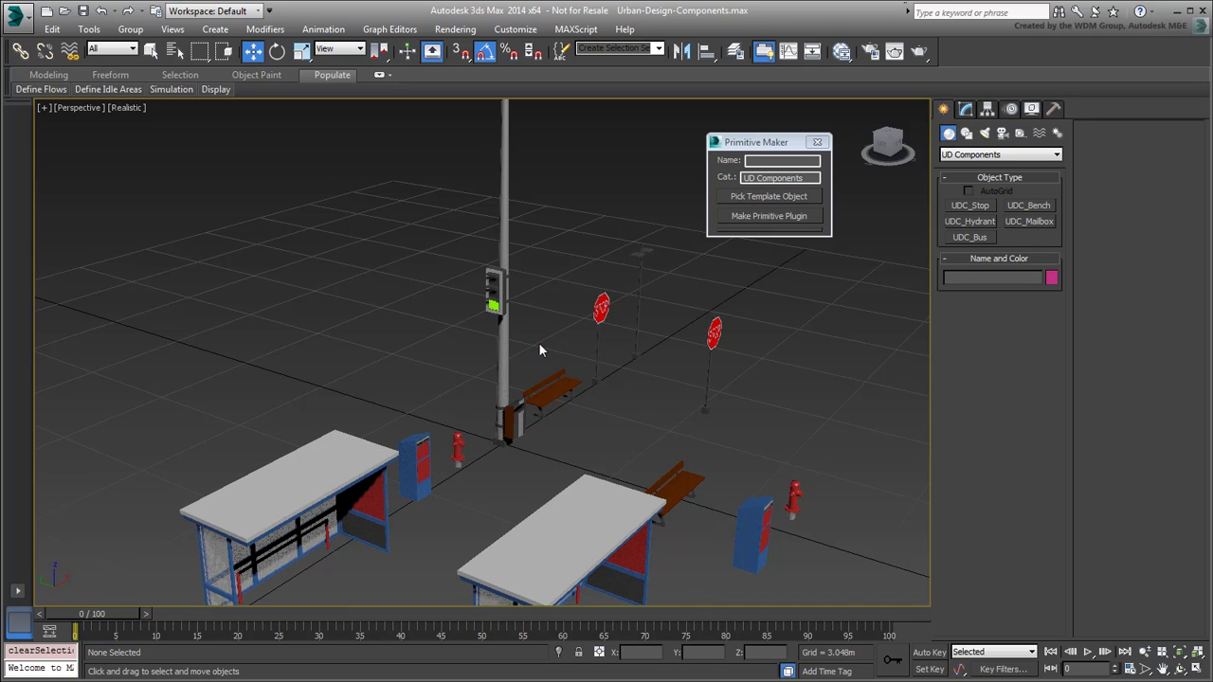
# Create three UDC_Stop primitives of different sizes on the empty ground beyond the existing stop signs
pyautogui.keyDown('alt'); pyautogui.moveTo(662, 429); pyautogui.dragTo(625, 400, button='middle'); pyautogui.keyUp('alt')
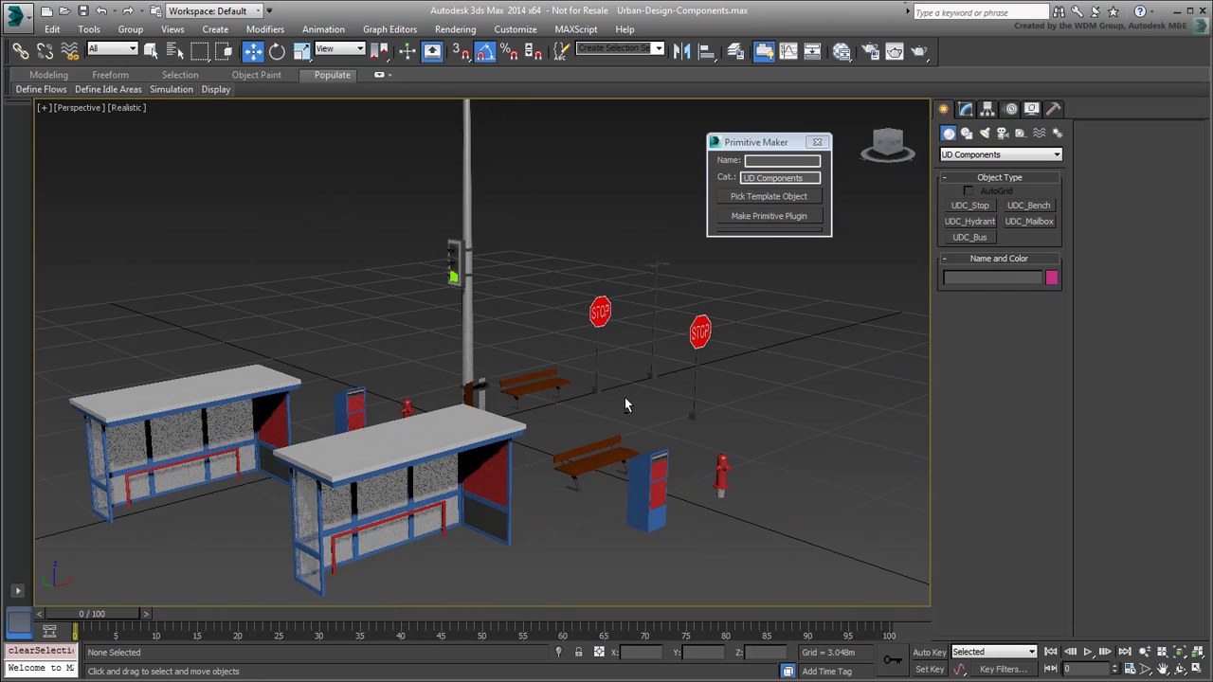
pyautogui.moveTo(822, 416); pyautogui.dragTo(534, 420, button='middle')
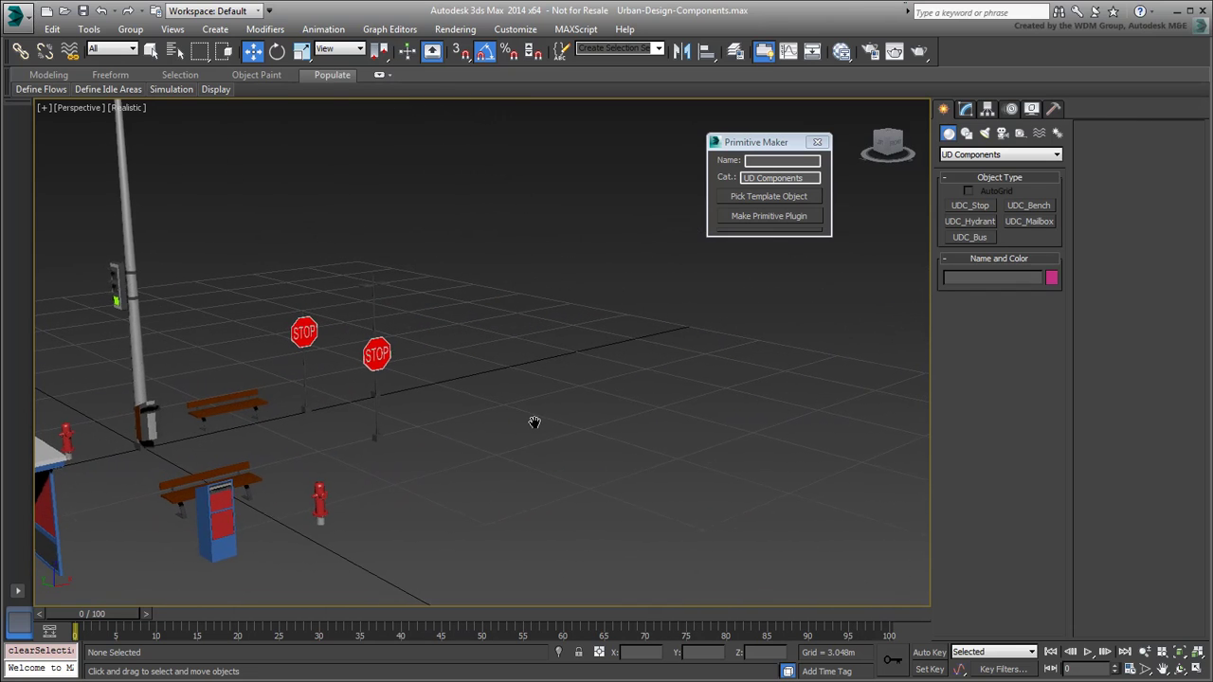
pyautogui.click(969, 206)
pyautogui.click(598, 455)
pyautogui.click(681, 421)
pyautogui.click(764, 404)
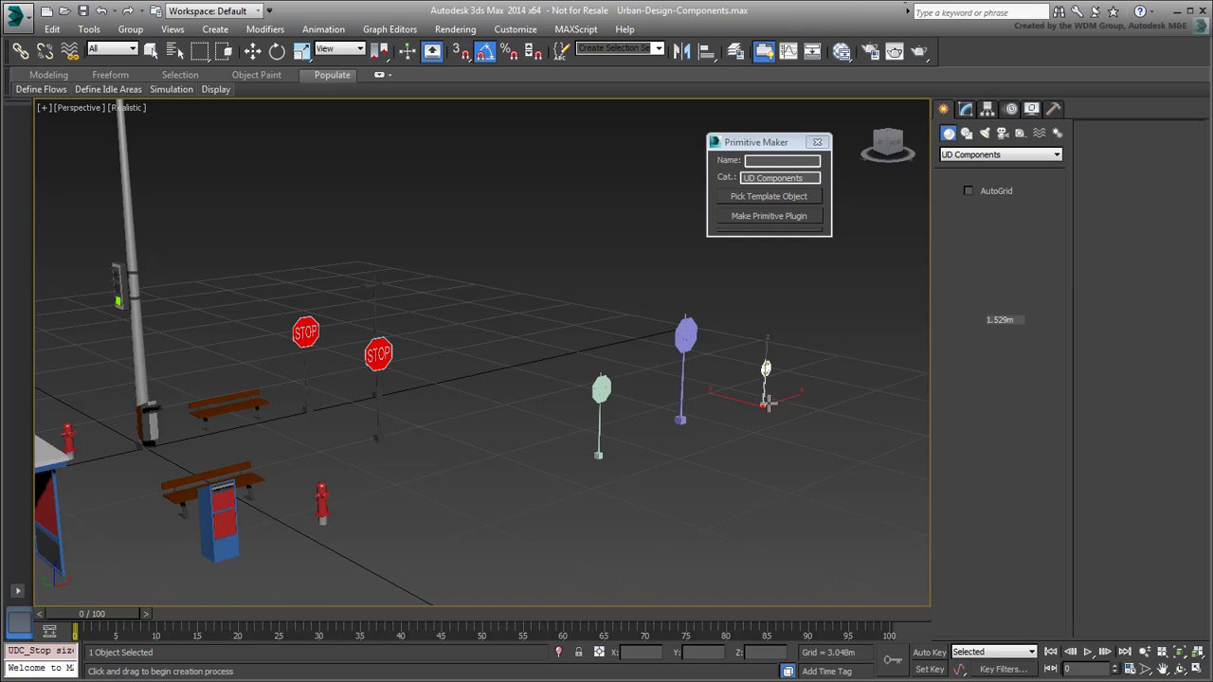
# Create two UDC_Bench and two UDC_Hydrant primitives on the ground around the three new stop signs
pyautogui.click(1028, 205)
pyautogui.click(672, 485)
pyautogui.click(794, 439)
pyautogui.click(970, 221)
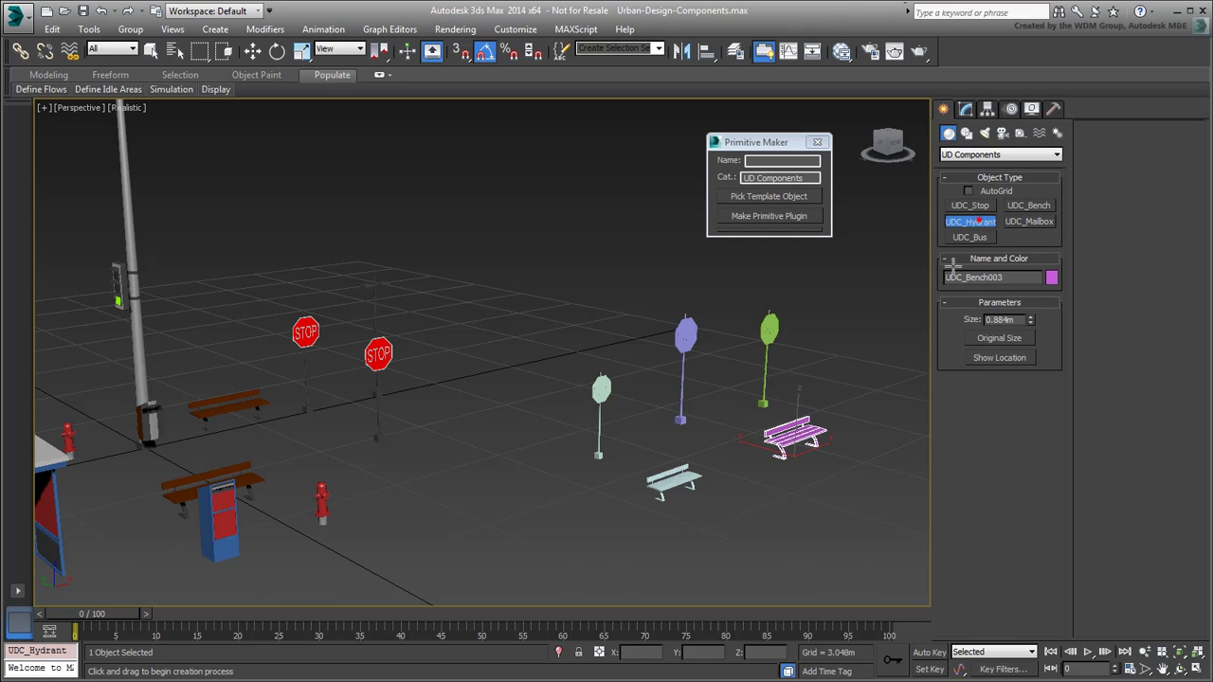
pyautogui.click(789, 497)
pyautogui.click(874, 419)
# Create two UDC_Mailbox primitives in front of the new stop signs and a UDC_Bus shelter about 4.7 m in size behind them
pyautogui.click(1029, 221)
pyautogui.click(554, 516)
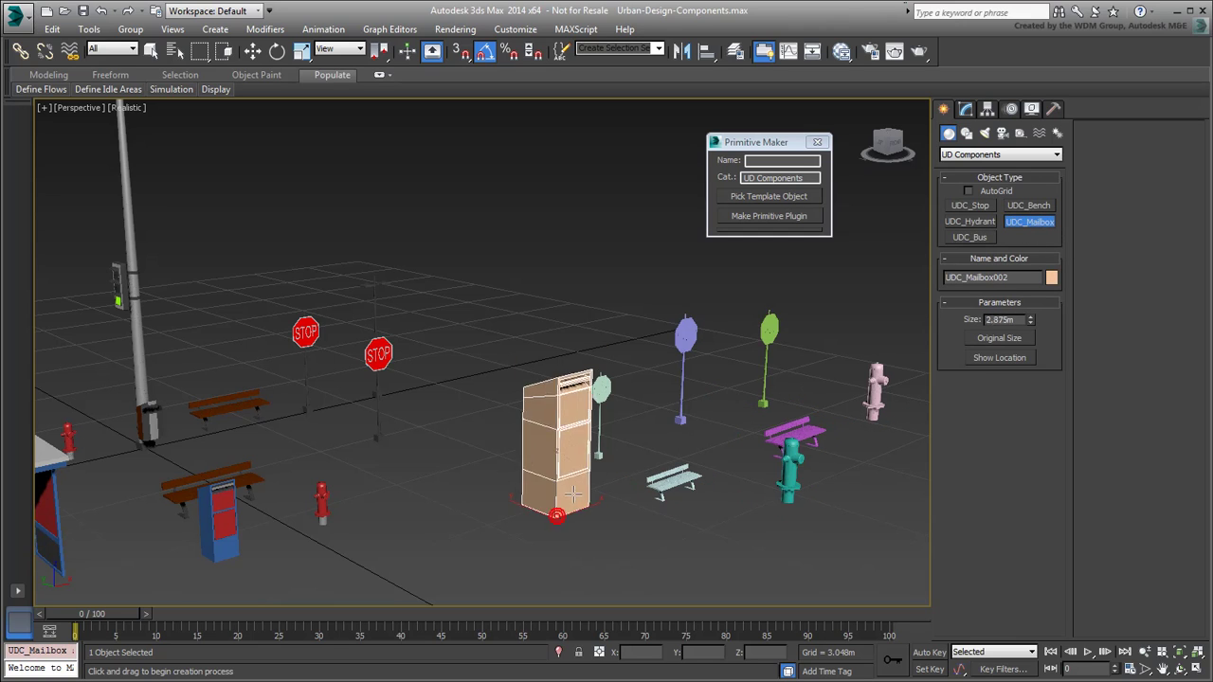
pyautogui.click(642, 533)
pyautogui.click(969, 237)
pyautogui.click(591, 338)
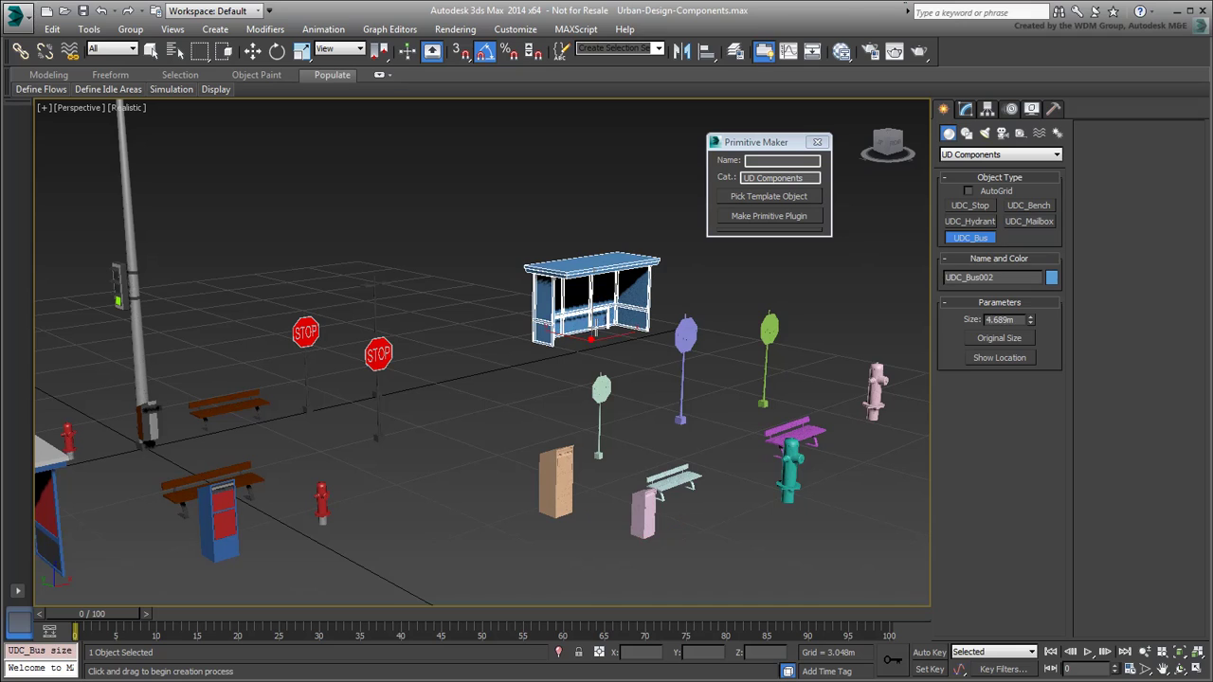
# Assign the UD components Multi/Sub-Object material to all ten newly created primitives at once from the Slate Material Editor
pyautogui.press('w')
pyautogui.moveTo(497, 185); pyautogui.dragTo(897, 567)
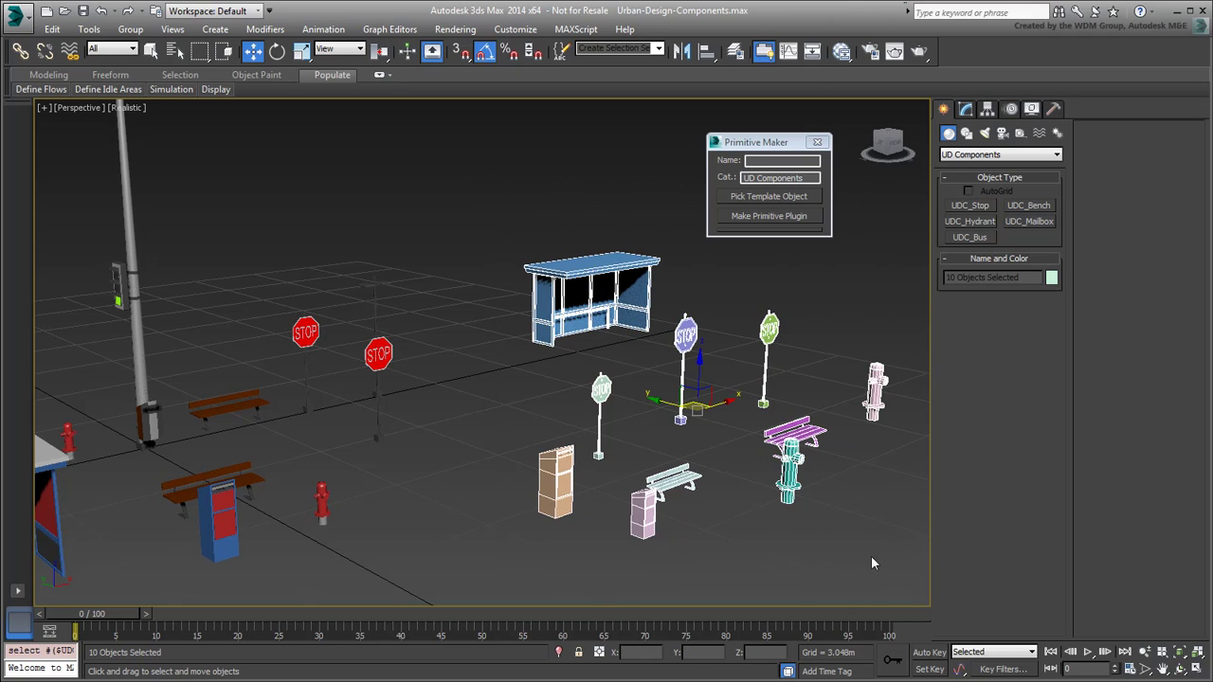
pyautogui.click(841, 51)
pyautogui.moveTo(208, 145); pyautogui.dragTo(388, 148)
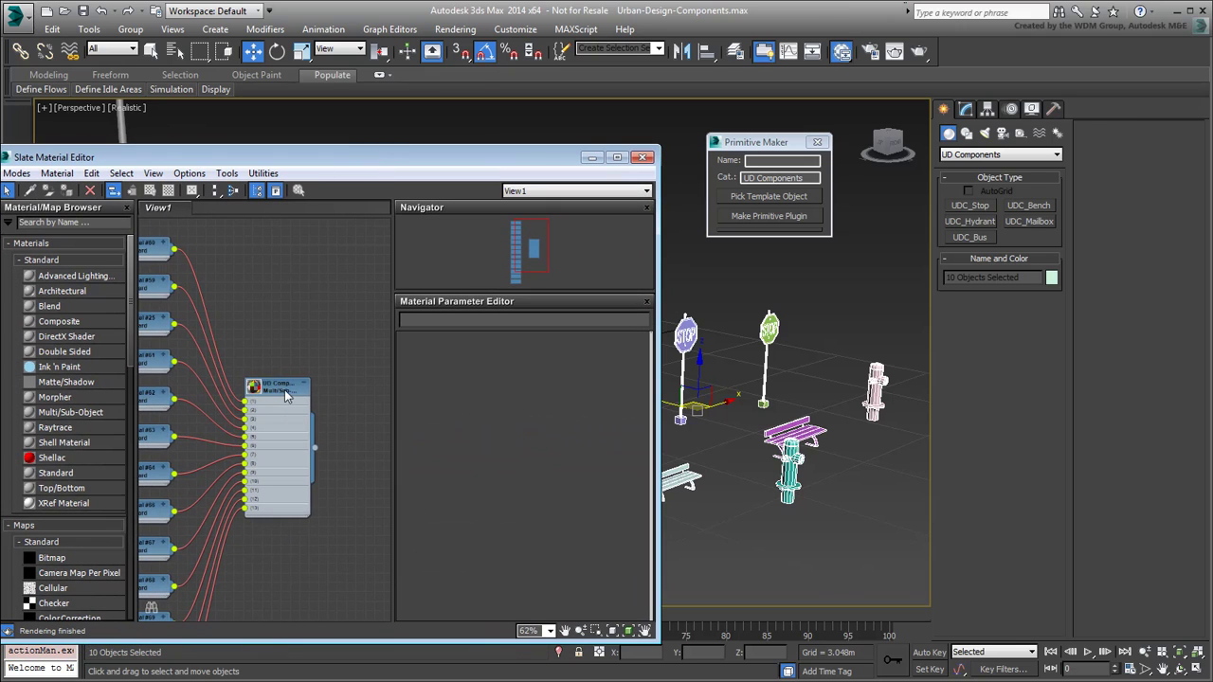
pyautogui.click(66, 192)
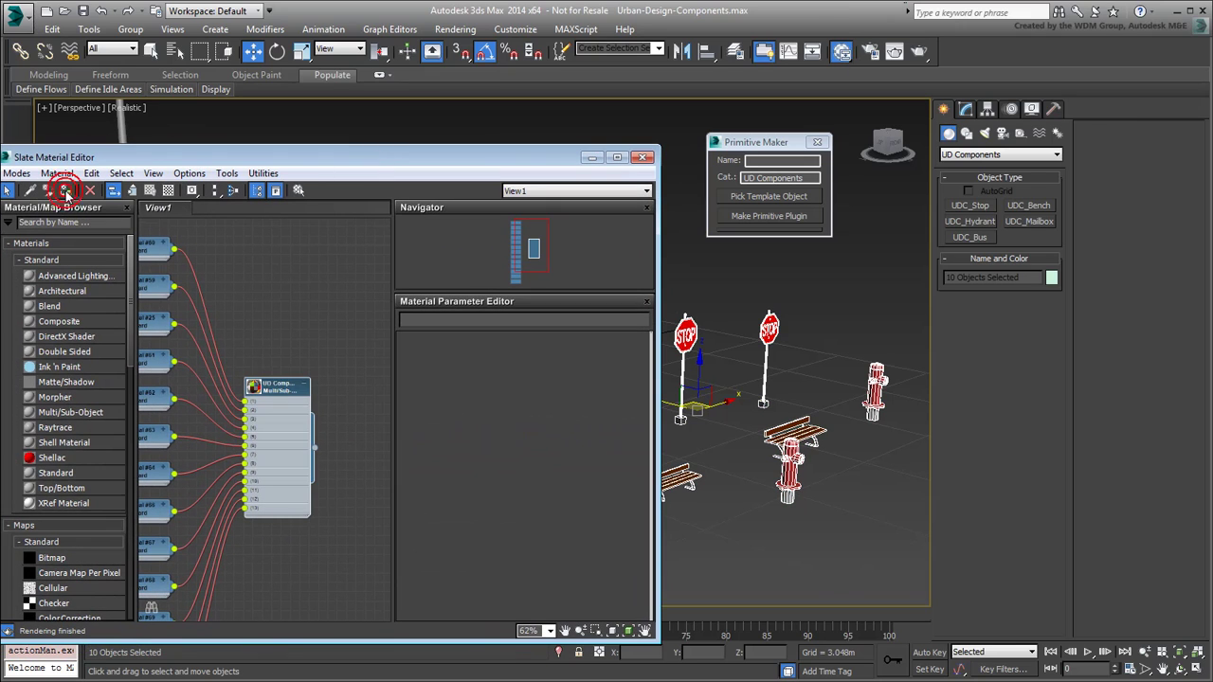
pyautogui.click(641, 158)
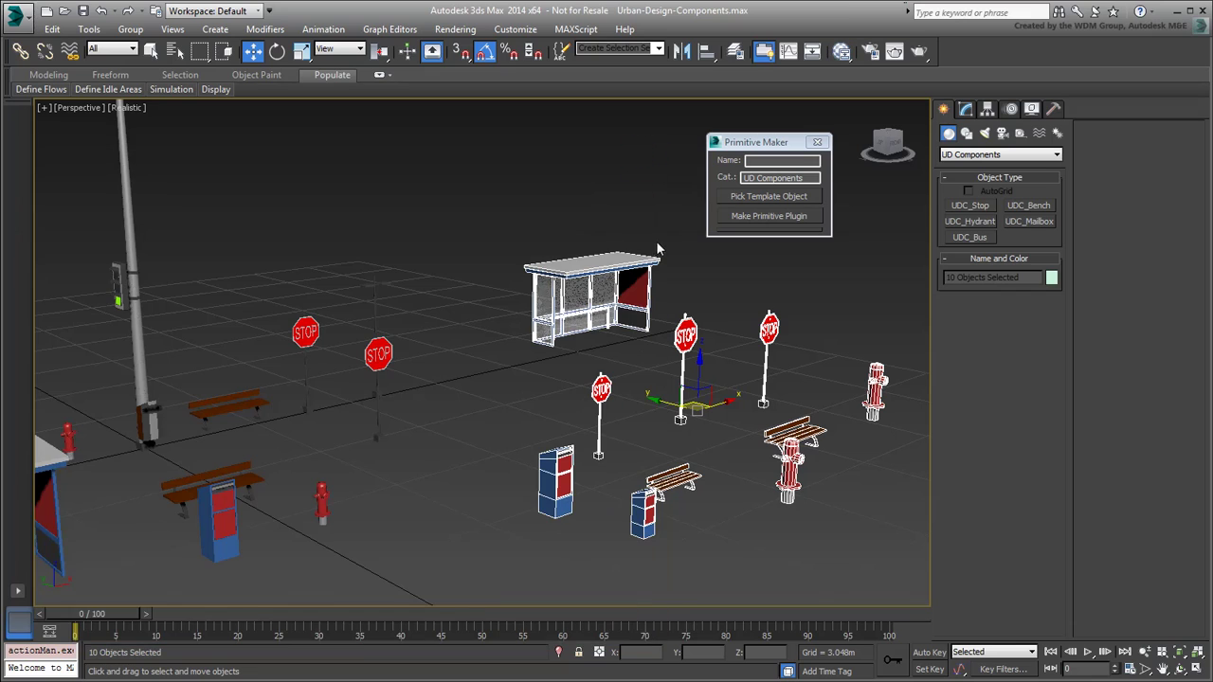
pyautogui.click(709, 289)
# Close the Primitive Maker and reset the scene without saving the changes
pyautogui.moveTo(708, 289); pyautogui.dragTo(535, 327, button='middle')
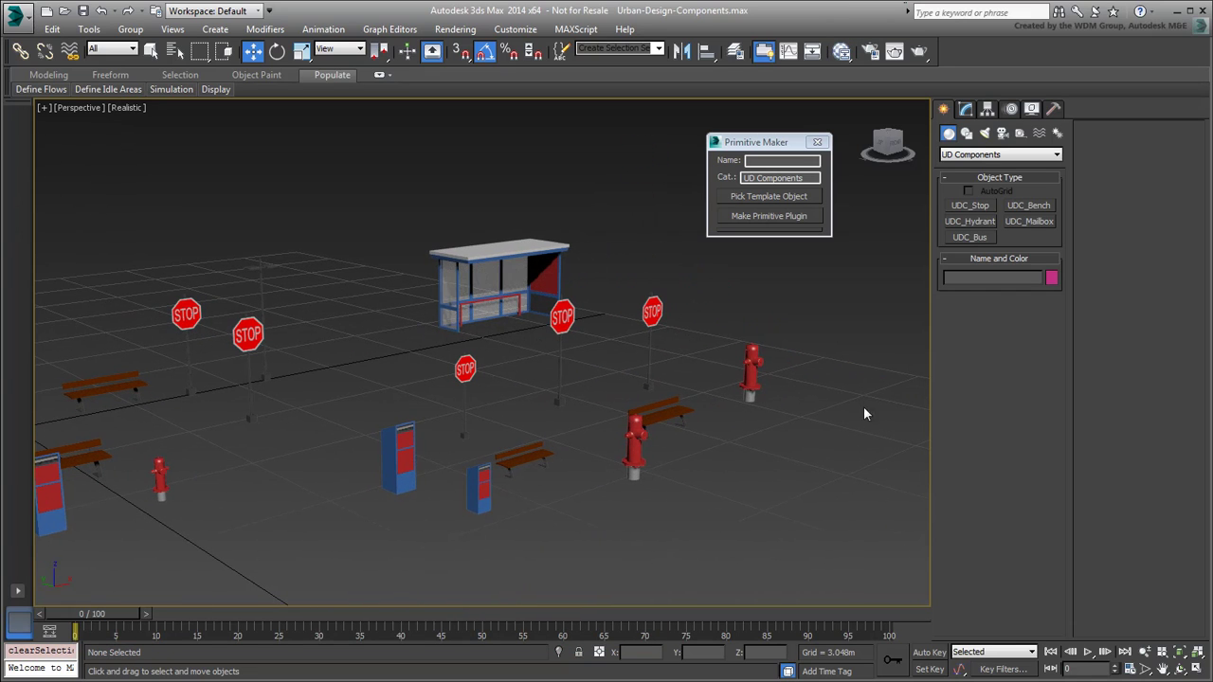
pyautogui.click(816, 142)
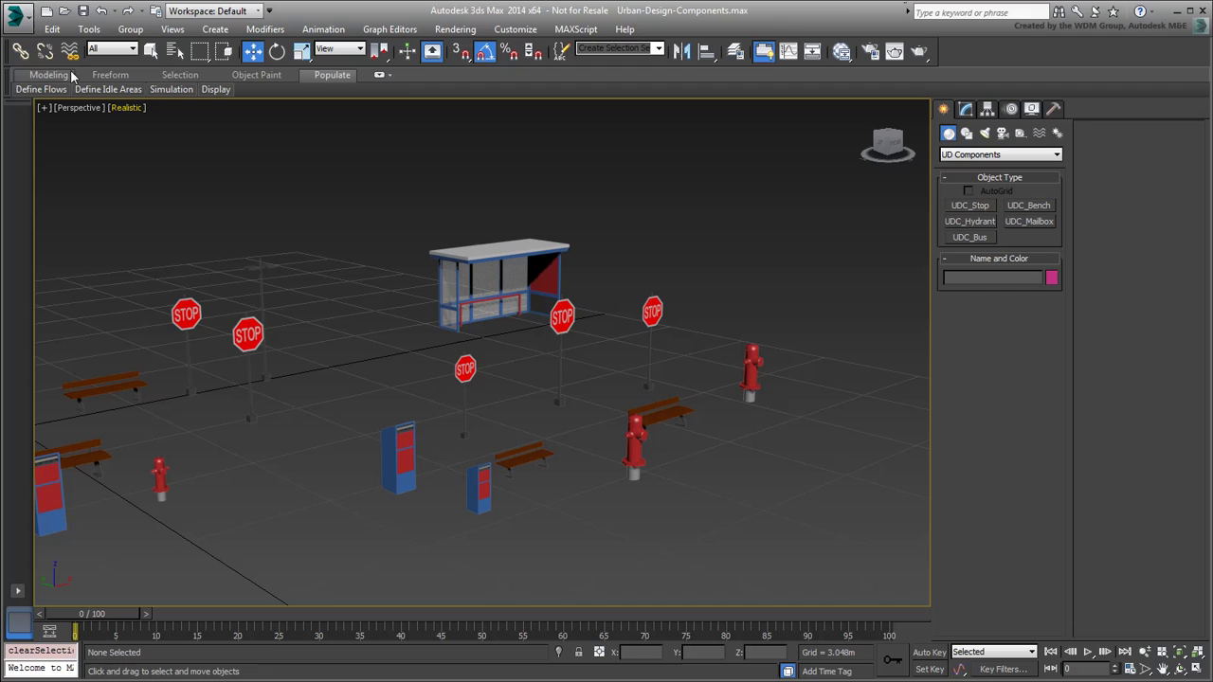
pyautogui.click(21, 19)
pyautogui.click(51, 87)
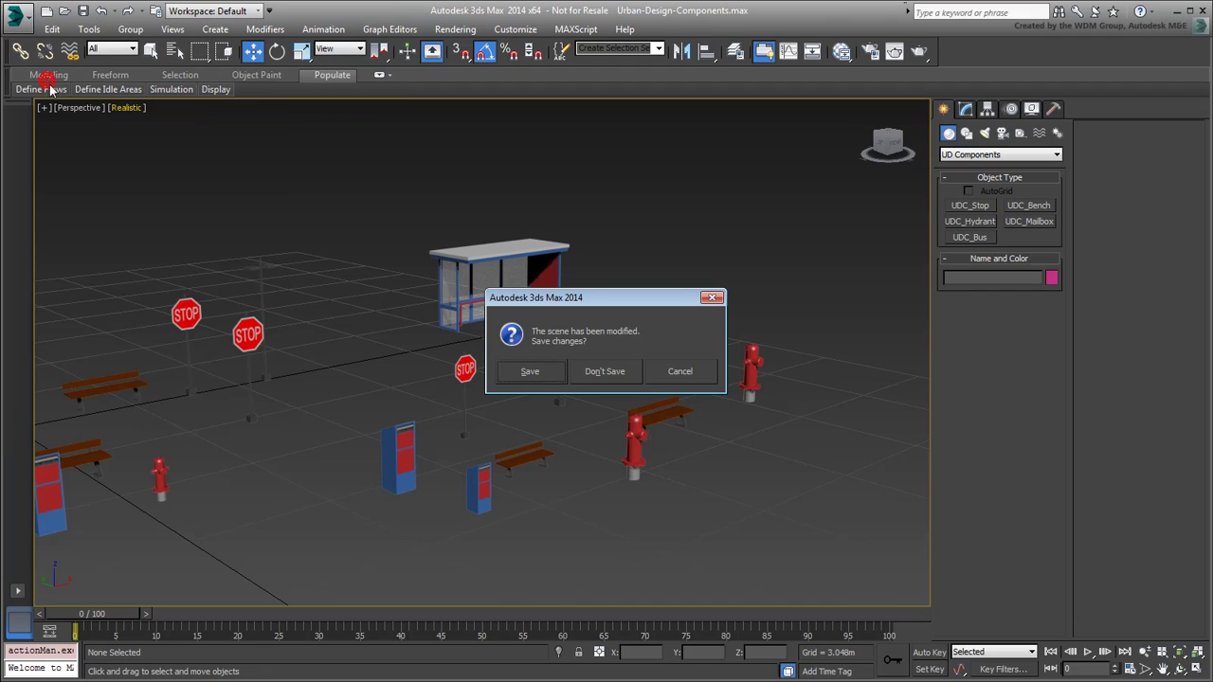
pyautogui.click(606, 372)
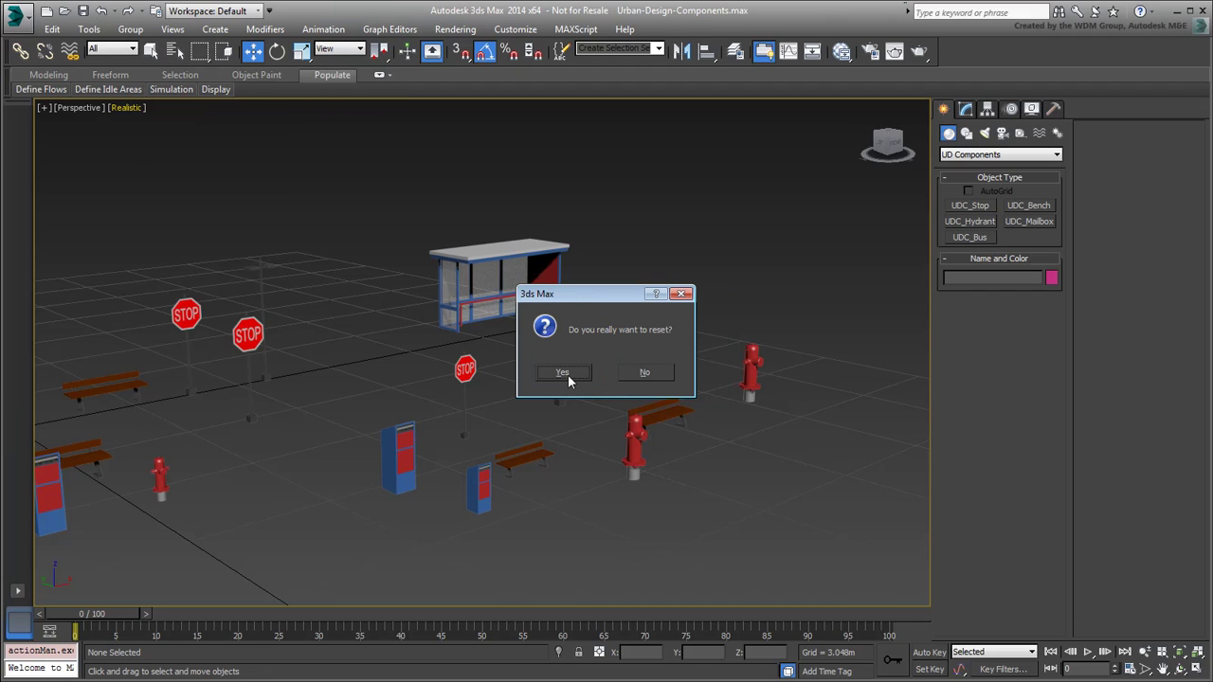
pyautogui.click(564, 373)
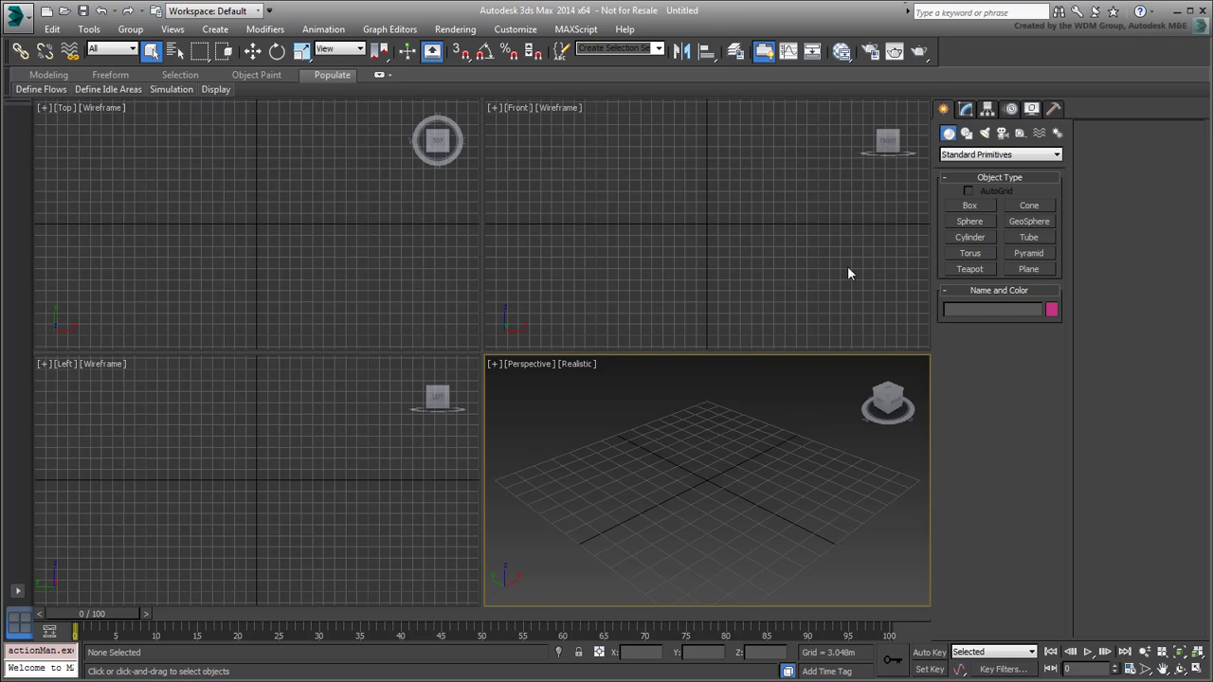
# Create a UDC_Stop, a UDC_Bus and a UDC_Bench about 12 m in size from the UD Components category in the Perspective view
pyautogui.click(1056, 157)
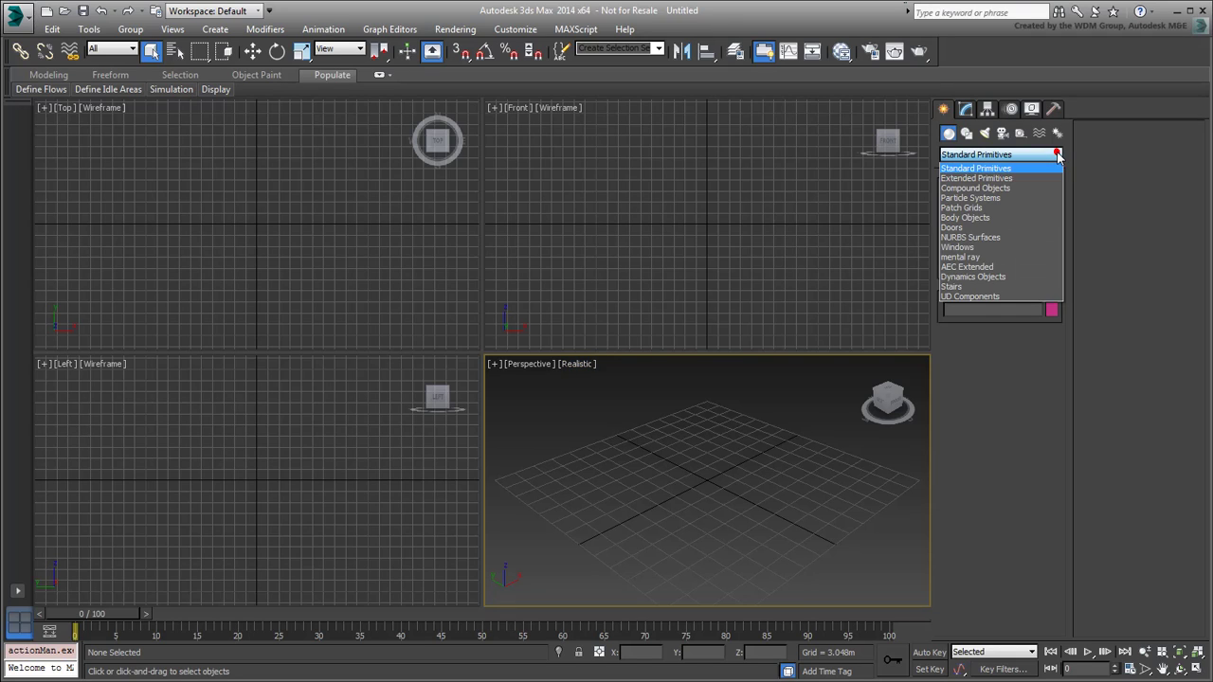
pyautogui.click(973, 297)
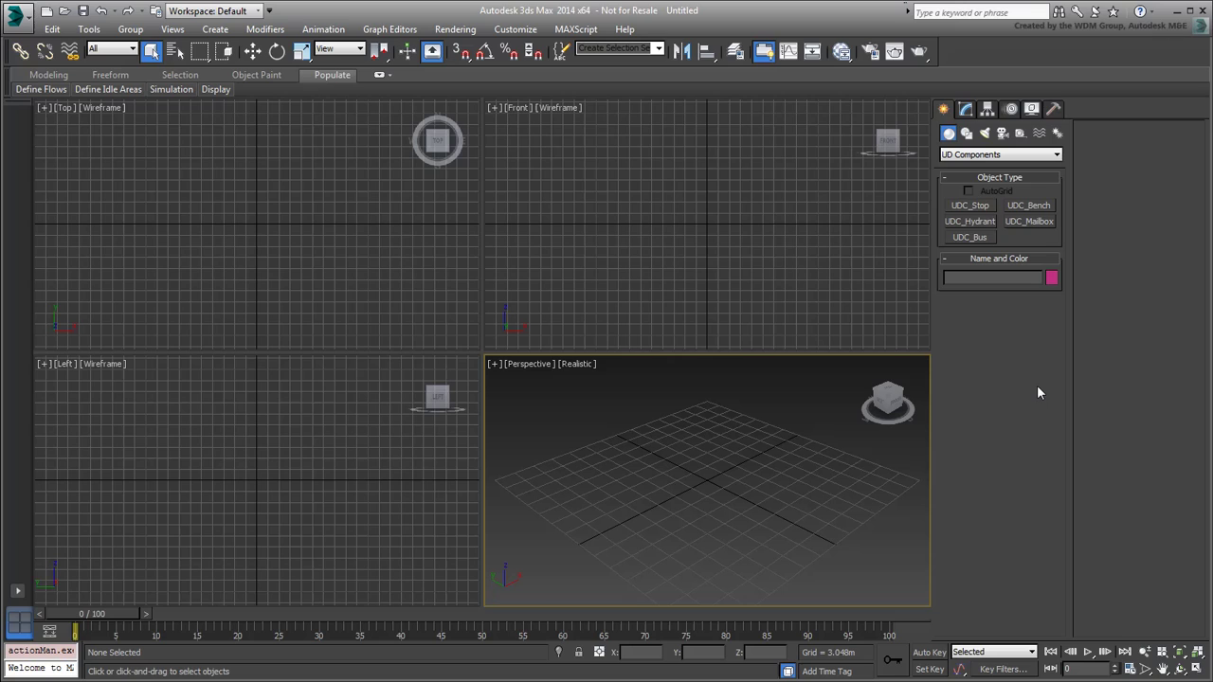
pyautogui.click(970, 206)
pyautogui.click(671, 453)
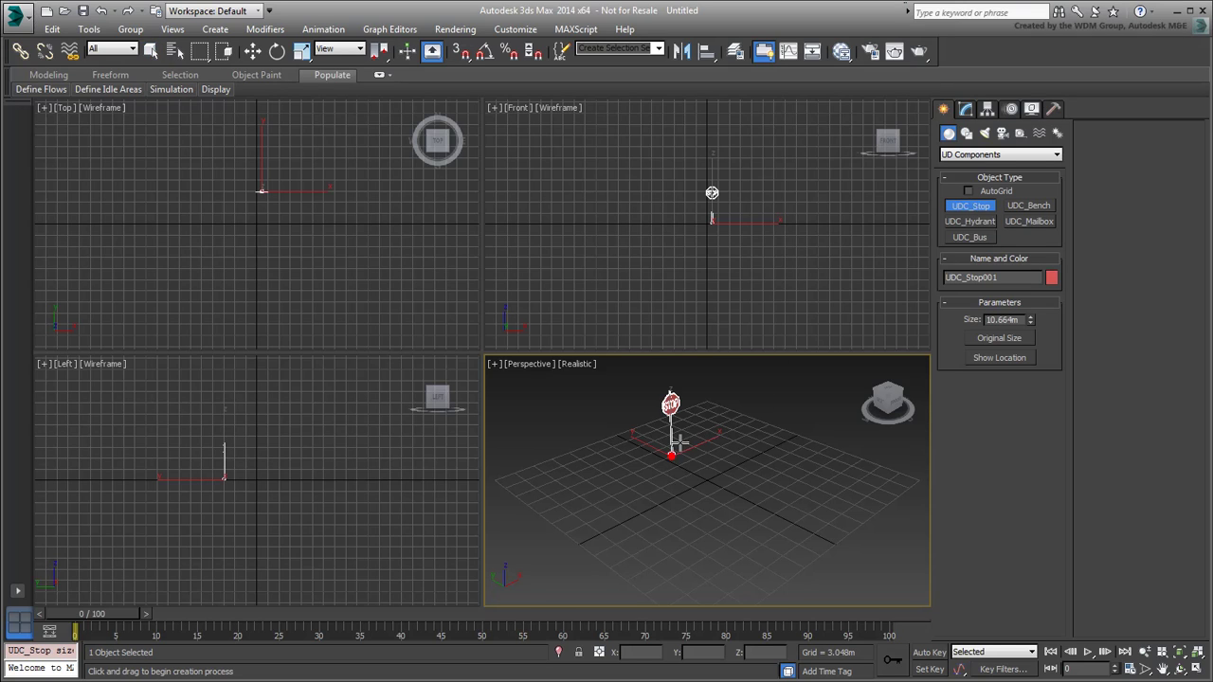
pyautogui.click(970, 237)
pyautogui.click(530, 493)
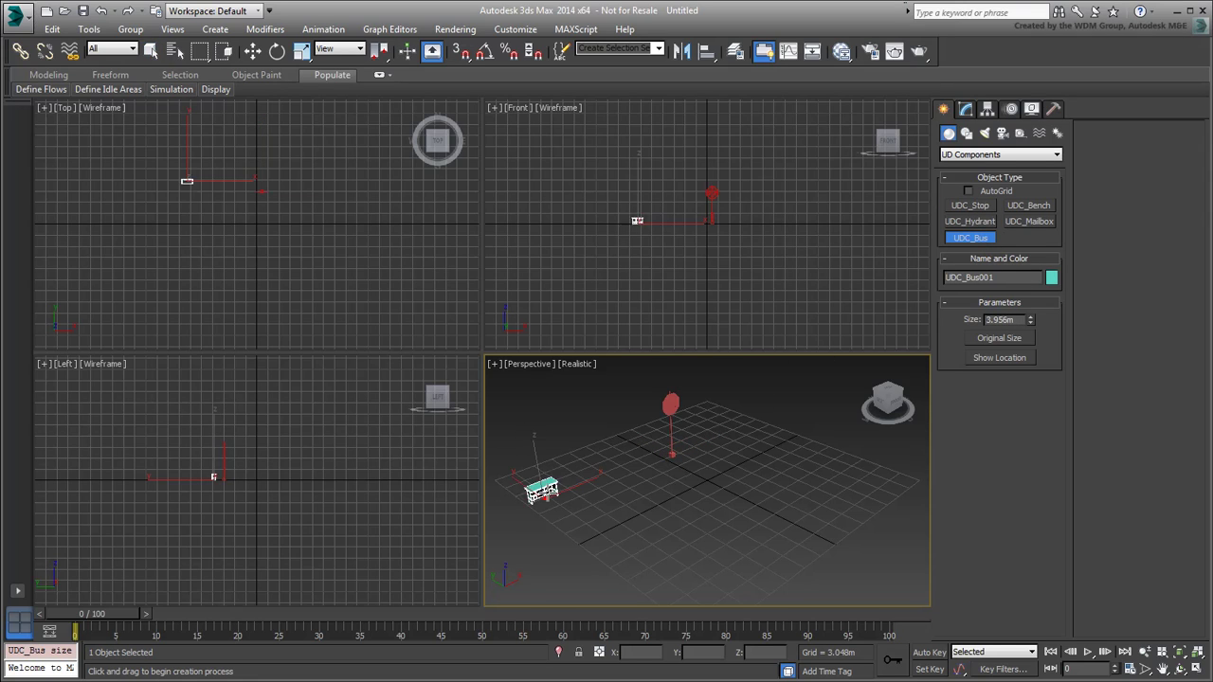
pyautogui.click(1028, 206)
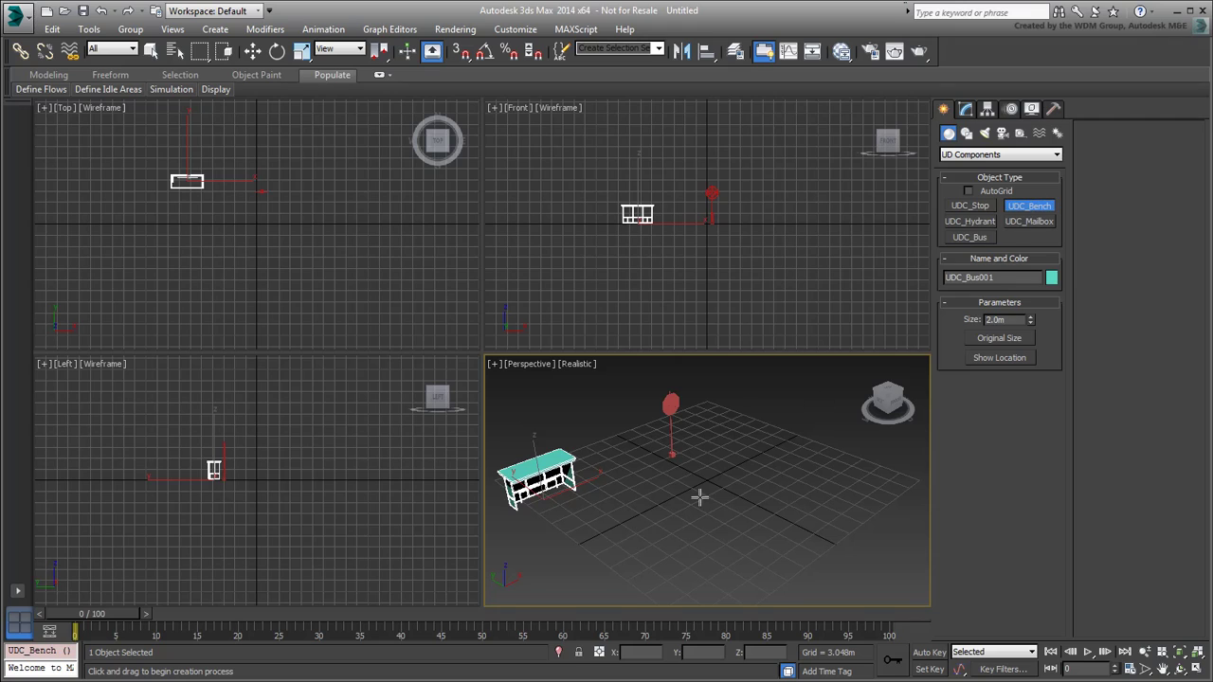
pyautogui.click(702, 495)
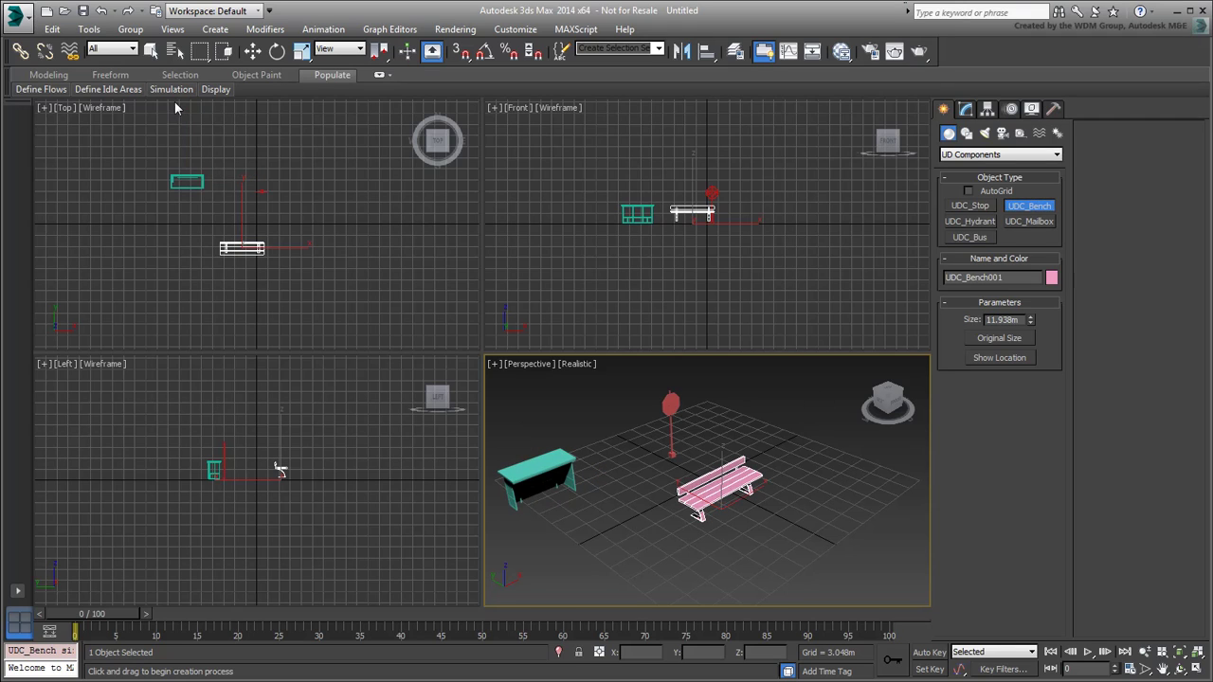
# Open the scene CityBlocks_UD-primmaker.max without saving the current one, and maximize the Perspective viewport
pyautogui.click(22, 25)
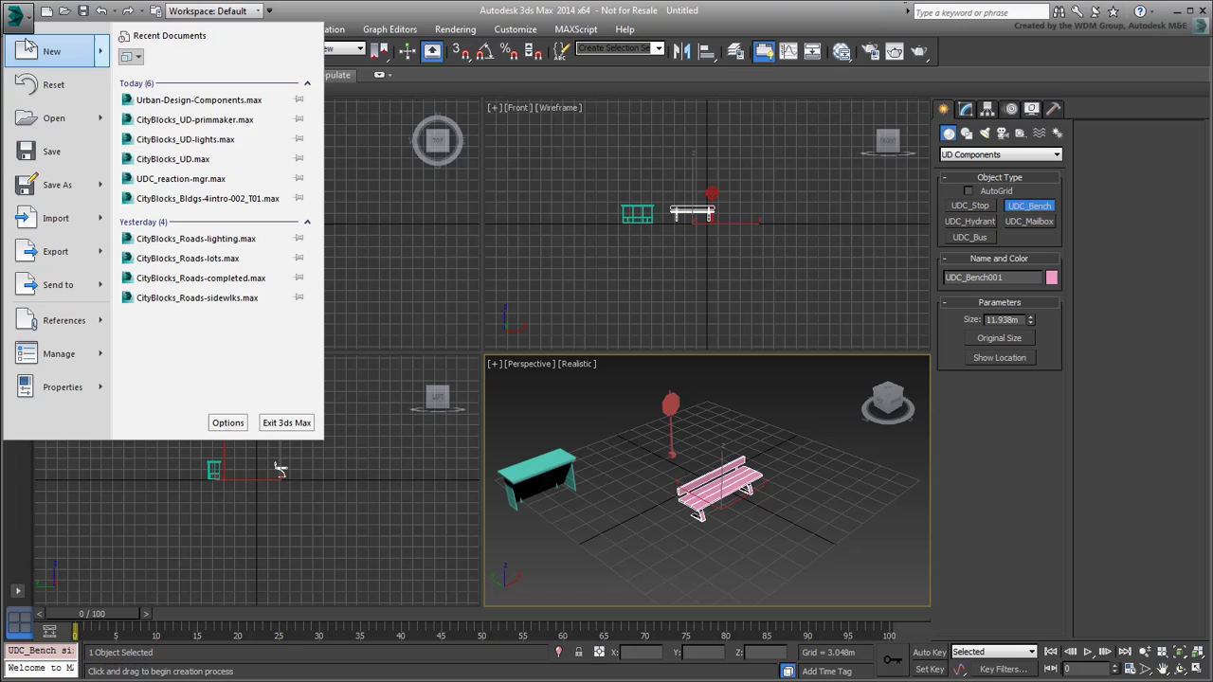
pyautogui.click(219, 123)
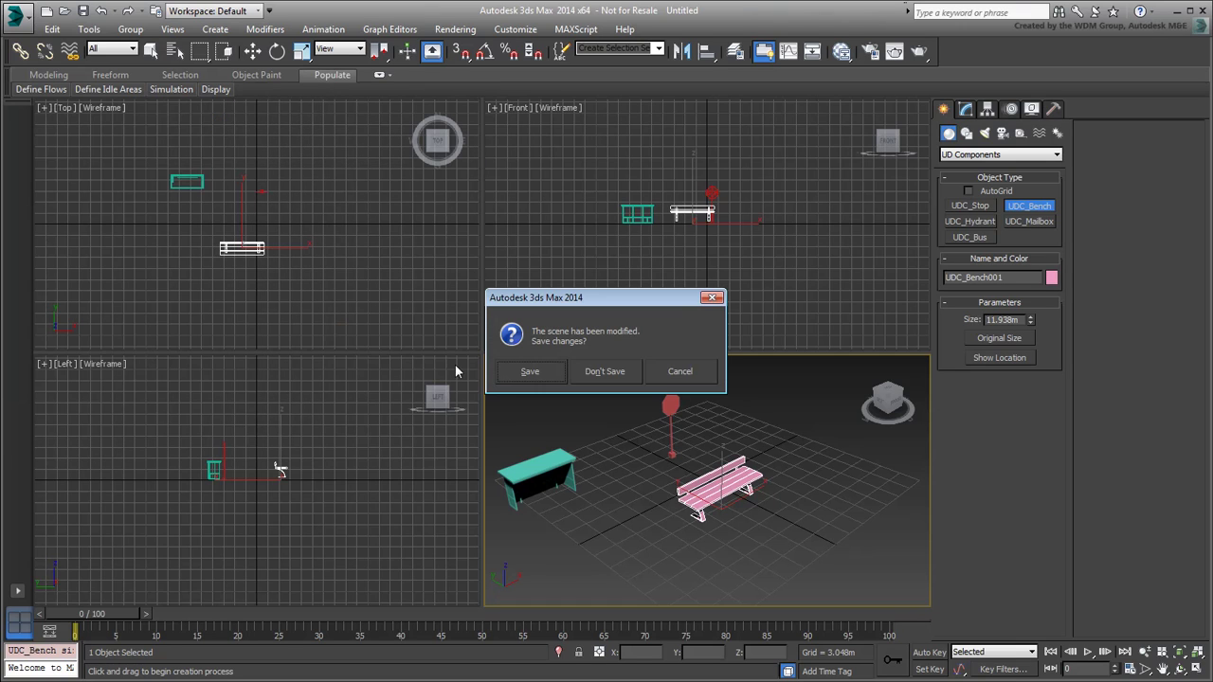
pyautogui.click(608, 378)
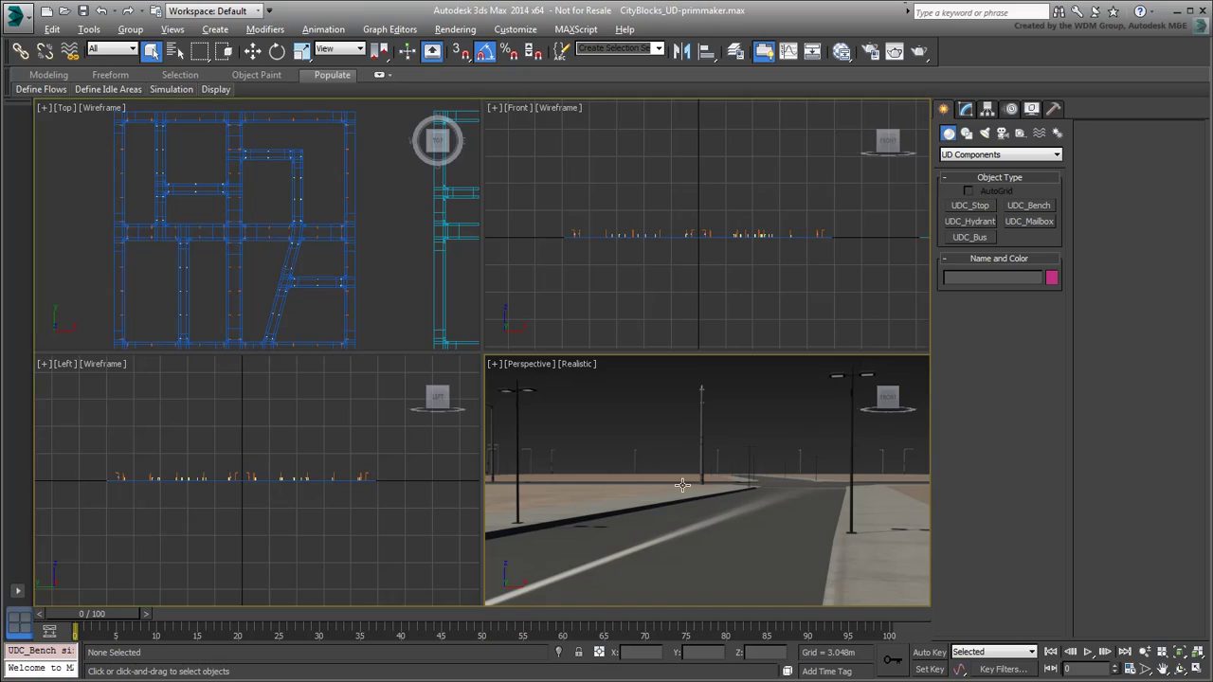
pyautogui.hotkey('alt', 'w')
# Create a UDC_Bus primitive beside the street light at the intersection's far corner and set it to its original size
pyautogui.keyDown('alt'); pyautogui.moveTo(560, 452); pyautogui.dragTo(597, 379, button='middle'); pyautogui.keyUp('alt')
pyautogui.scroll(-5, 667, 487)
pyautogui.scroll(8, 587, 374)
pyautogui.scroll(-5, 588, 415)
pyautogui.scroll(-4, 568, 388)
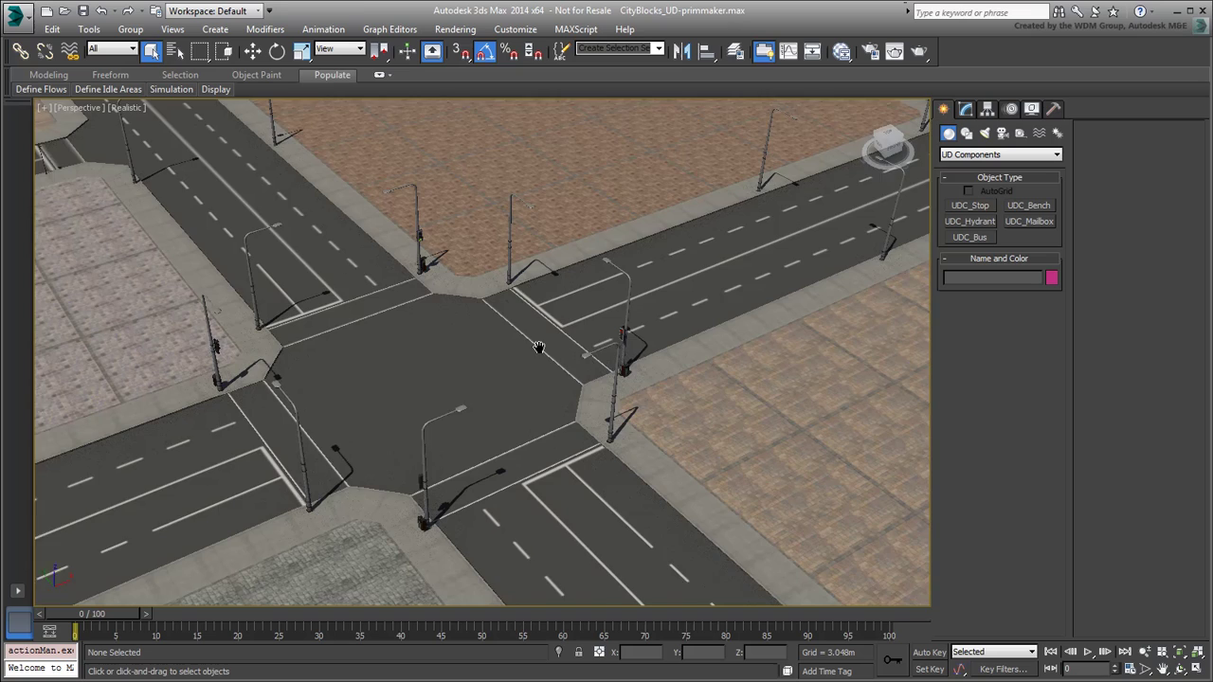
pyautogui.scroll(3, 577, 372)
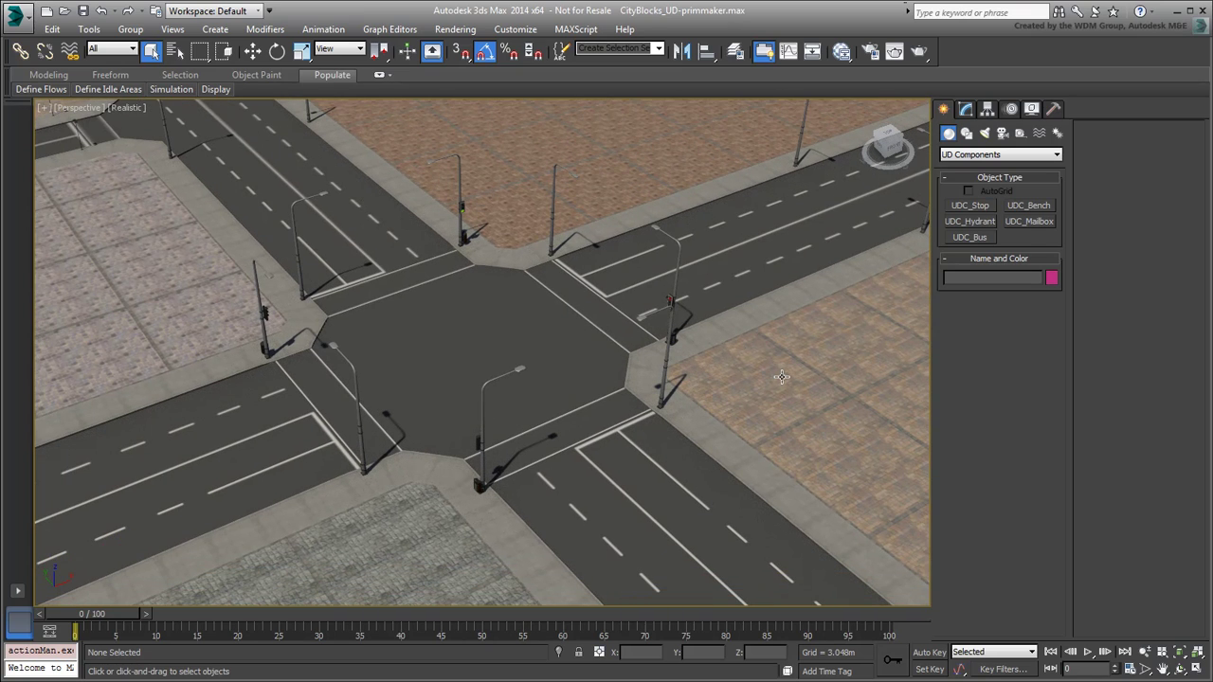
pyautogui.click(969, 237)
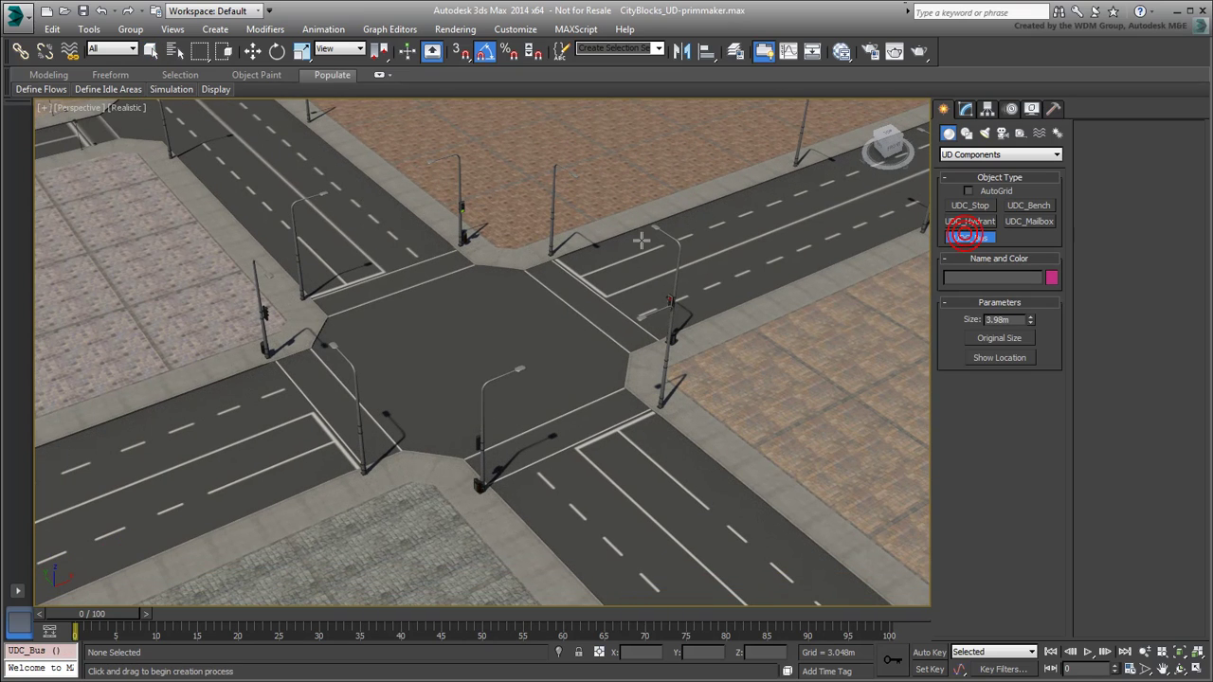
pyautogui.click(598, 230)
pyautogui.click(999, 338)
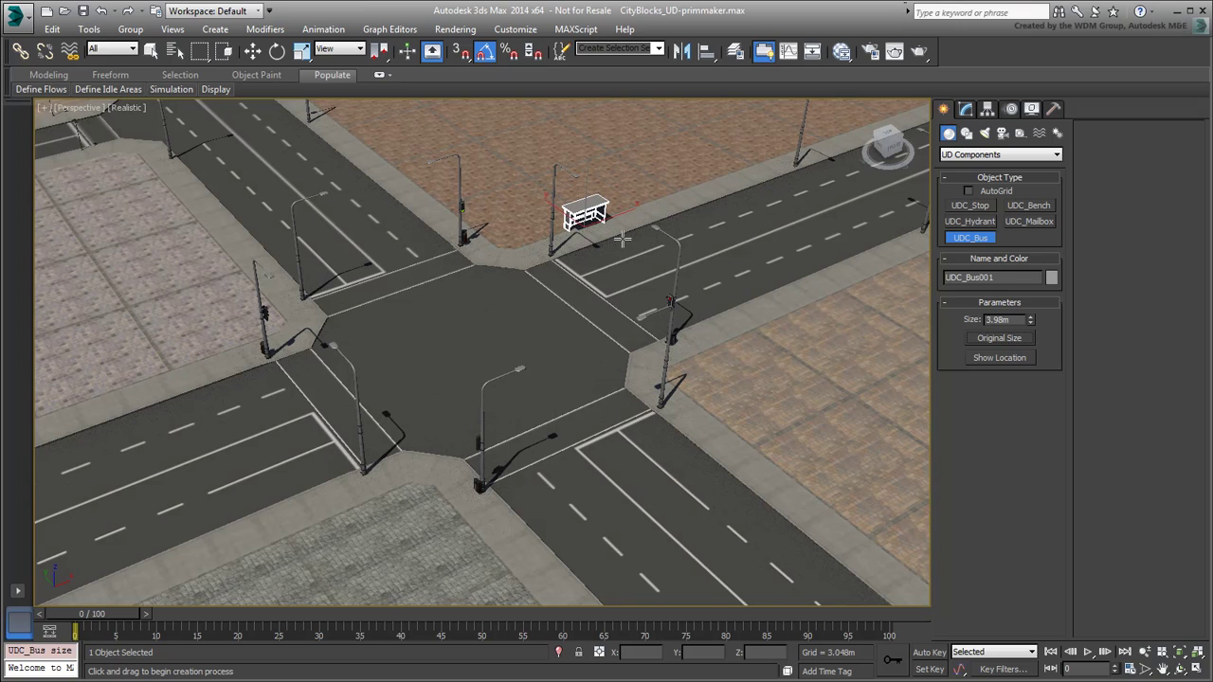
# Create a second UDC_Bus on the near corner's sidewalk at its original size and rotate it 180 degrees about Z to face the road
pyautogui.scroll(-1, 591, 219)
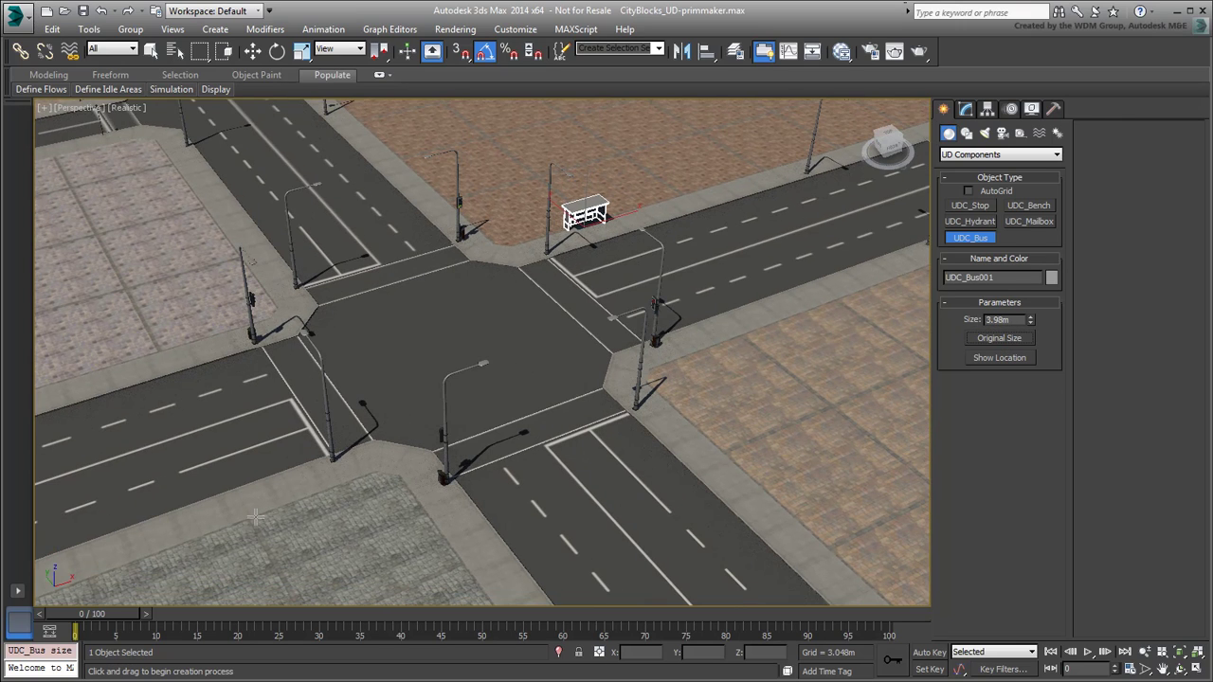
pyautogui.moveTo(256, 518); pyautogui.dragTo(287, 502)
pyautogui.moveTo(287, 502); pyautogui.dragTo(379, 445, button='middle')
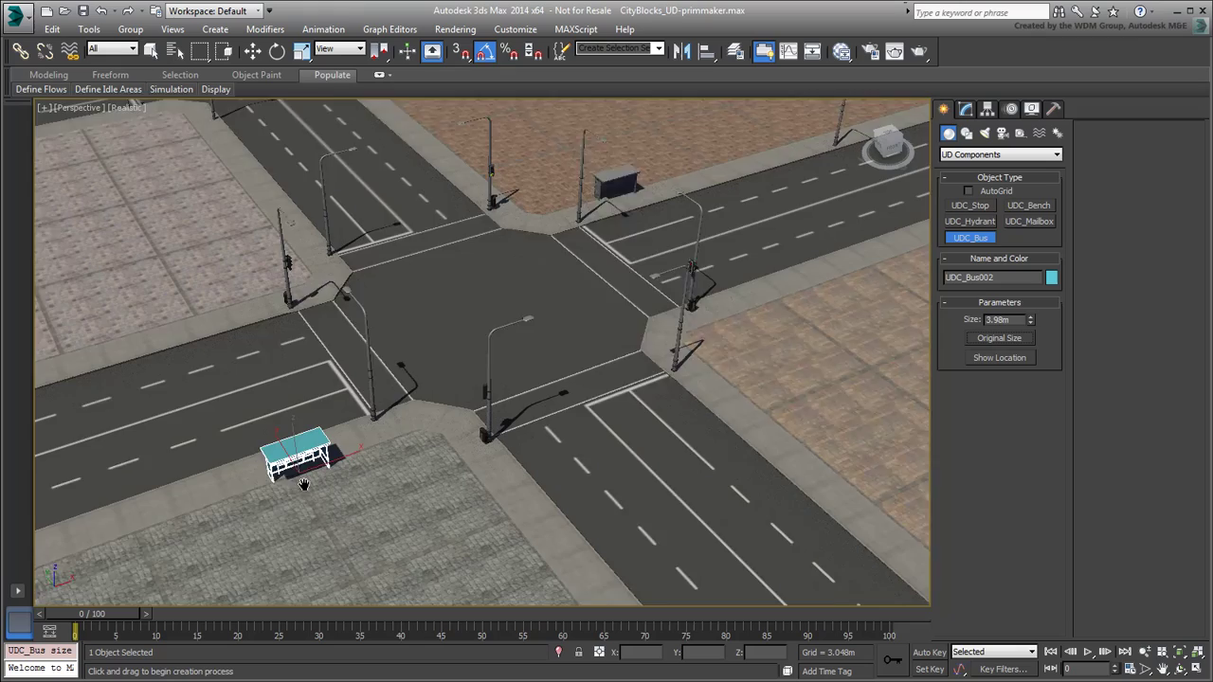
pyautogui.scroll(2, 398, 417)
pyautogui.rightClick(398, 417)
pyautogui.rightClick(398, 413)
pyautogui.click(423, 445)
pyautogui.moveTo(445, 436); pyautogui.dragTo(553, 441)
pyautogui.keyDown('alt'); pyautogui.moveTo(547, 450); pyautogui.dragTo(581, 402, button='middle'); pyautogui.keyUp('alt')
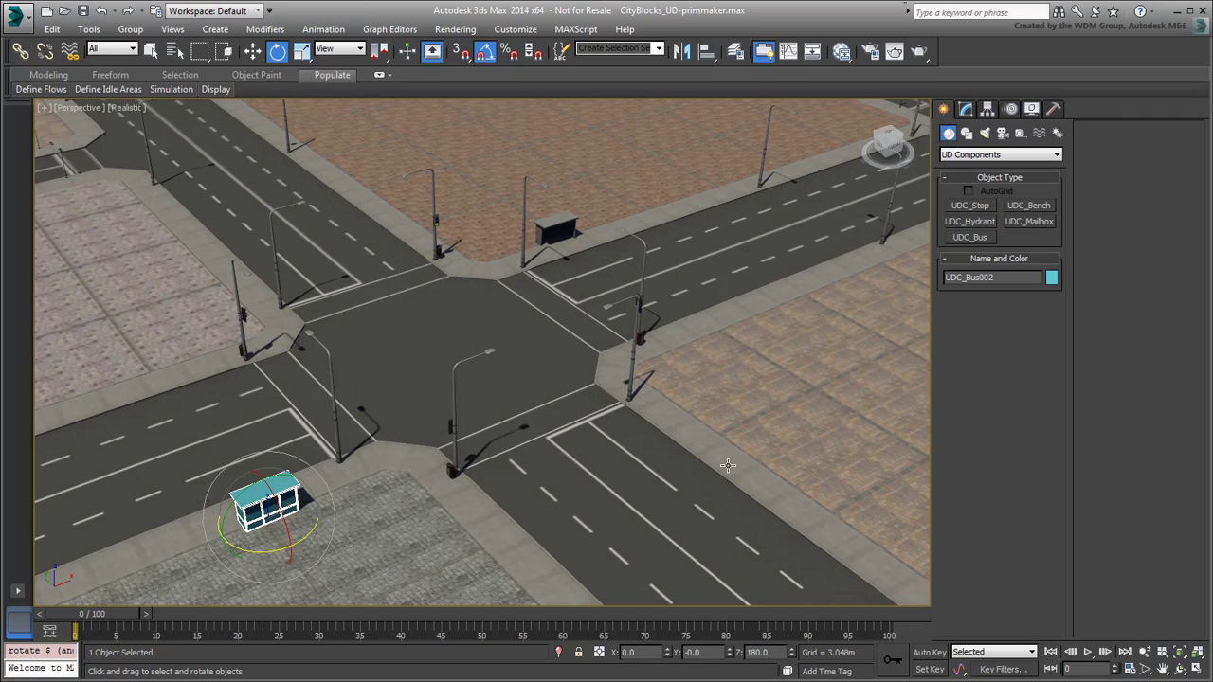
# Place an original-size UDC_Bench beside the far bus shelter and another beside the near one, rotating the near bench 180 degrees about Z
pyautogui.click(1029, 208)
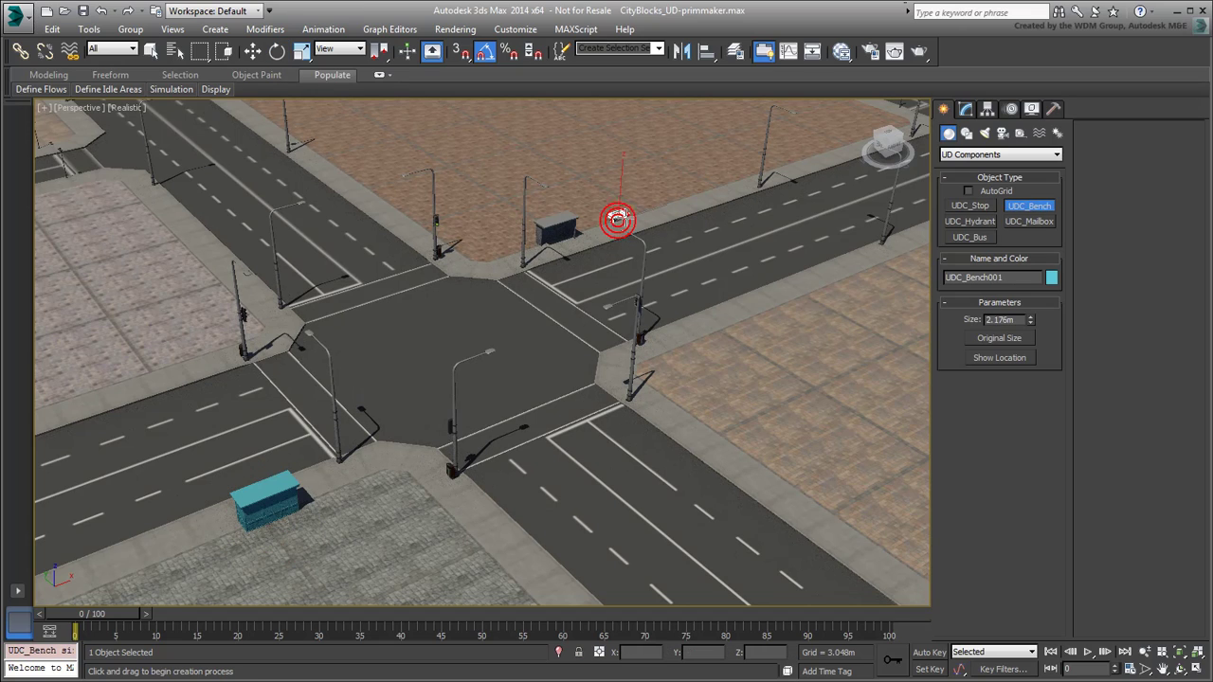
pyautogui.click(617, 216)
pyautogui.click(1006, 339)
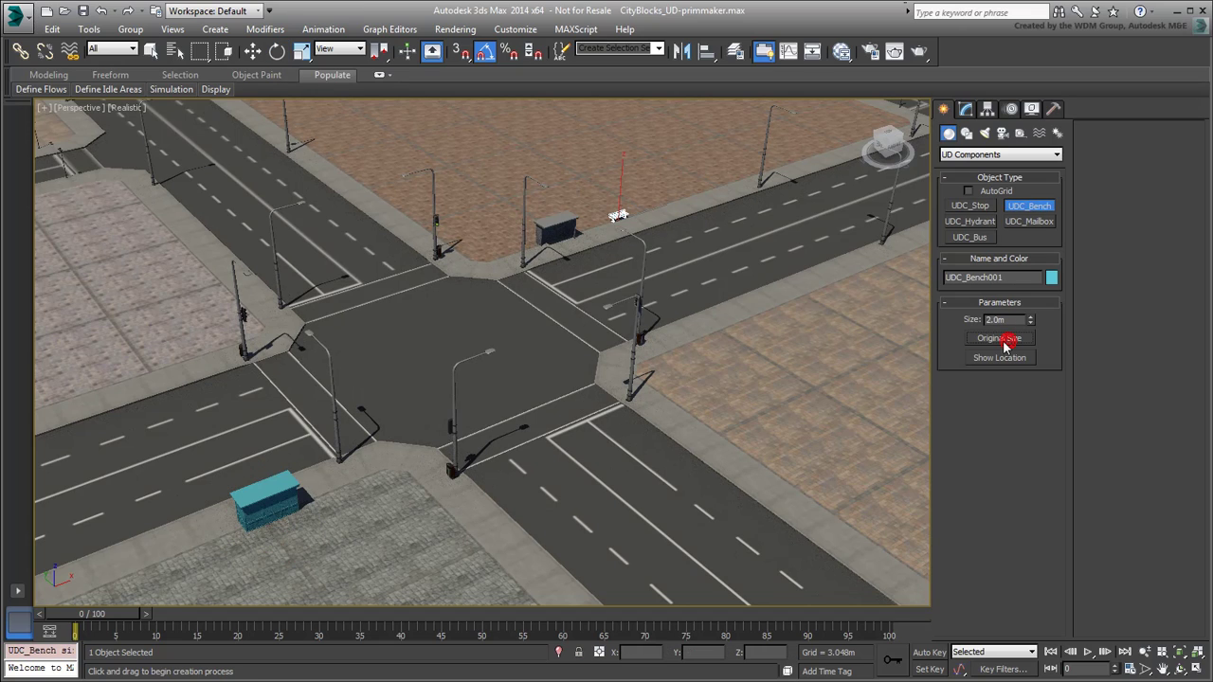
pyautogui.click(153, 561)
pyautogui.press('e')
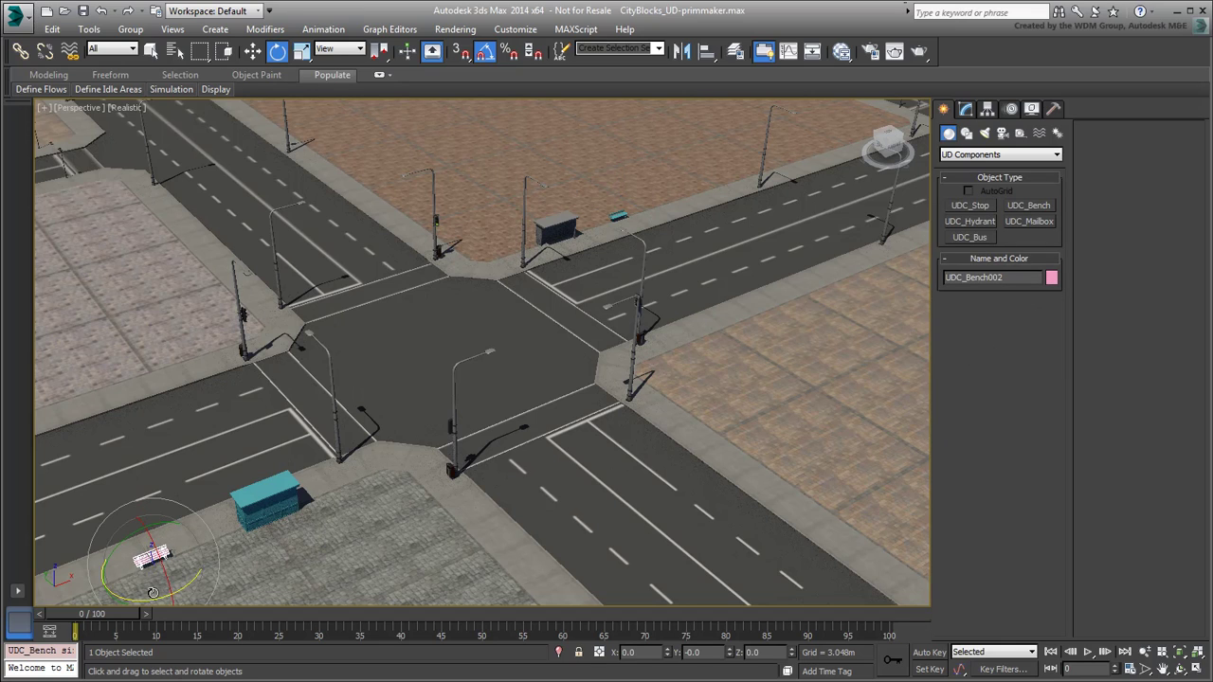
pyautogui.moveTo(195, 554); pyautogui.dragTo(285, 564)
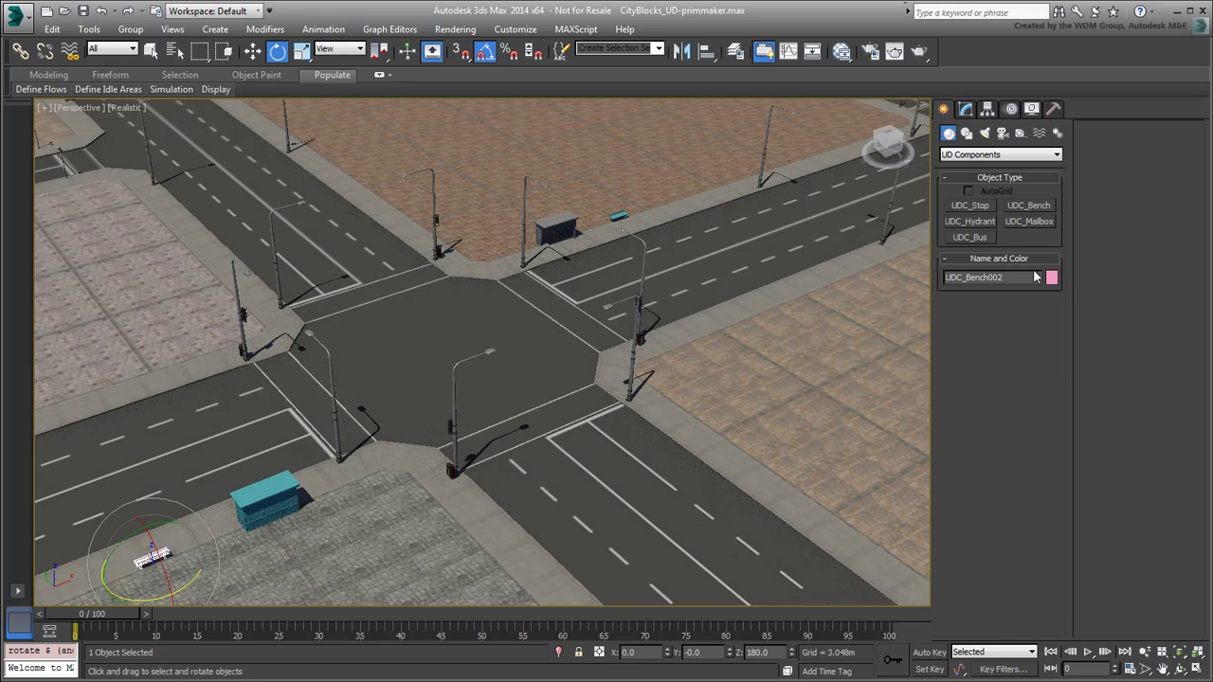
# Create a third UDC_Bench on the sidewalk of the orange-paved block across the road and rotate it -90 degrees about Z
pyautogui.click(1027, 206)
pyautogui.click(736, 451)
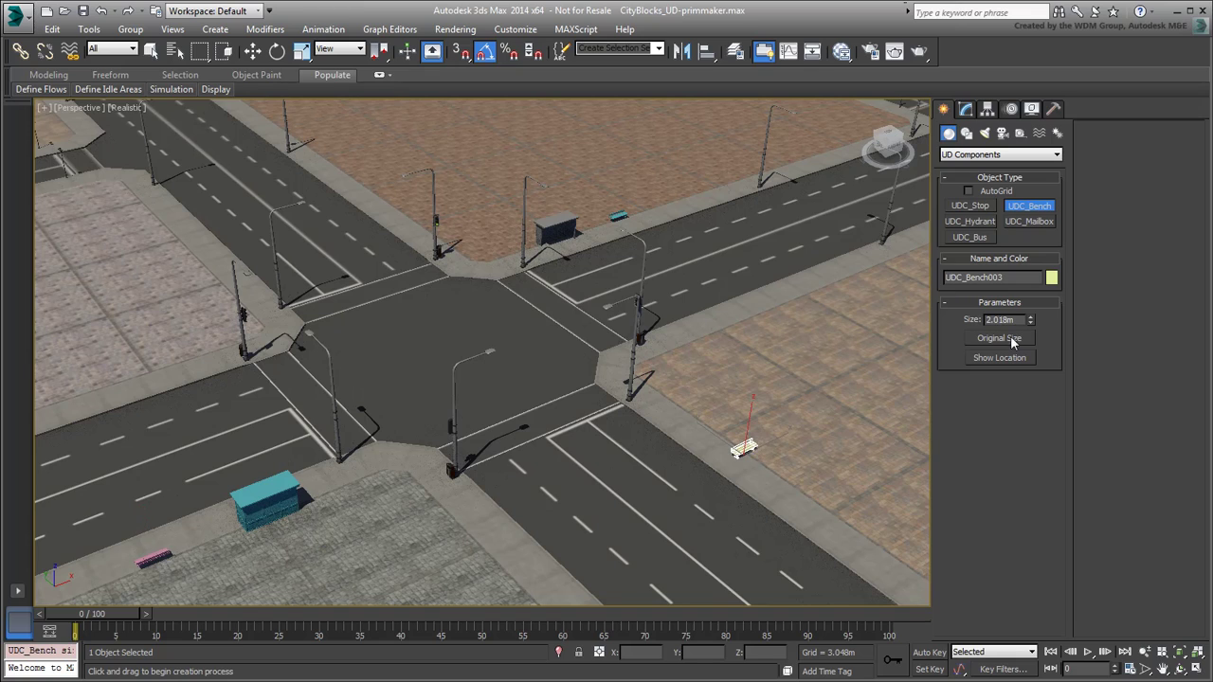
pyautogui.press('e')
pyautogui.moveTo(756, 487); pyautogui.dragTo(701, 464)
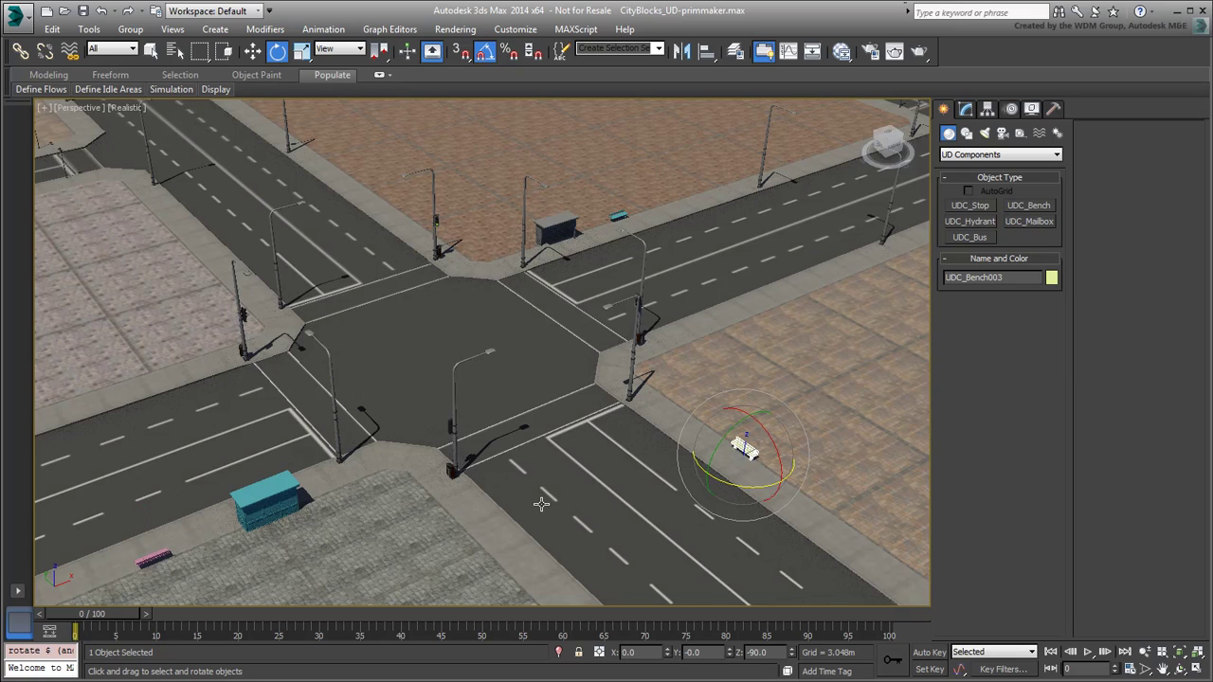
# Create two UDC_Hydrant primitives at original size, one beyond the far bench and one along the pink-paved block's sidewalk
pyautogui.click(982, 225)
pyautogui.moveTo(728, 193); pyautogui.dragTo(743, 207)
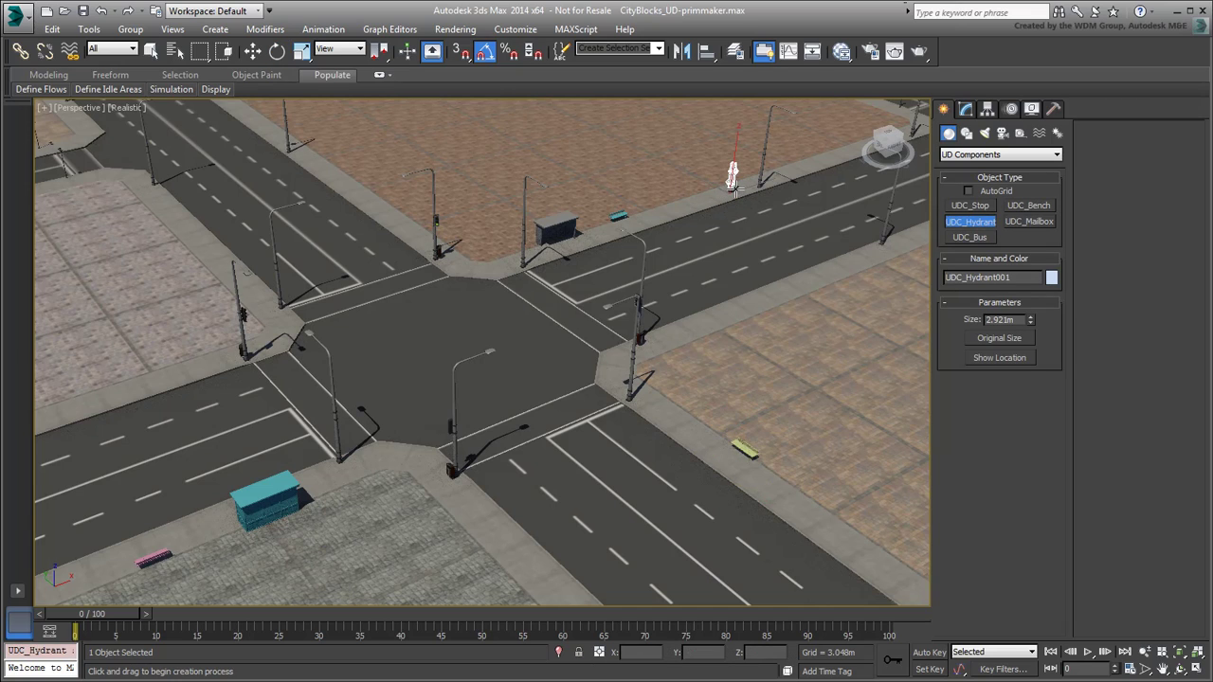
pyautogui.click(997, 338)
pyautogui.moveTo(180, 217); pyautogui.dragTo(181, 209)
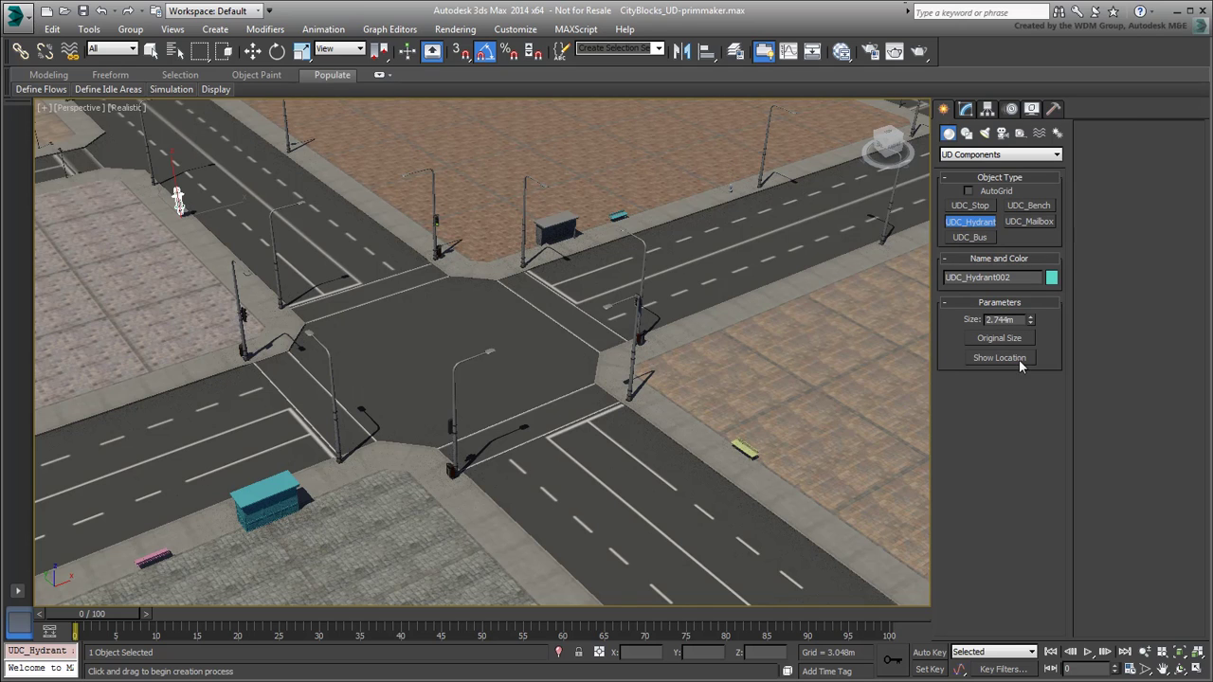
pyautogui.press('e')
# Create a UDC_Mailbox beside the street light at the orange-paved corner, shift it slightly into place and set it to its original size
pyautogui.scroll(-3, 568, 426)
pyautogui.scroll(4, 668, 480)
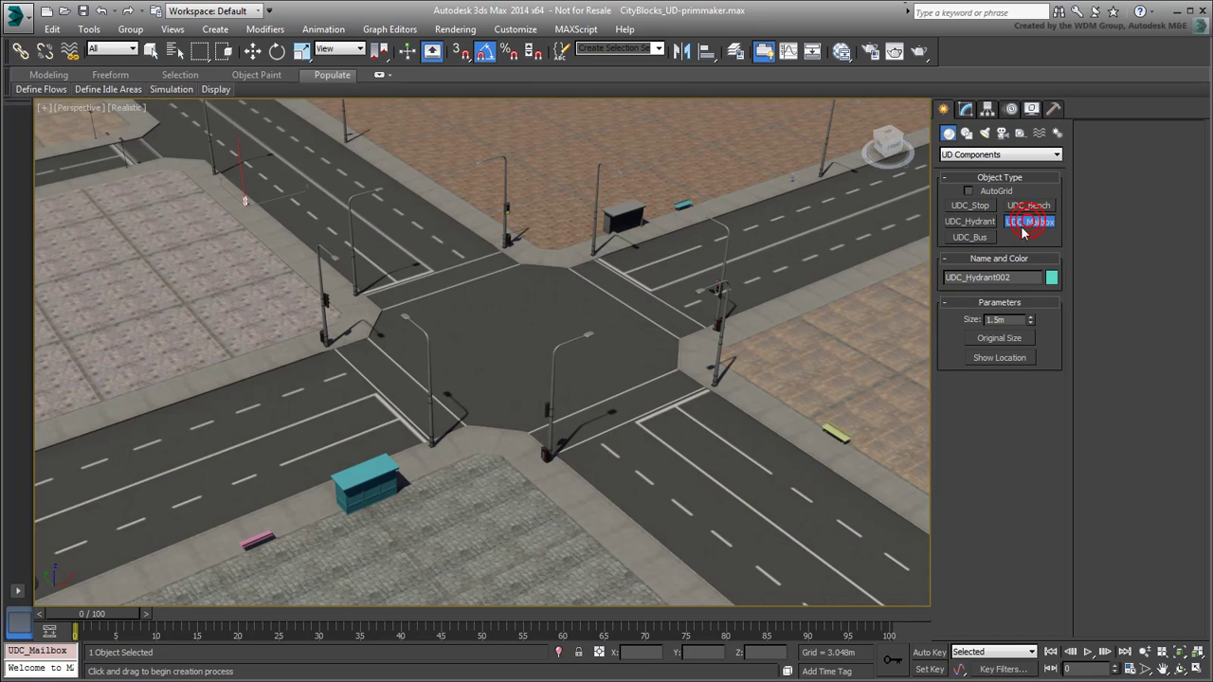
pyautogui.moveTo(740, 396); pyautogui.dragTo(739, 389)
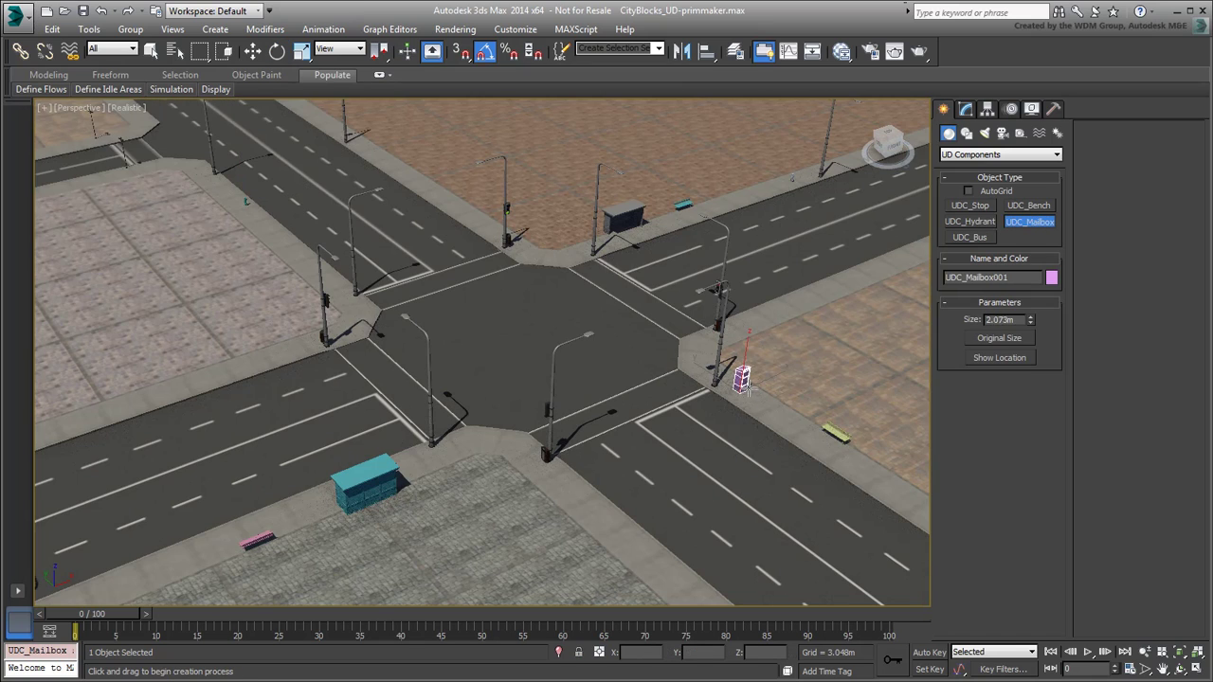
pyautogui.press('e')
pyautogui.press('w')
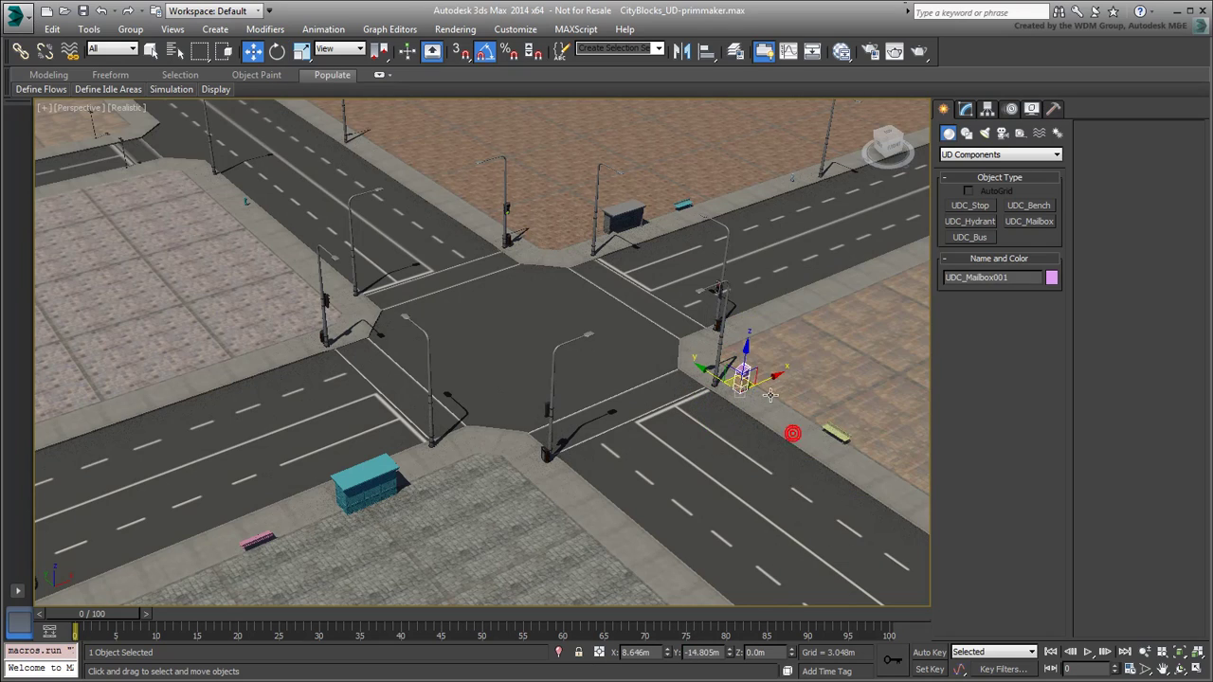
pyautogui.moveTo(745, 381); pyautogui.dragTo(739, 386)
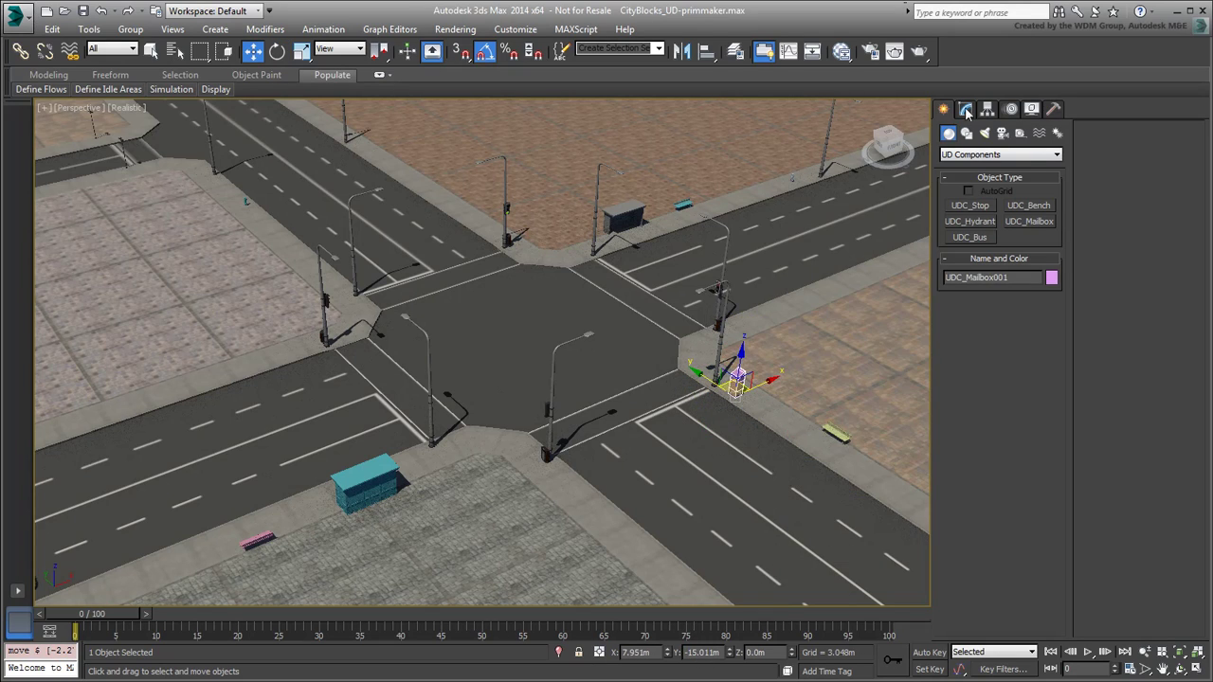
pyautogui.click(965, 108)
pyautogui.click(1015, 341)
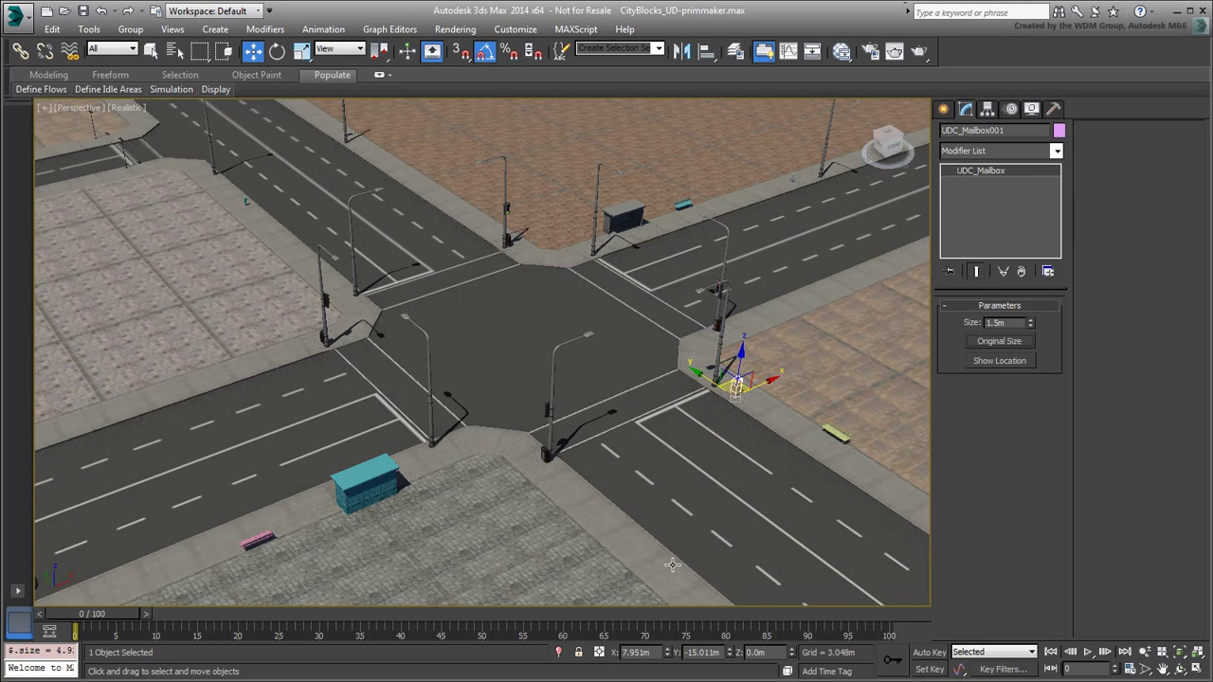
pyautogui.click(670, 502)
# Move the two small street lights at the side-street junction back along X, away from the stop line
pyautogui.scroll(3, 176, 291)
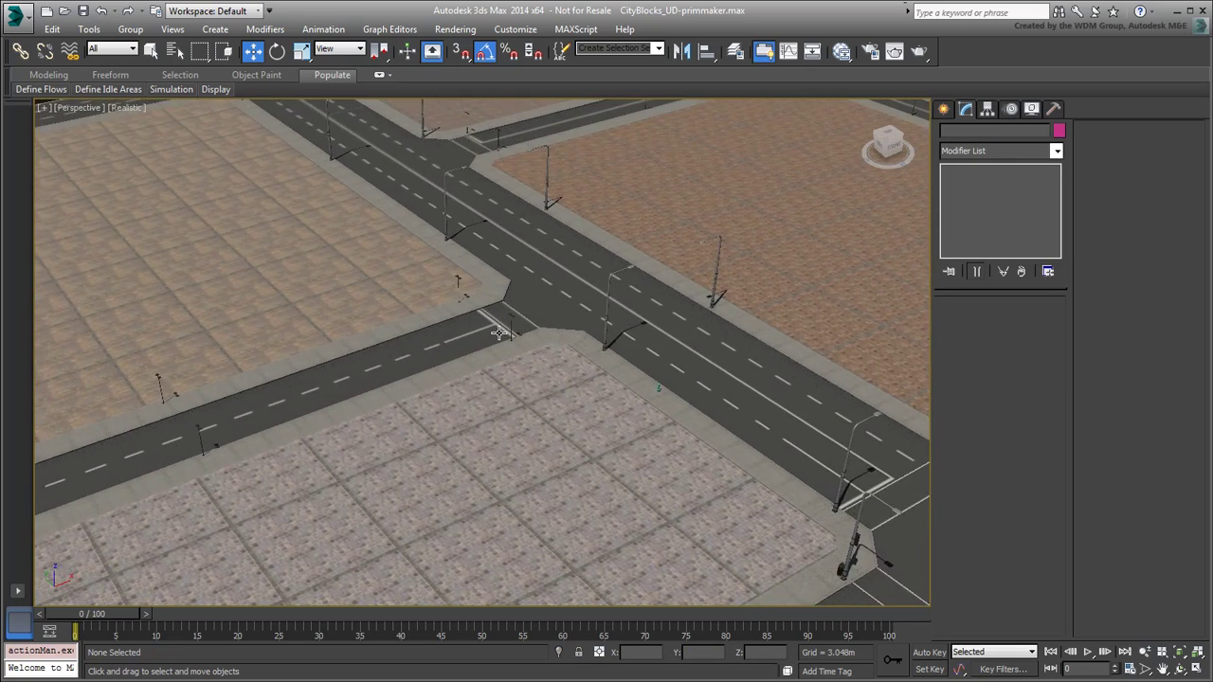
pyautogui.scroll(3, 479, 351)
pyautogui.scroll(1, 479, 351)
pyautogui.click(594, 398)
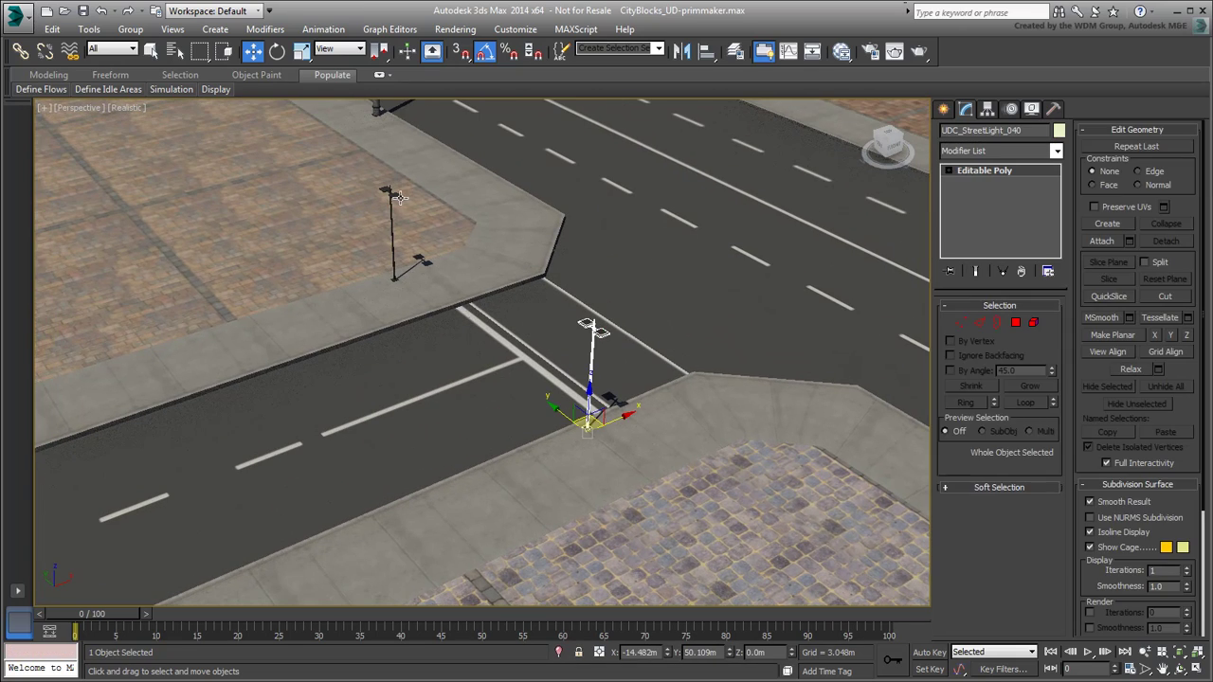
pyautogui.keyDown('ctrl'); pyautogui.click(400, 196); pyautogui.keyUp('ctrl')
pyautogui.moveTo(514, 280); pyautogui.dragTo(423, 322)
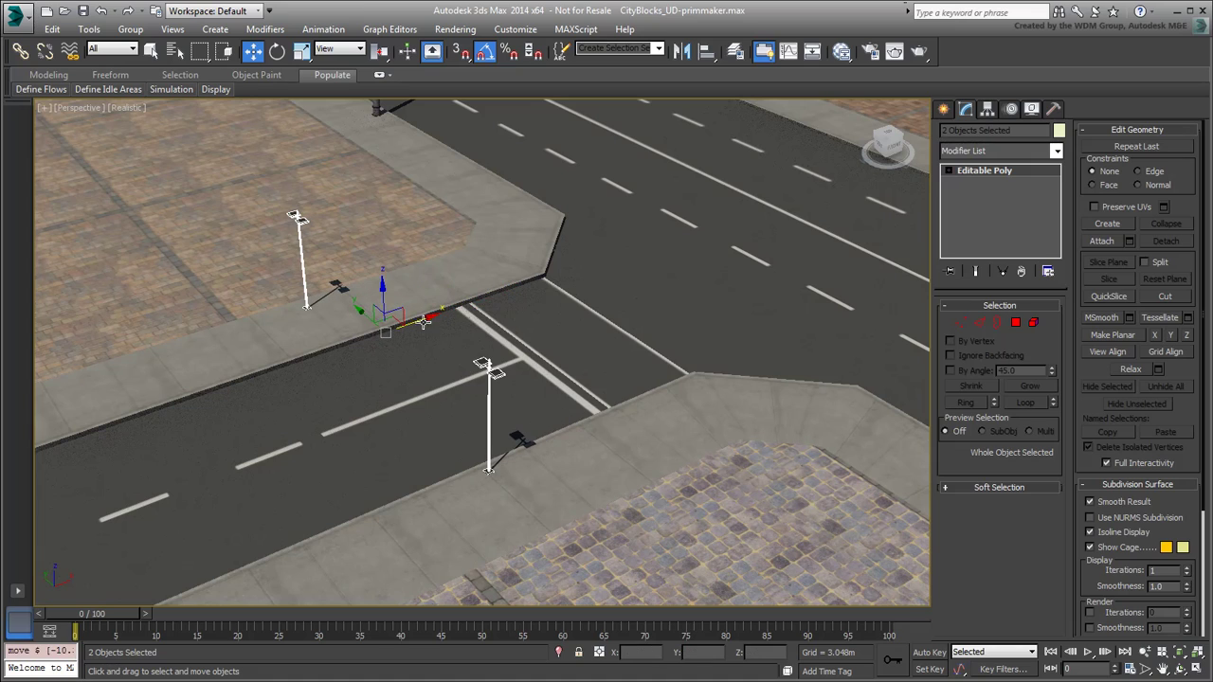
# Create a UDC_Stop at original size on the near sidewalk by the stop line and rotate it -90 degrees about Z
pyautogui.click(944, 110)
pyautogui.click(970, 206)
pyautogui.click(613, 413)
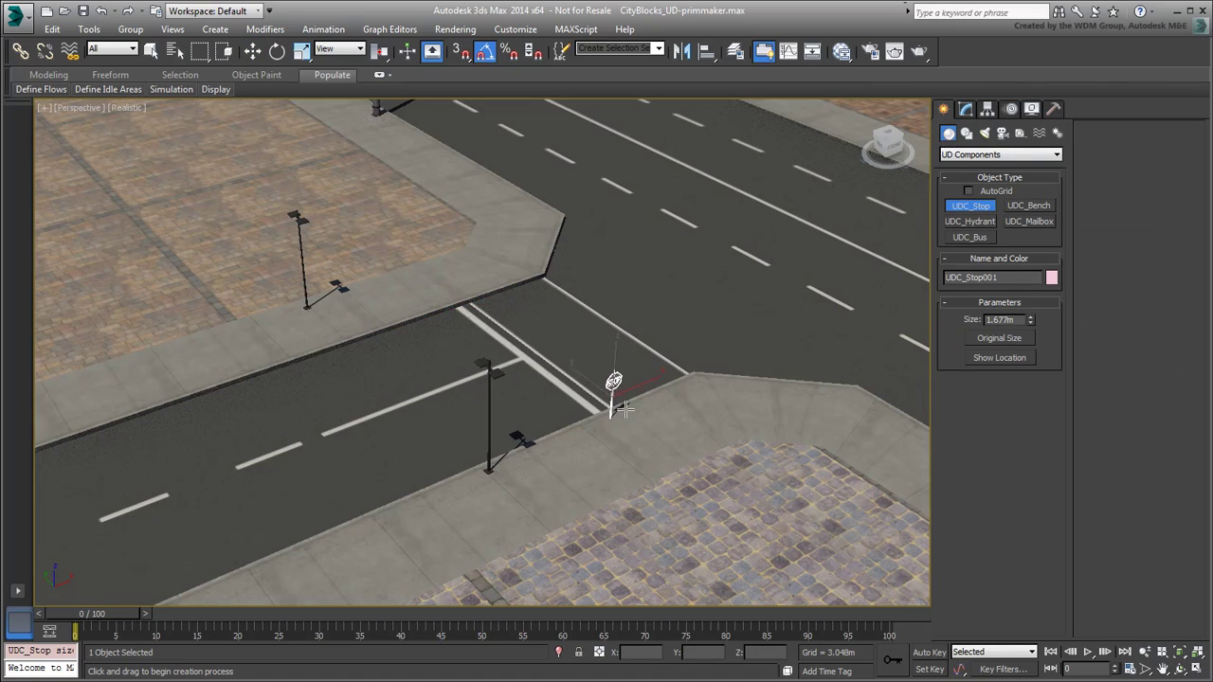
pyautogui.click(998, 337)
pyautogui.rightClick(620, 408)
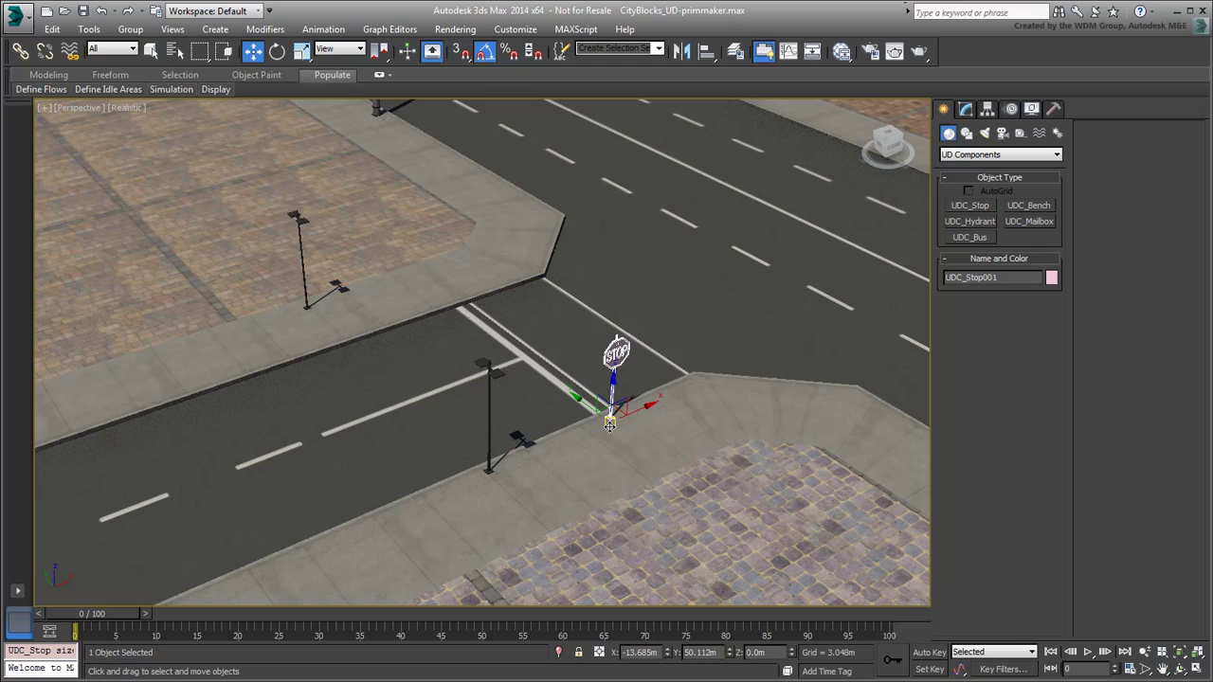
pyautogui.press('e')
pyautogui.moveTo(621, 453); pyautogui.dragTo(810, 616)
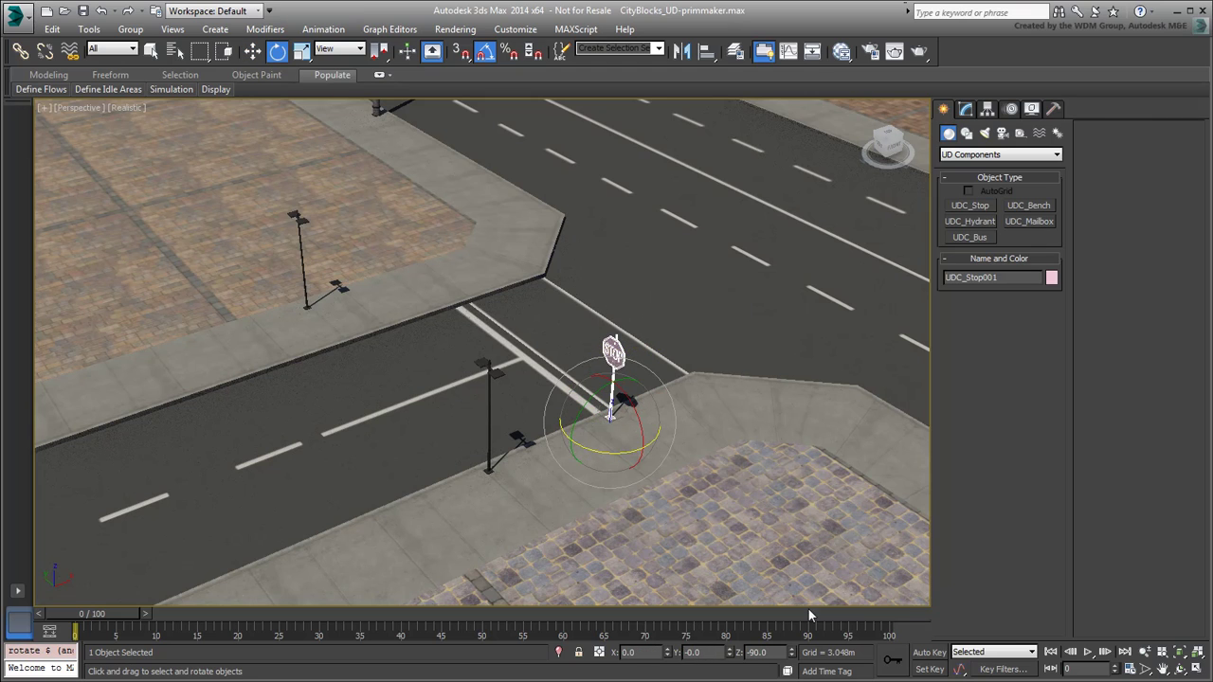
# Create a second UDC_Stop on the opposite sidewalk of the side street and rotate it -90 degrees about Z
pyautogui.moveTo(808, 303); pyautogui.dragTo(821, 332, button='middle')
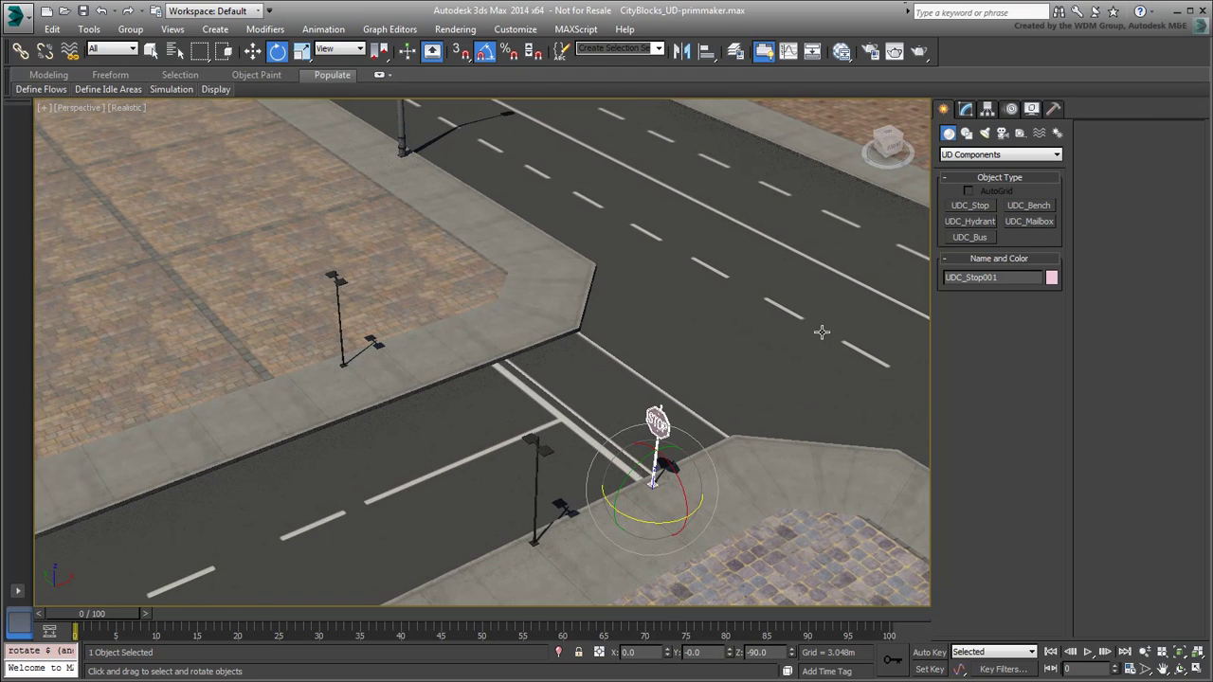
pyautogui.click(970, 205)
pyautogui.moveTo(484, 351); pyautogui.dragTo(498, 332)
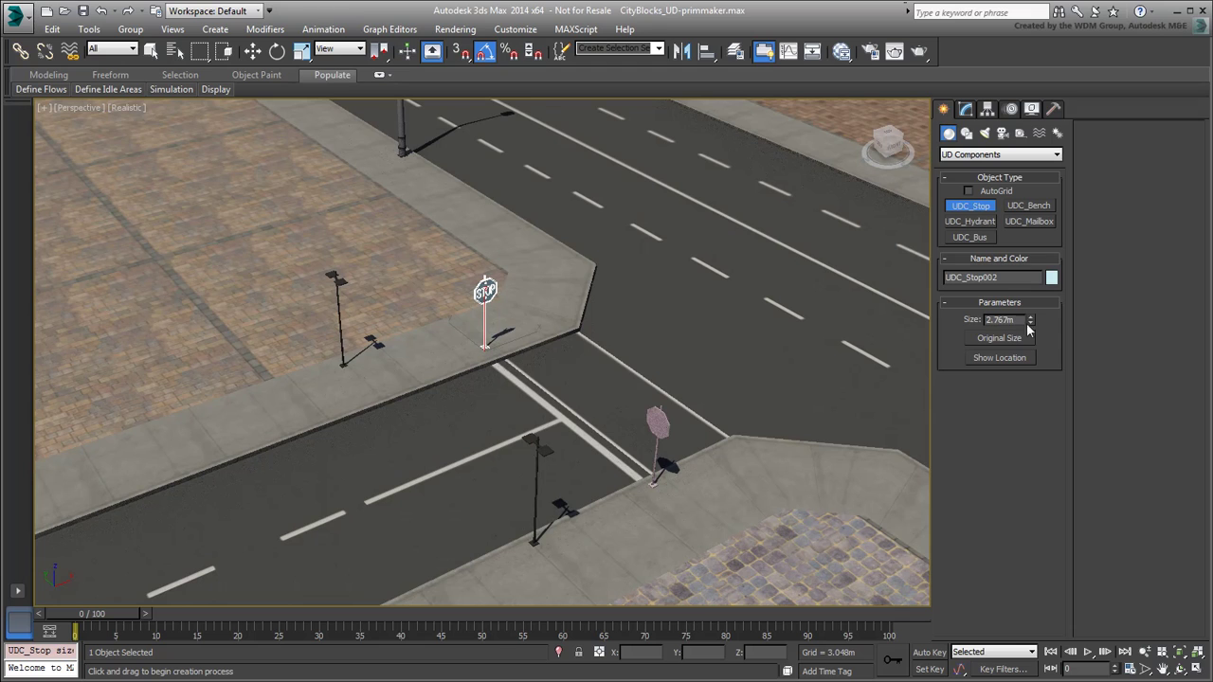
pyautogui.press('e')
pyautogui.moveTo(443, 364); pyautogui.dragTo(417, 362)
# Open the Slate Material Editor and create a new view named Urban after the Roads view
pyautogui.scroll(-5, 634, 383)
pyautogui.scroll(4, 607, 398)
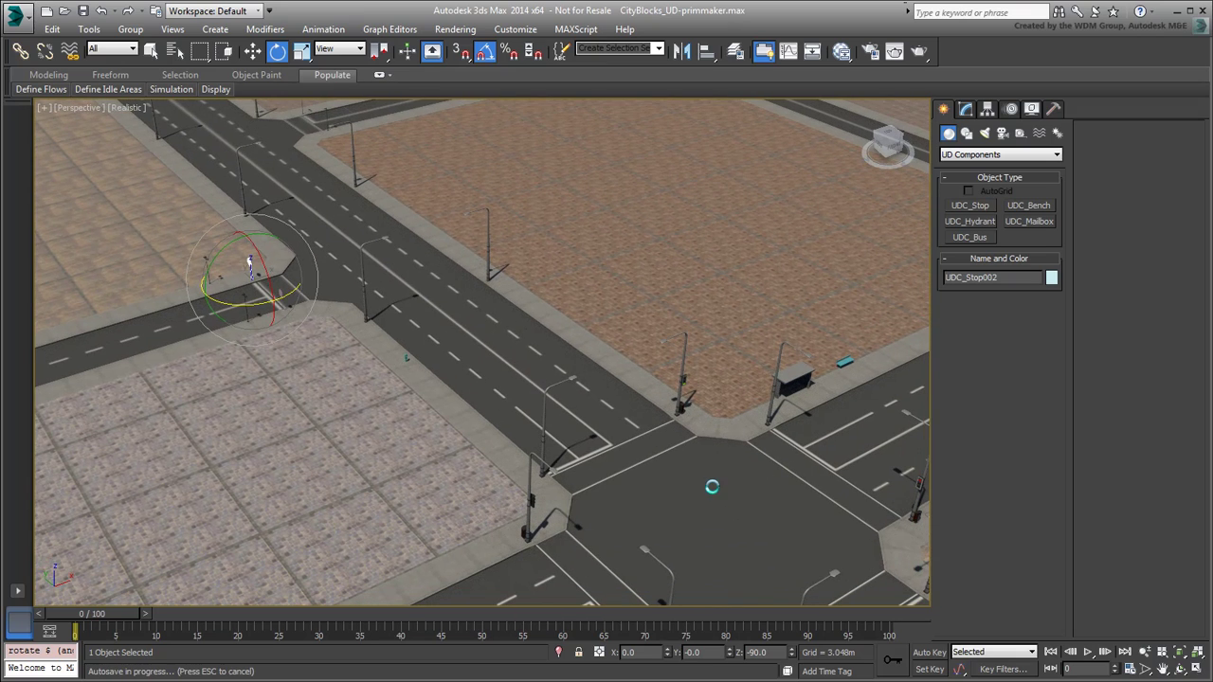
pyautogui.scroll(-3, 573, 421)
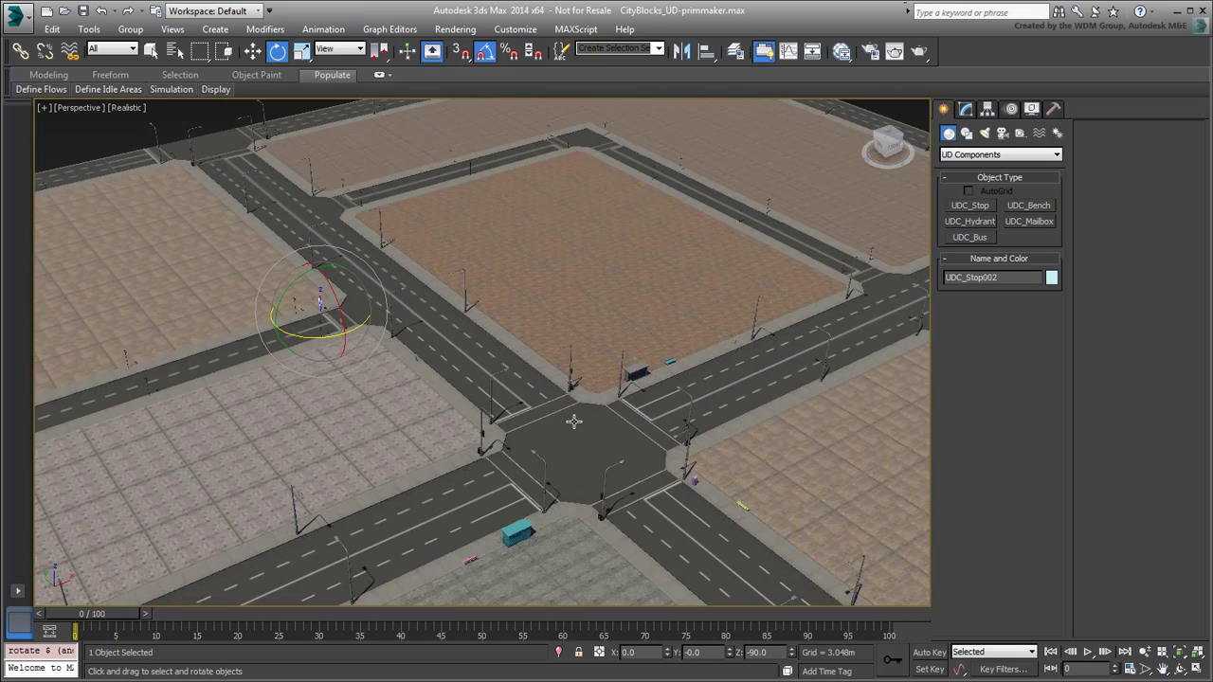
pyautogui.click(842, 51)
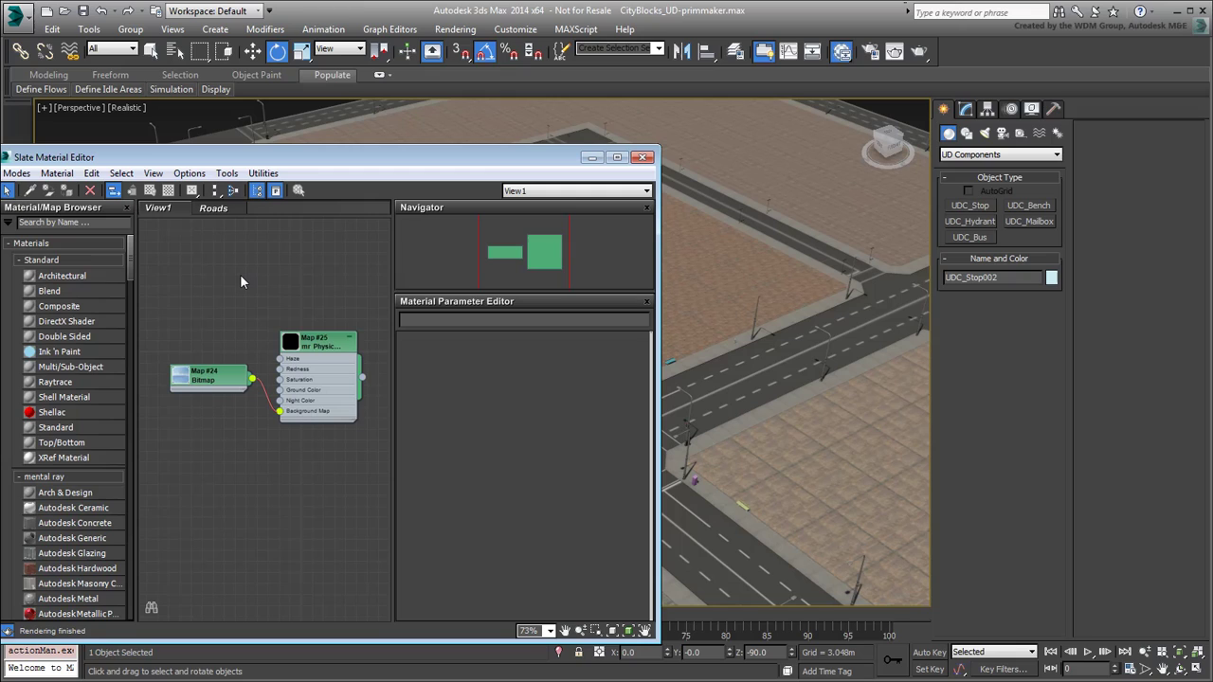
pyautogui.click(214, 208)
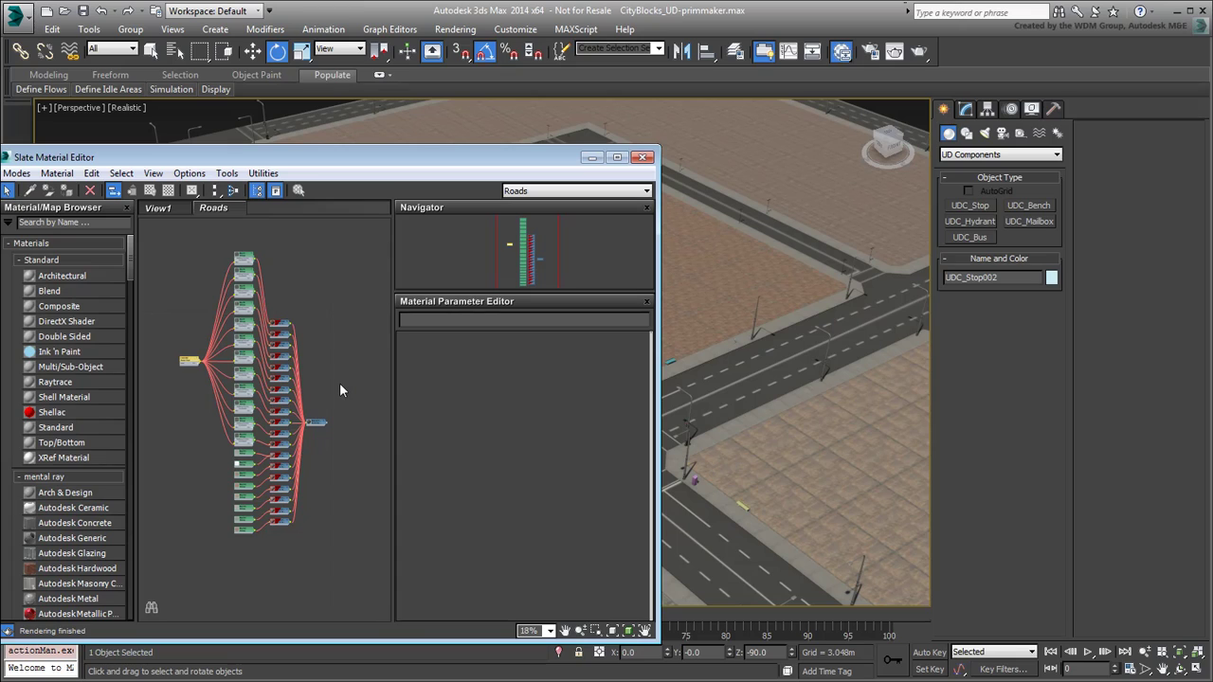
pyautogui.rightClick(262, 208)
pyautogui.click(317, 219)
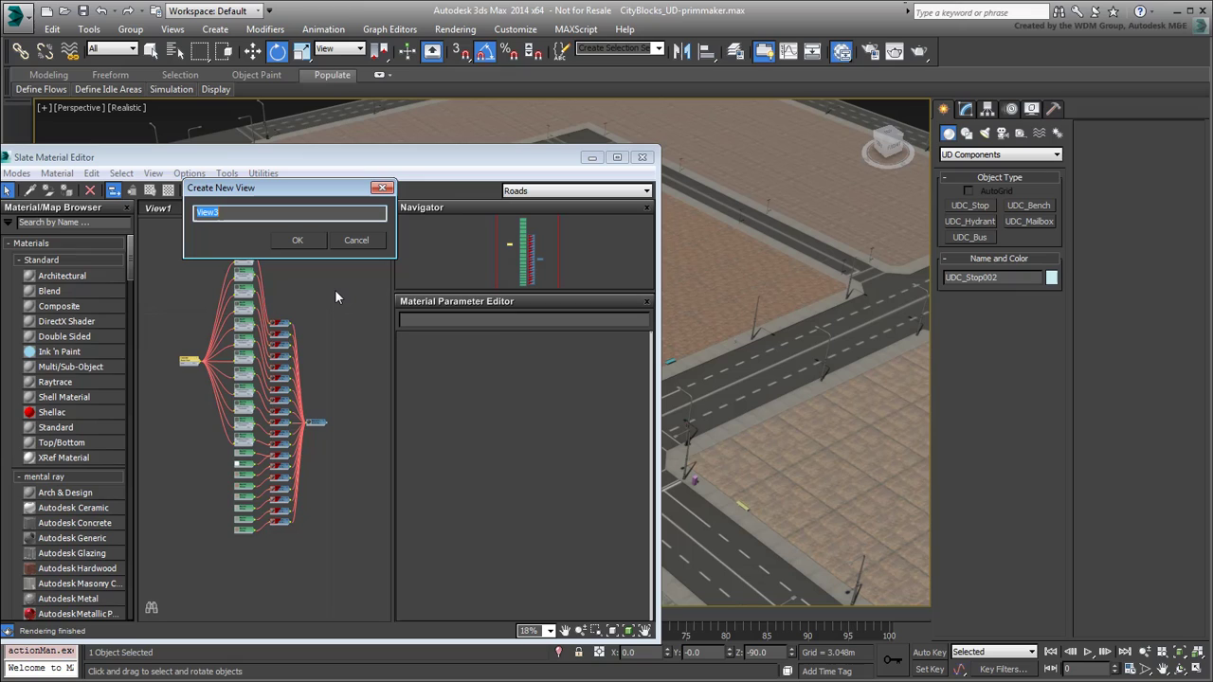
pyautogui.write('Urban')
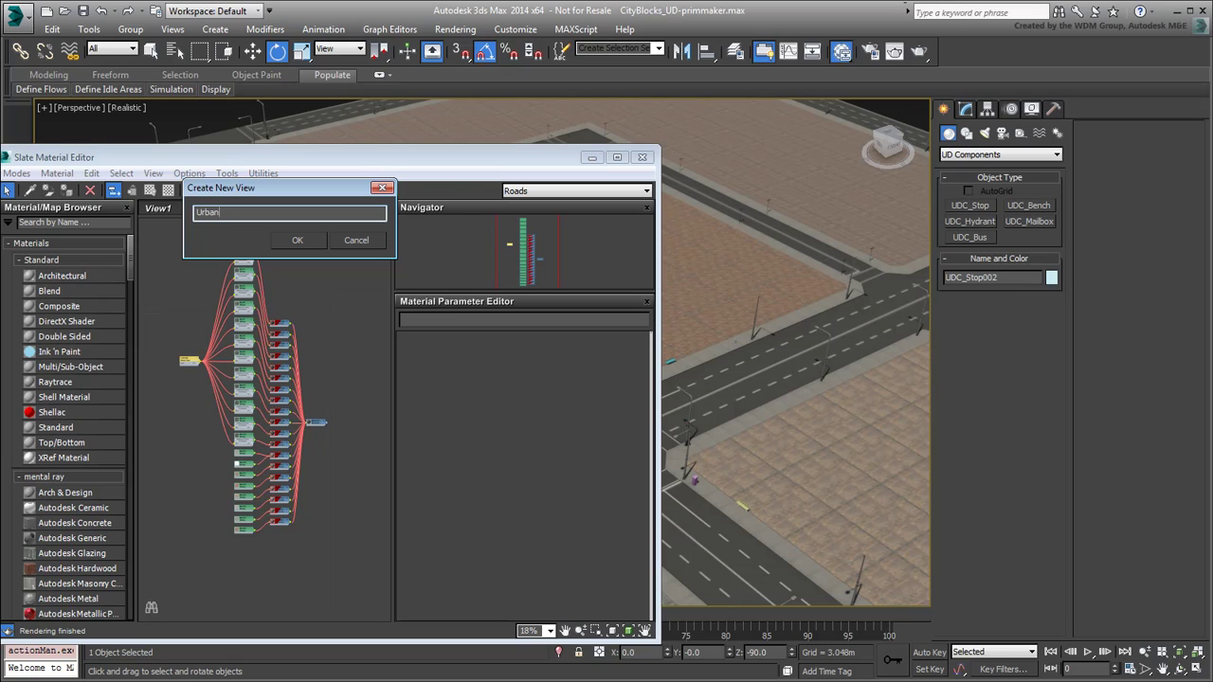
pyautogui.click(296, 241)
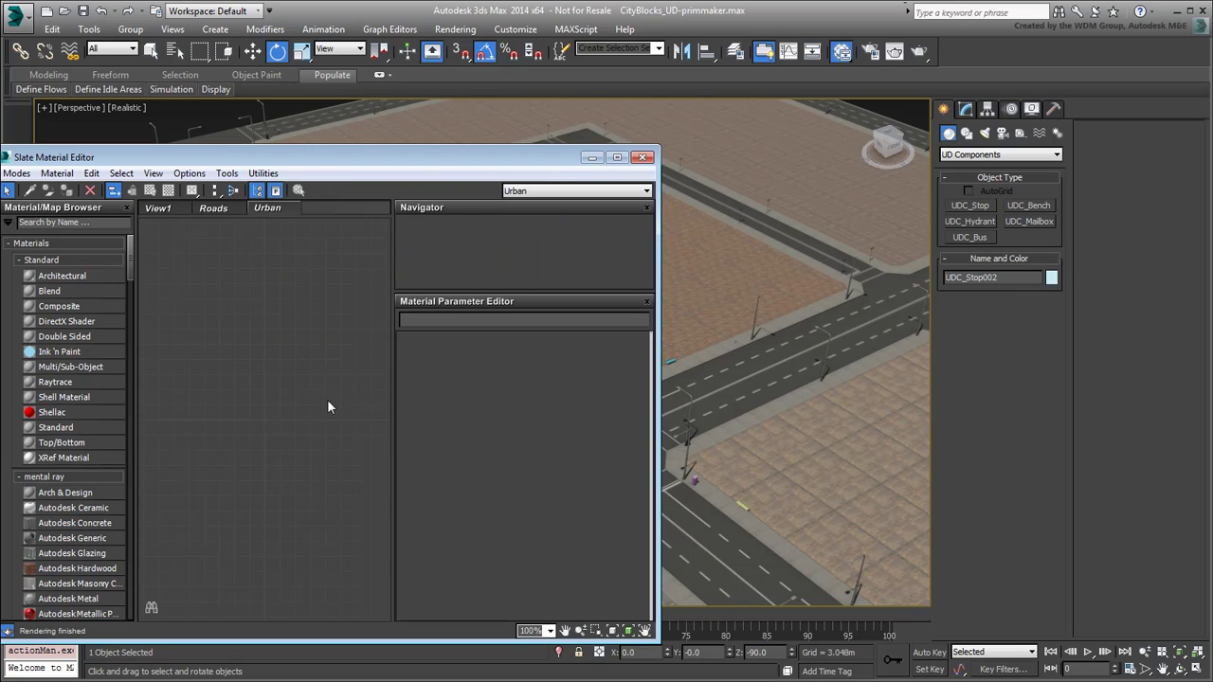
# Pick the material from a street light in the scene into the Urban view and collapse all of its sub-material nodes
pyautogui.click(29, 191)
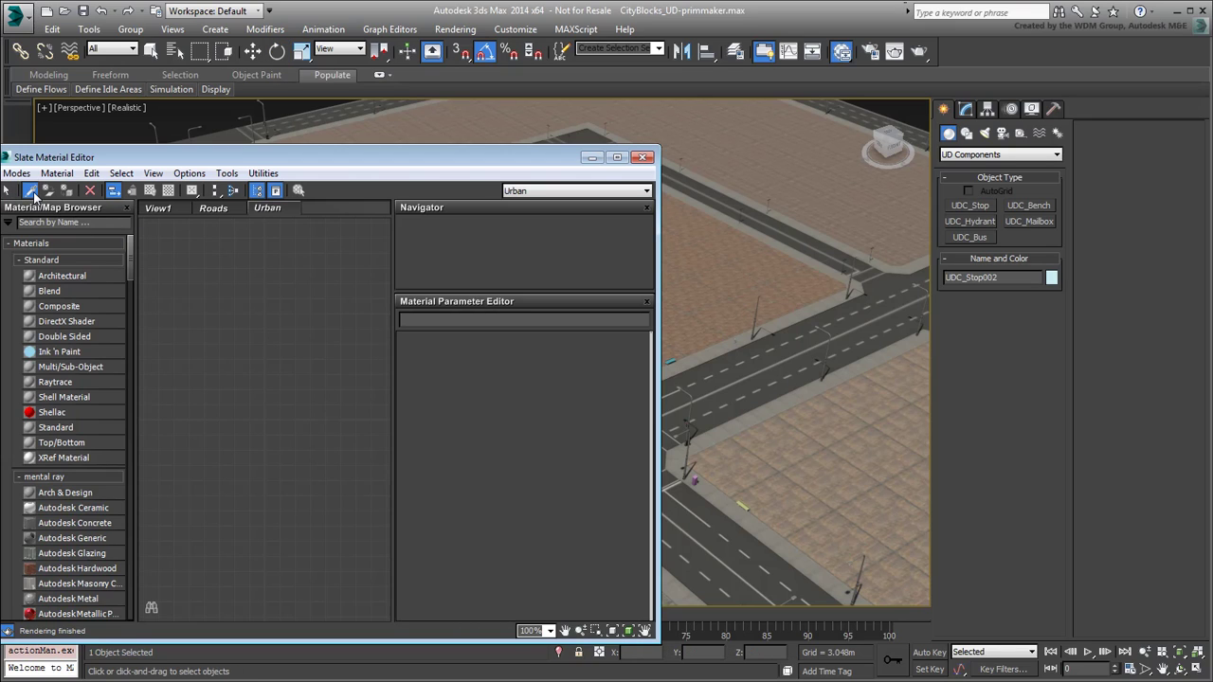
pyautogui.click(151, 126)
pyautogui.scroll(-10, 242, 385)
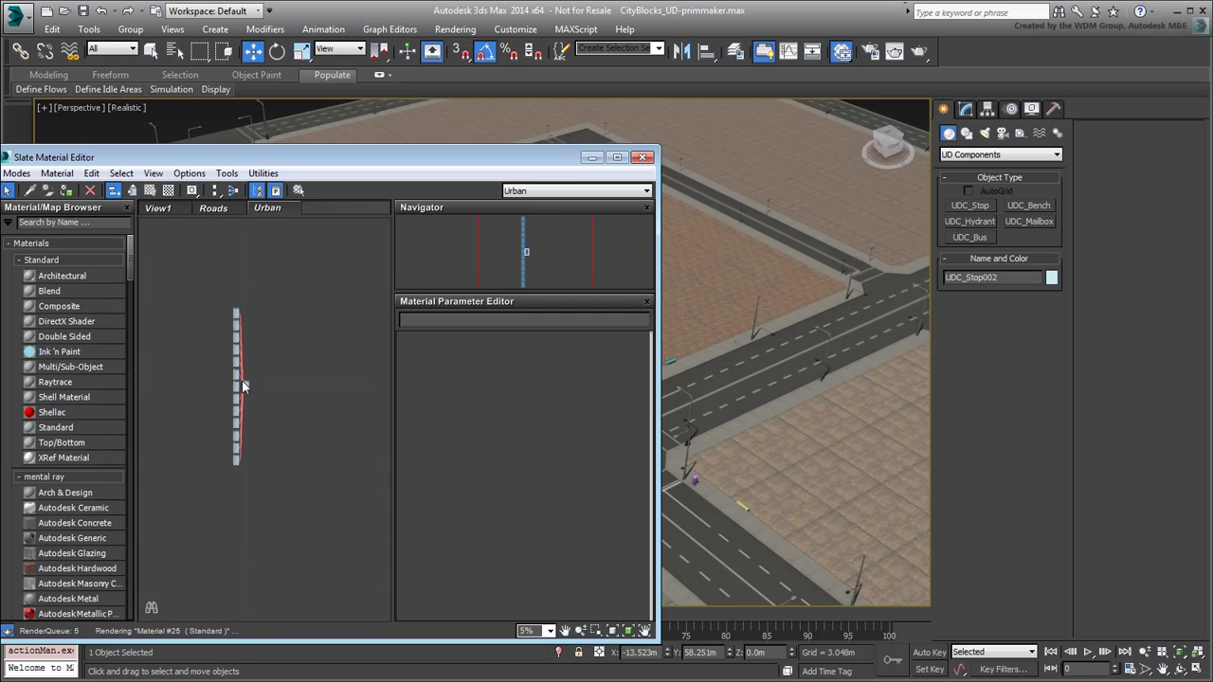
pyautogui.moveTo(240, 293); pyautogui.dragTo(235, 446)
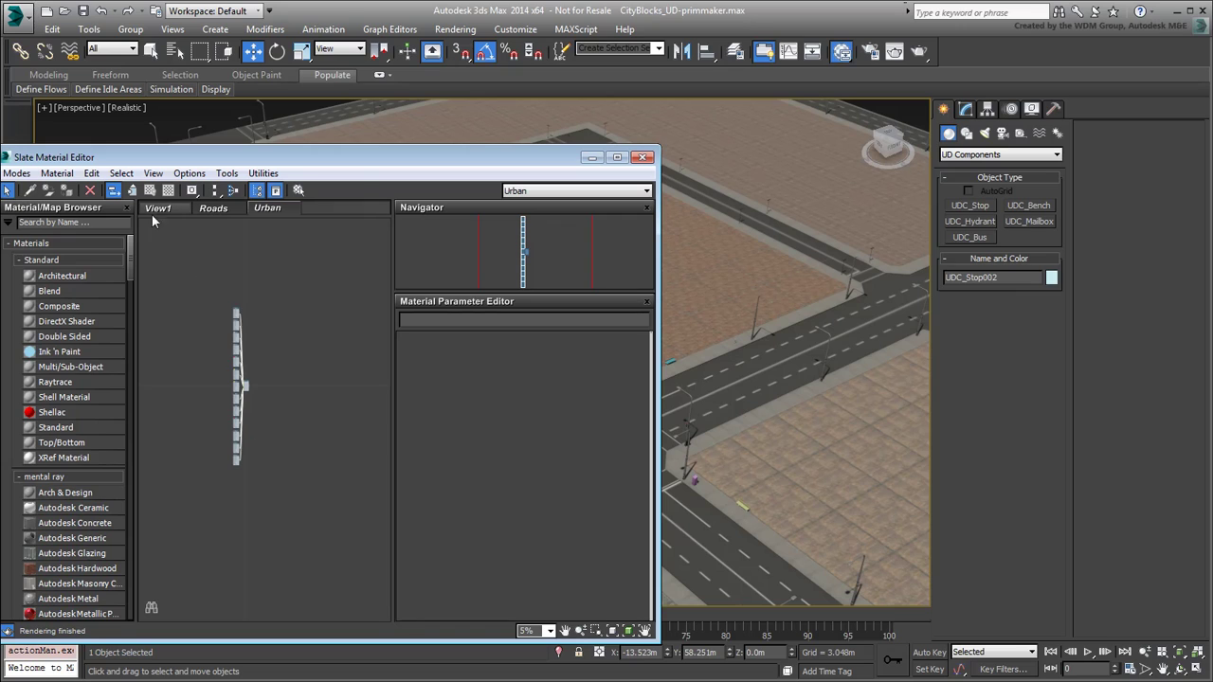
pyautogui.click(152, 174)
pyautogui.click(189, 380)
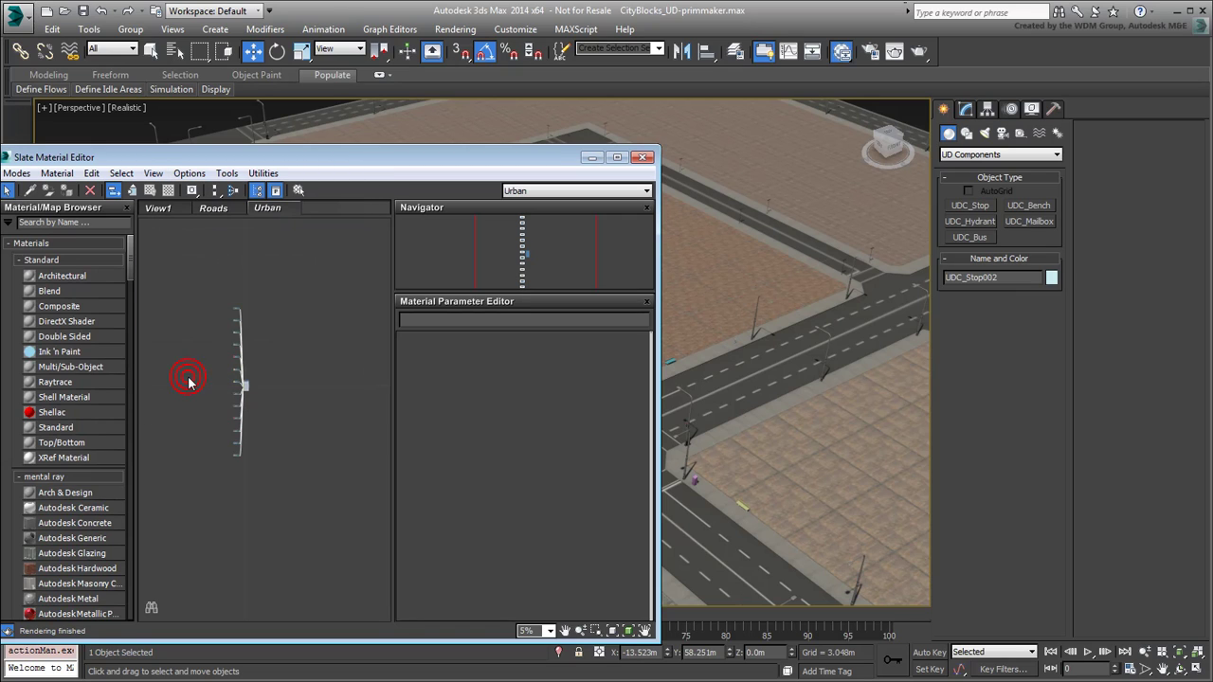
# Fit the Urban view to its material nodes and select all scene objects whose names begin with UDC_
pyautogui.press('z')
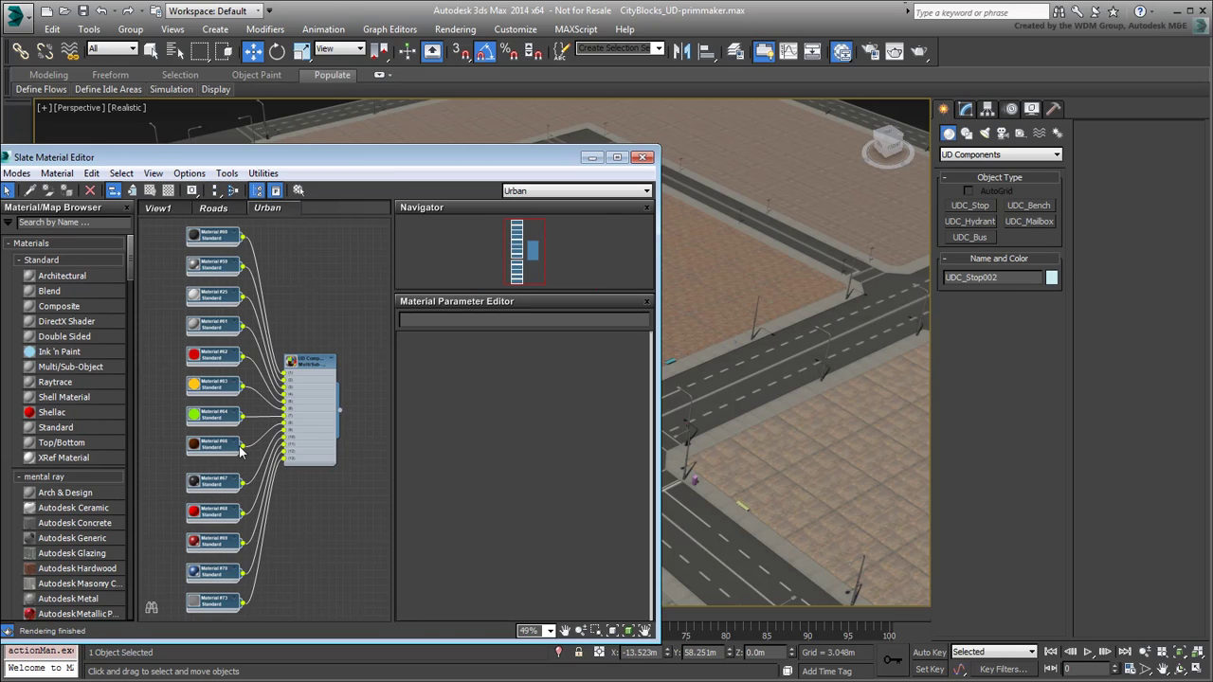
pyautogui.click(306, 515)
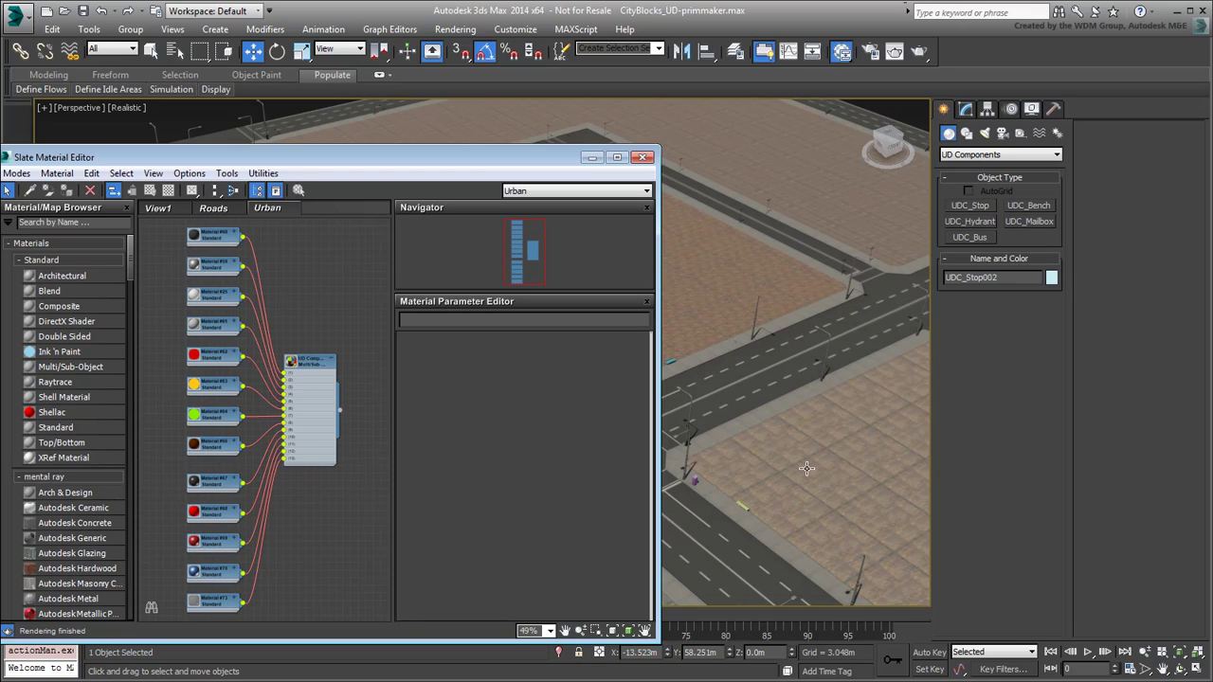
pyautogui.click(969, 461)
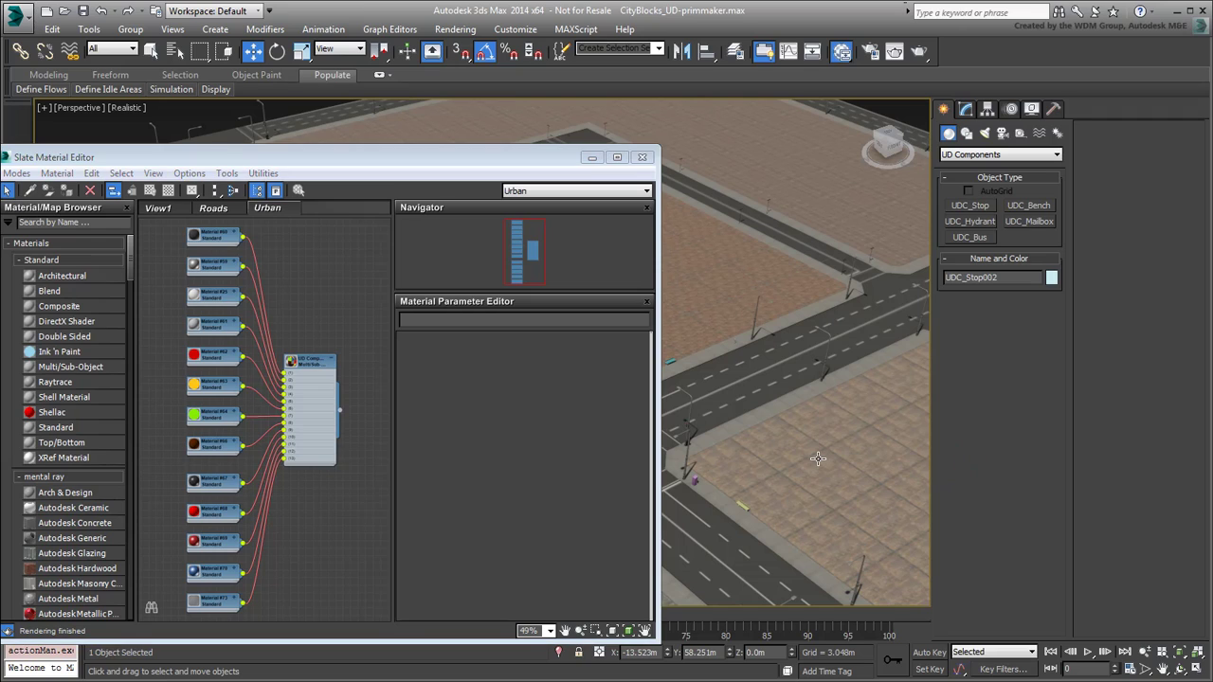
pyautogui.press('h')
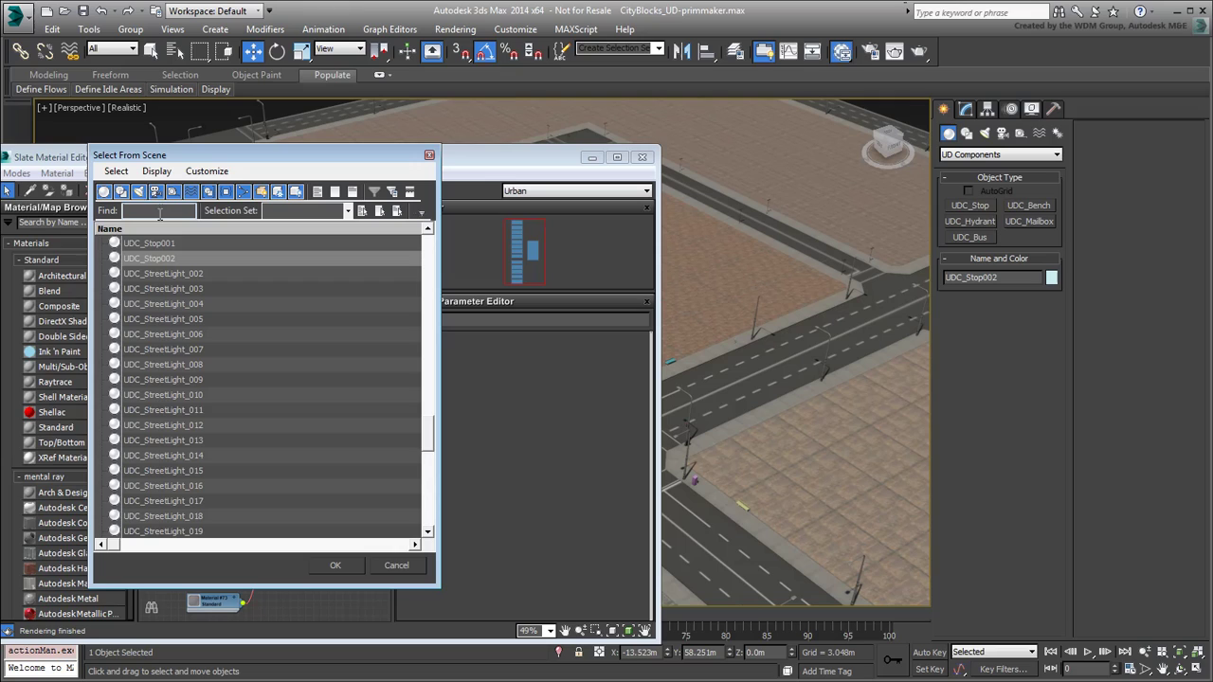
pyautogui.write('UDC_')
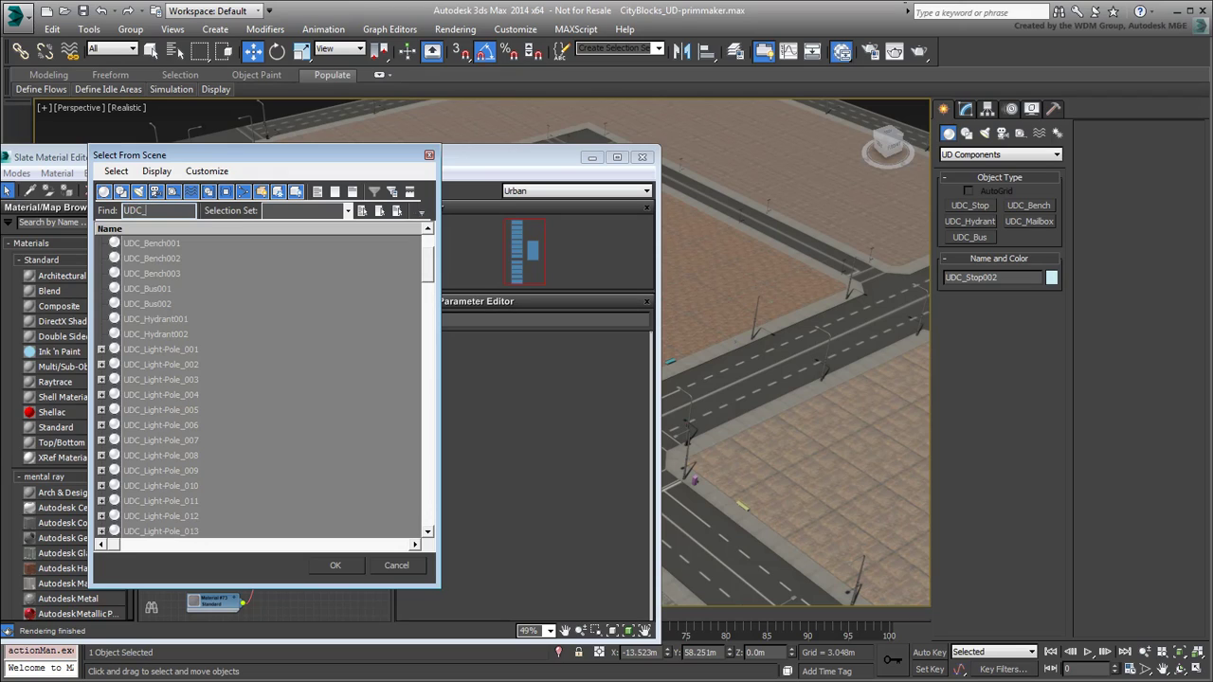
pyautogui.click(336, 567)
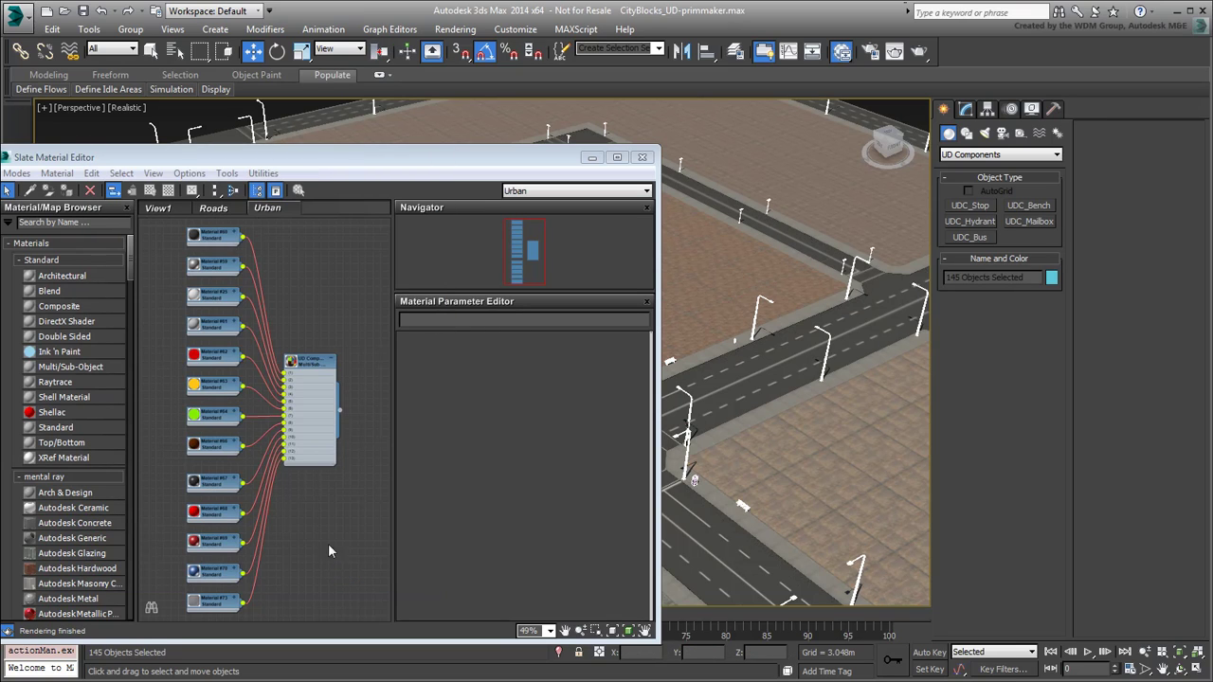
# Assign the Urban view's Multi/Sub-Object material to the selected components, close the Slate Material Editor and clear the selection
pyautogui.moveTo(432, 163)
pyautogui.mouseDown()
pyautogui.moveTo(389, 178)
pyautogui.moveTo(120, 379)
pyautogui.moveTo(136, 455)
pyautogui.moveTo(188, 457)
pyautogui.moveTo(226, 269)
pyautogui.moveTo(287, 195)
pyautogui.moveTo(419, 147)
pyautogui.mouseUp()
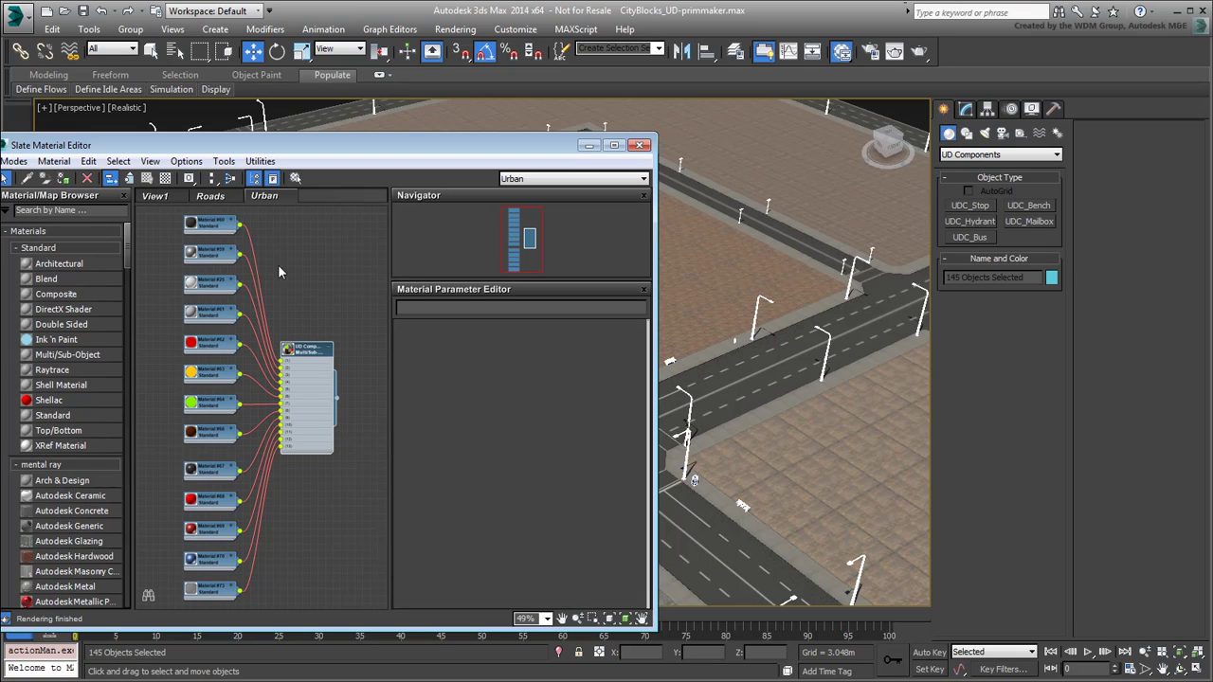
pyautogui.click(640, 145)
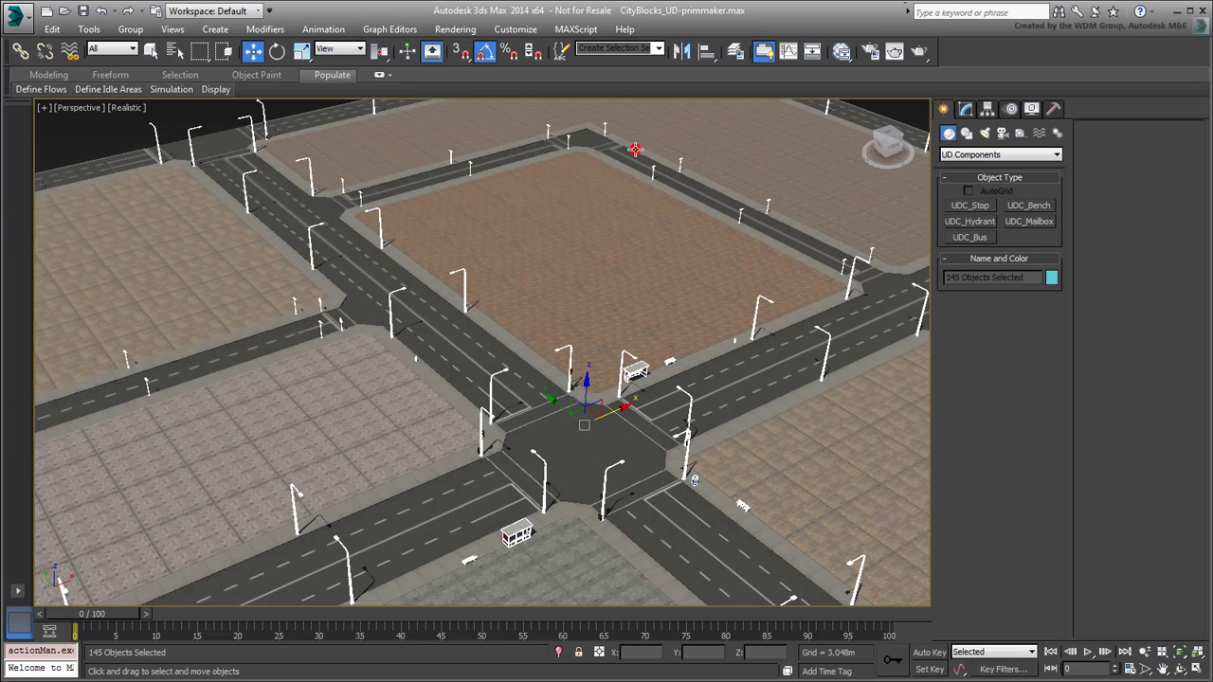
pyautogui.click(94, 145)
# Move the fire hydrant beyond the bus shelter and bench about 0.76 m along negative Y, closer to the curb
pyautogui.scroll(5, 512, 422)
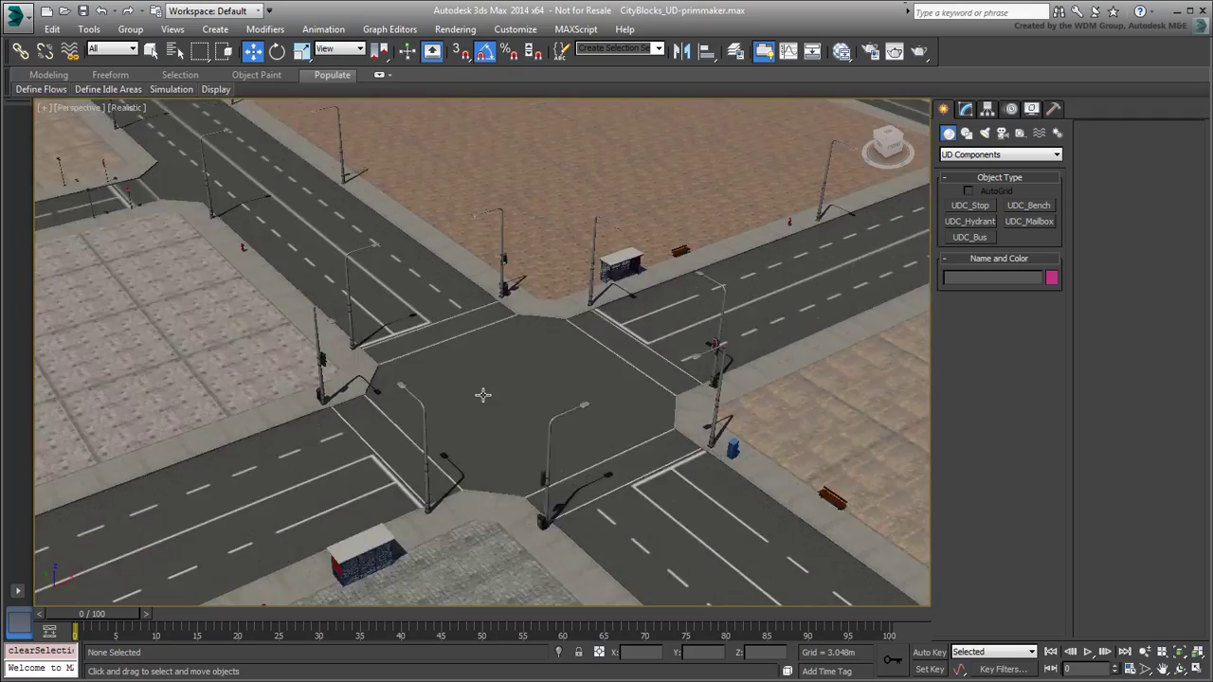
pyautogui.keyDown('alt'); pyautogui.moveTo(472, 410); pyautogui.dragTo(465, 323, button='middle'); pyautogui.keyUp('alt')
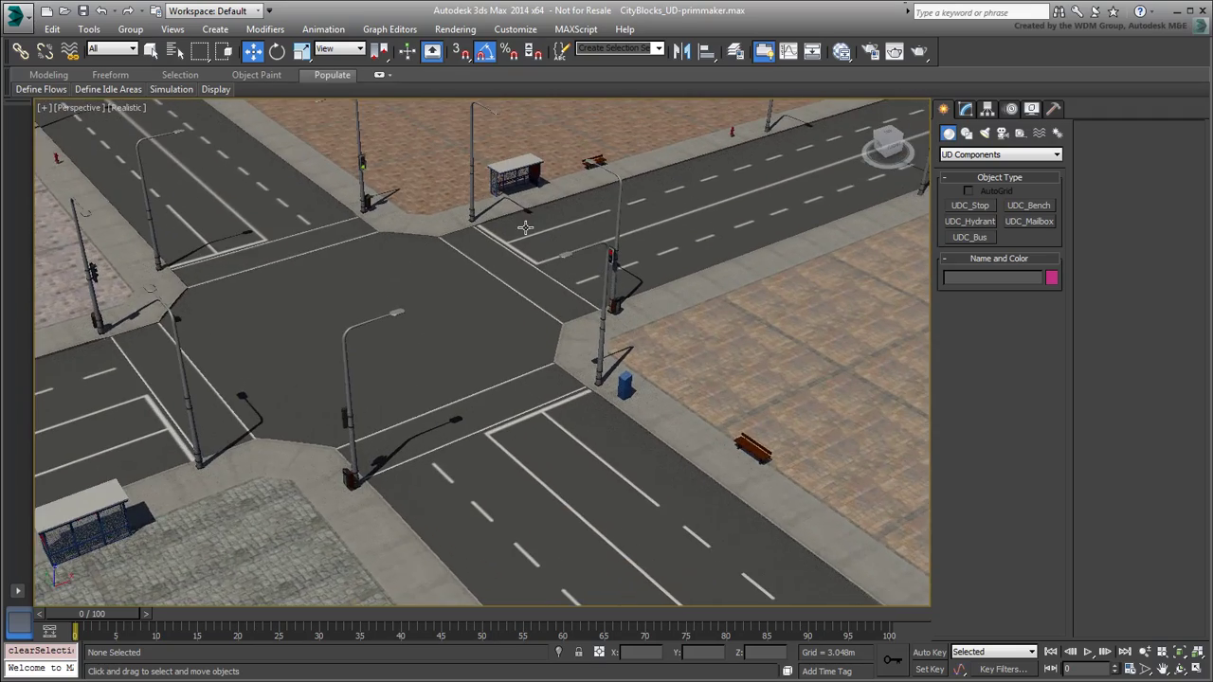
pyautogui.scroll(3, 463, 313)
pyautogui.scroll(3, 483, 289)
pyautogui.click(772, 240)
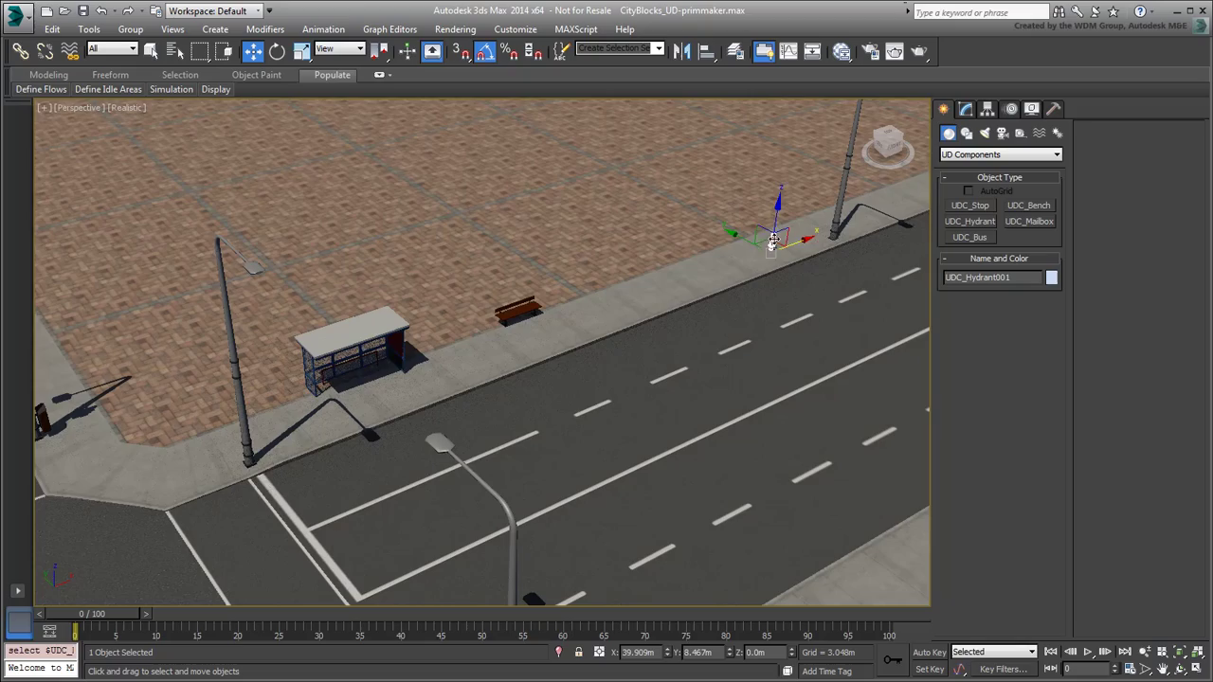
pyautogui.keyDown('alt'); pyautogui.moveTo(772, 236); pyautogui.dragTo(409, 304, button='middle'); pyautogui.keyUp('alt')
# Inspect the applied materials on the stop signs, hydrants, benches, bus shelters and mailbox around the side street and main intersection
pyautogui.scroll(-5, 409, 304)
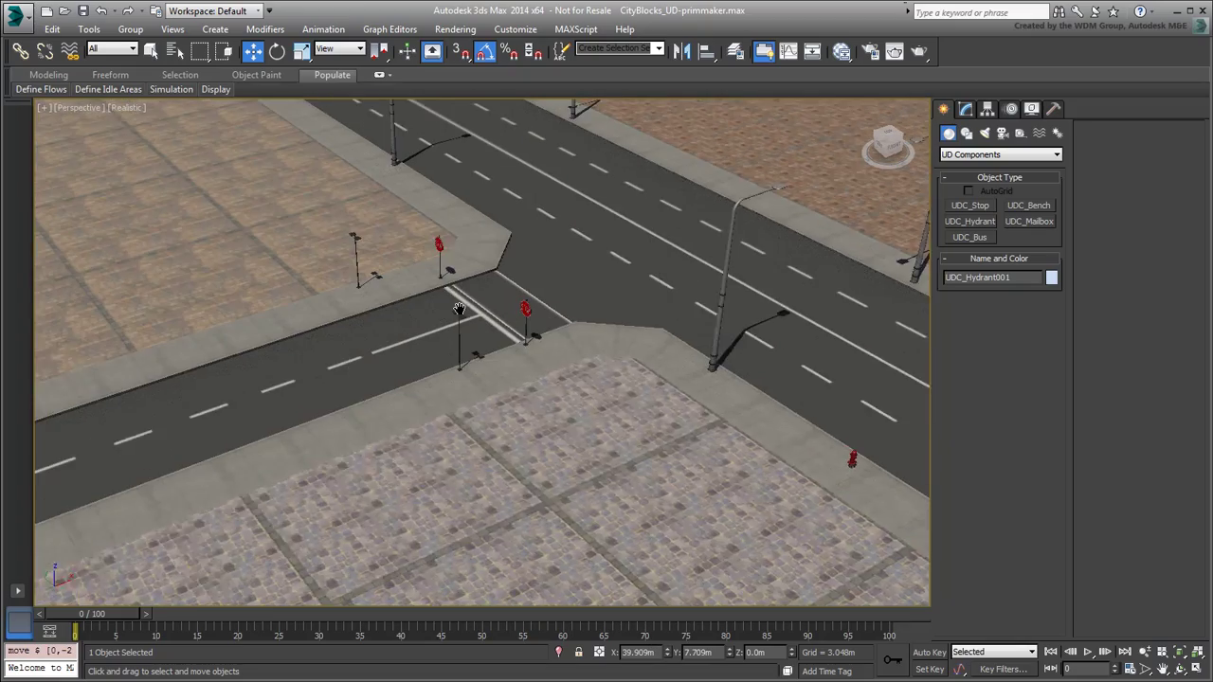
pyautogui.scroll(4, 503, 335)
pyautogui.scroll(-5, 503, 335)
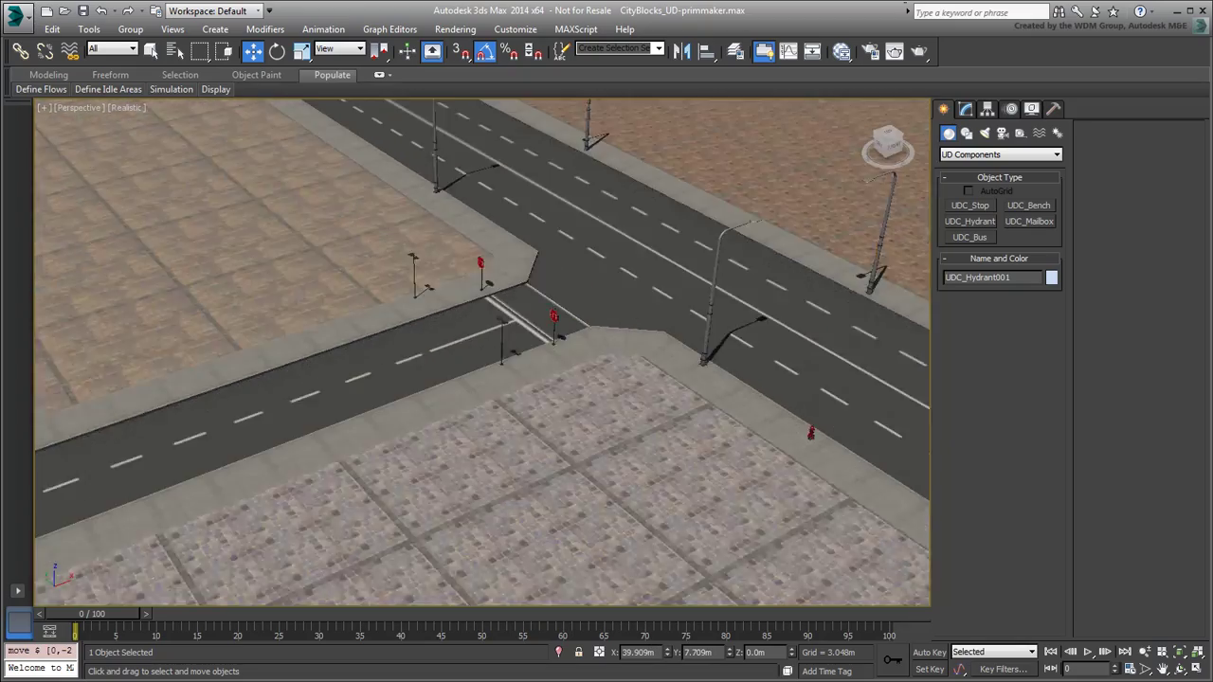
pyautogui.scroll(4, 799, 403)
pyautogui.scroll(-2, 799, 403)
pyautogui.keyDown('alt'); pyautogui.moveTo(799, 403); pyautogui.dragTo(516, 313, button='middle'); pyautogui.keyUp('alt')
pyautogui.scroll(-5, 479, 371)
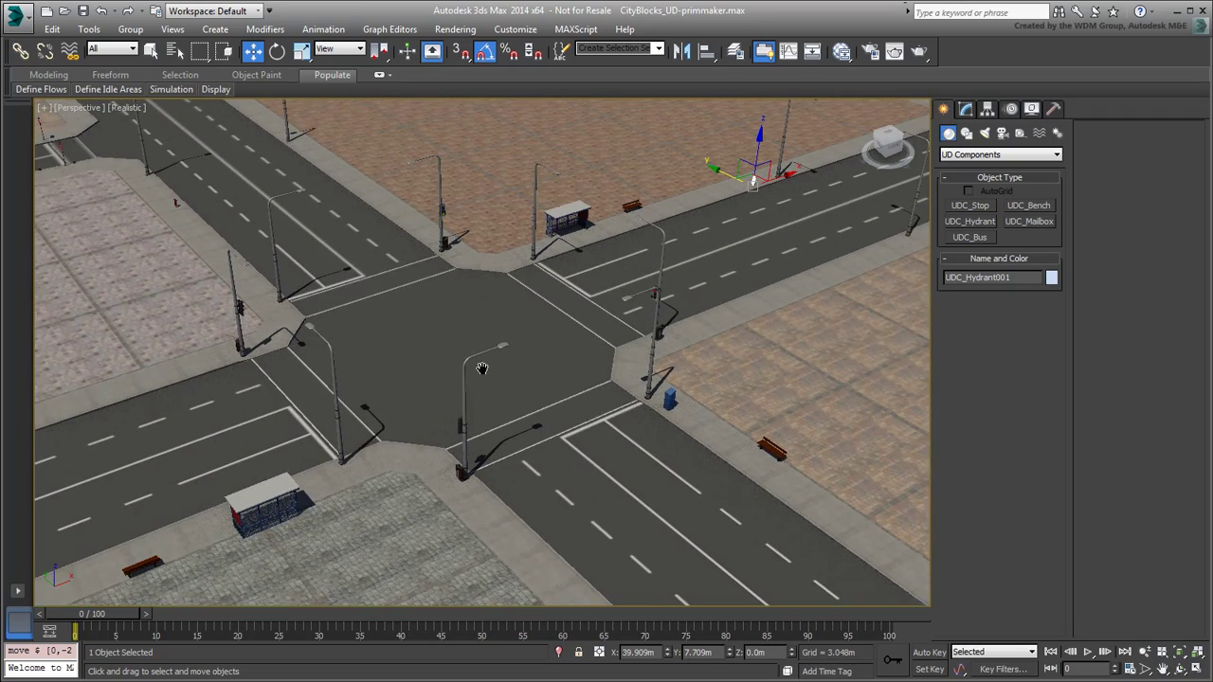
pyautogui.scroll(3, 479, 371)
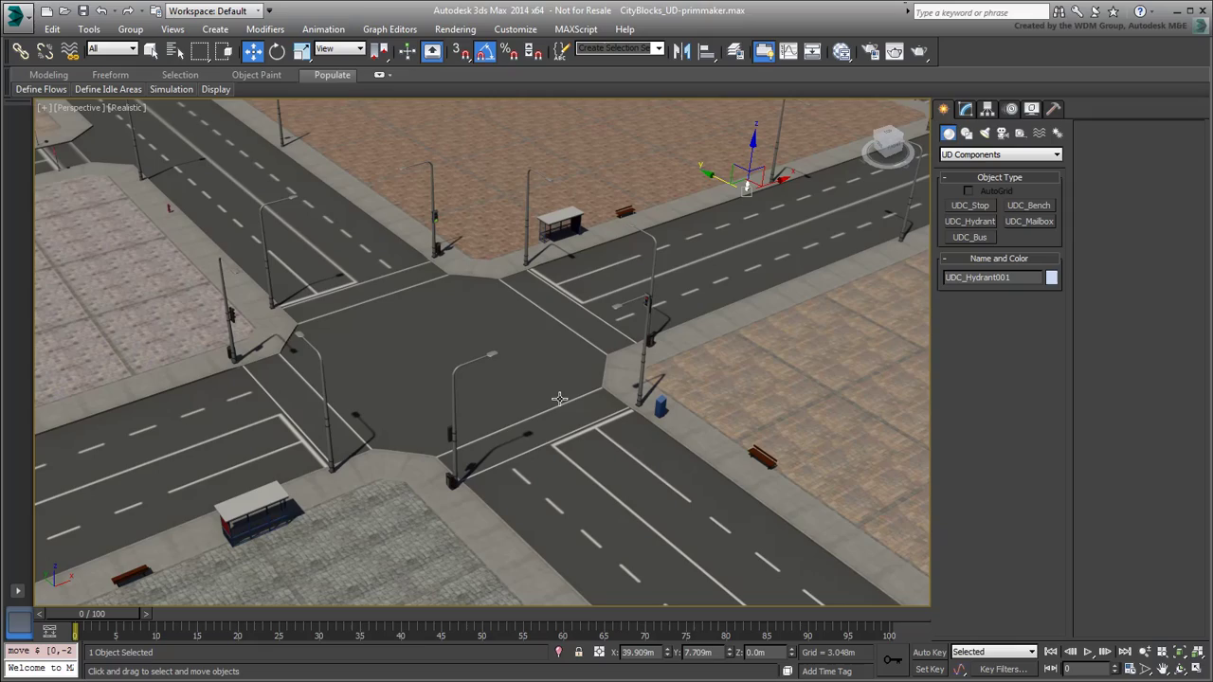